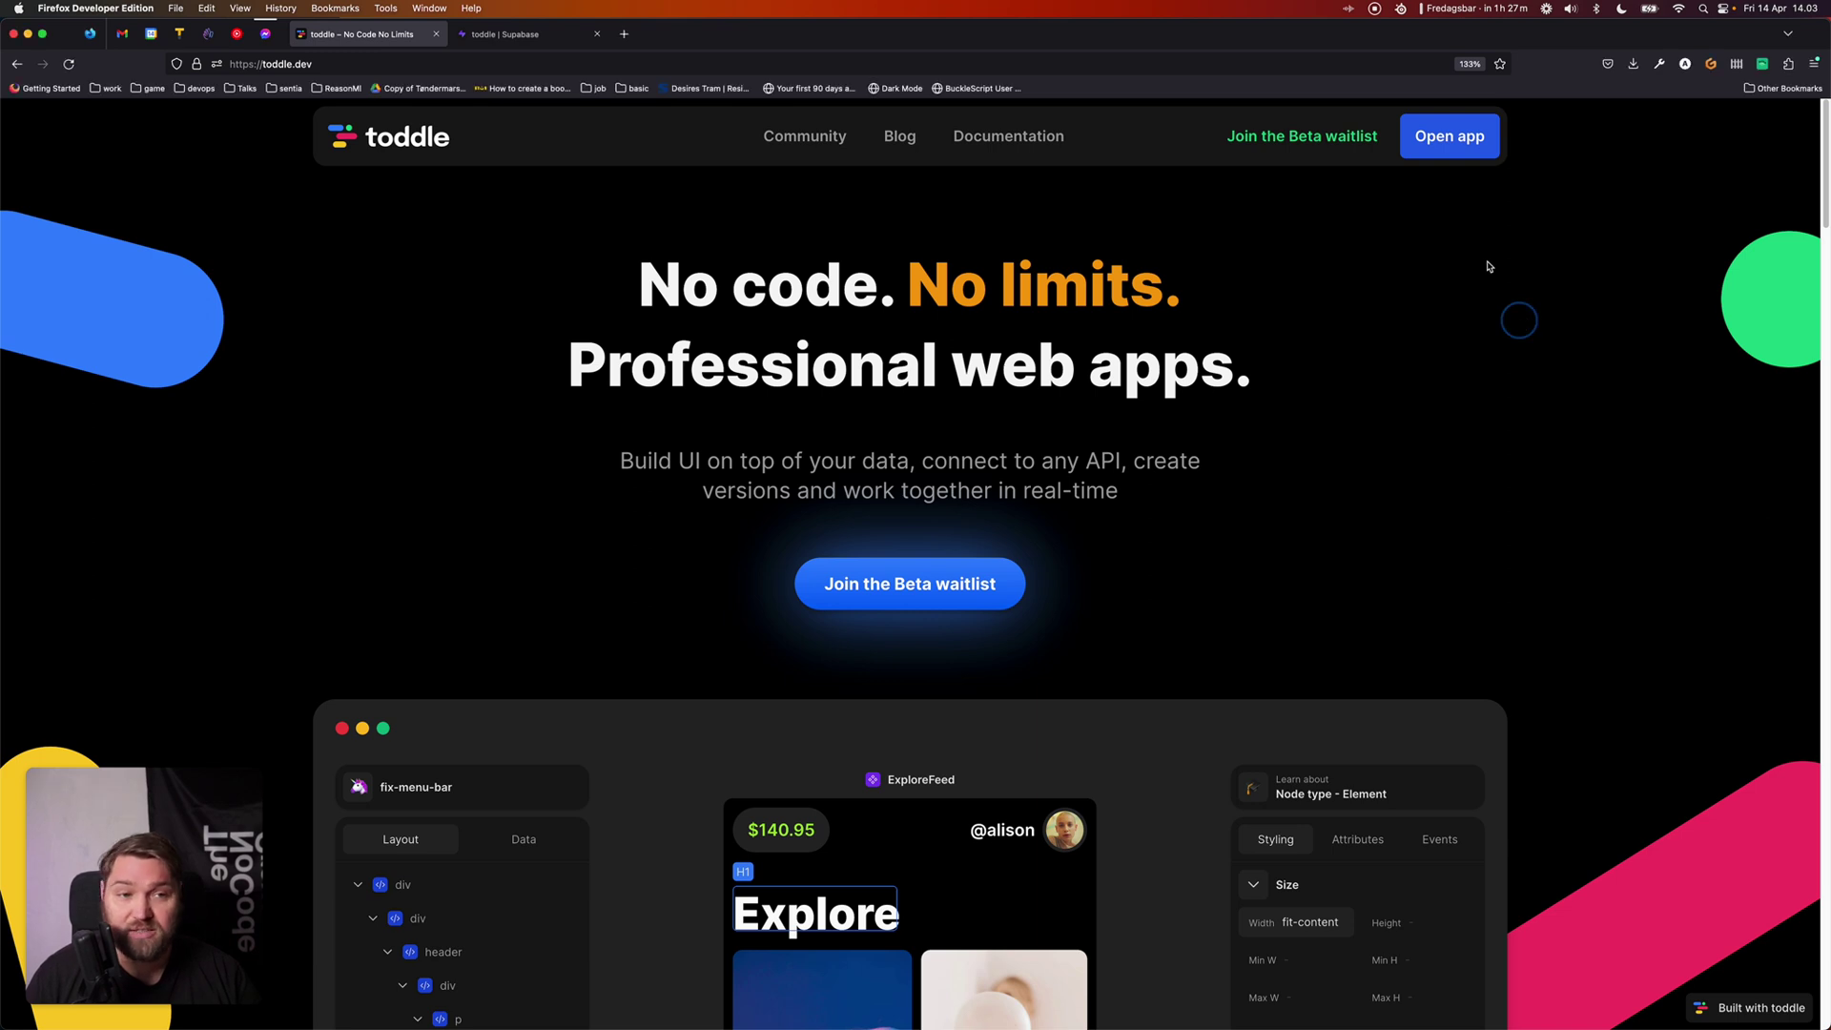
- Open the toddle app from the website header to reach the Projects dashboard
{"action": "left_click", "coordinate": [1436, 140]}
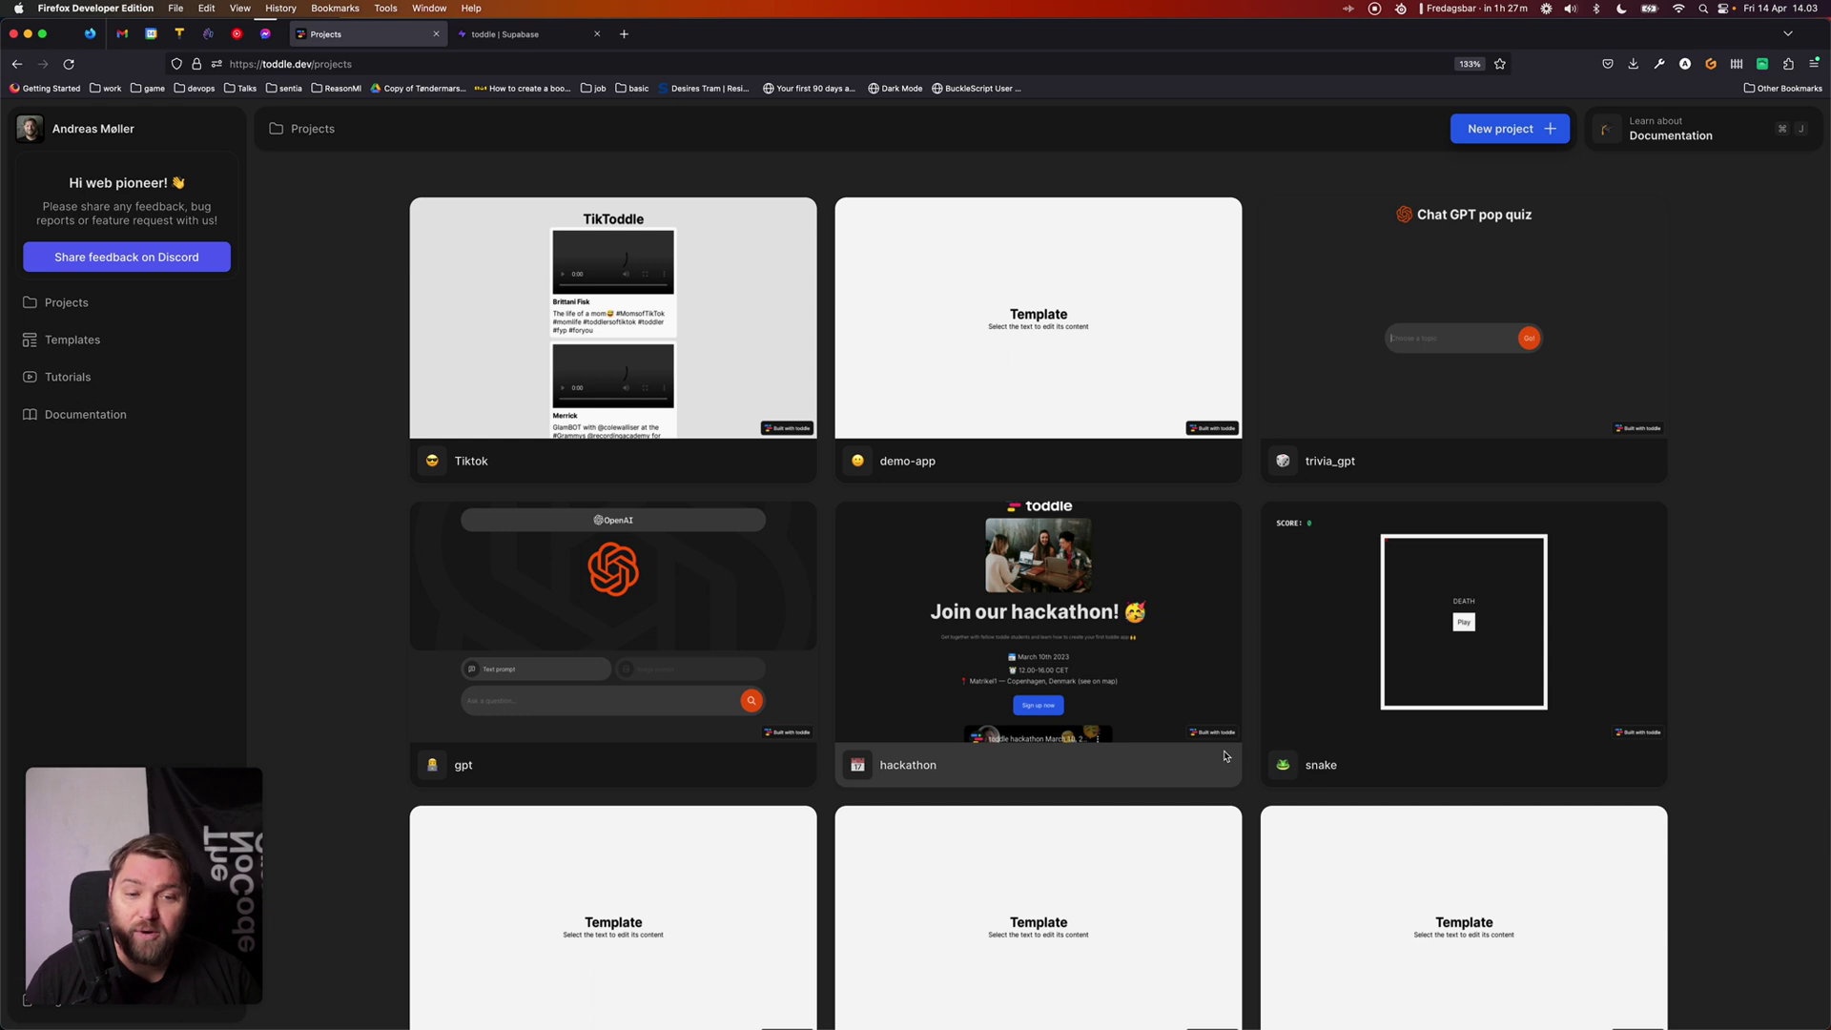
- Begin a new project to show templates like calculator, weather, snake and Blank template
{"action": "left_click", "coordinate": [1500, 130]}
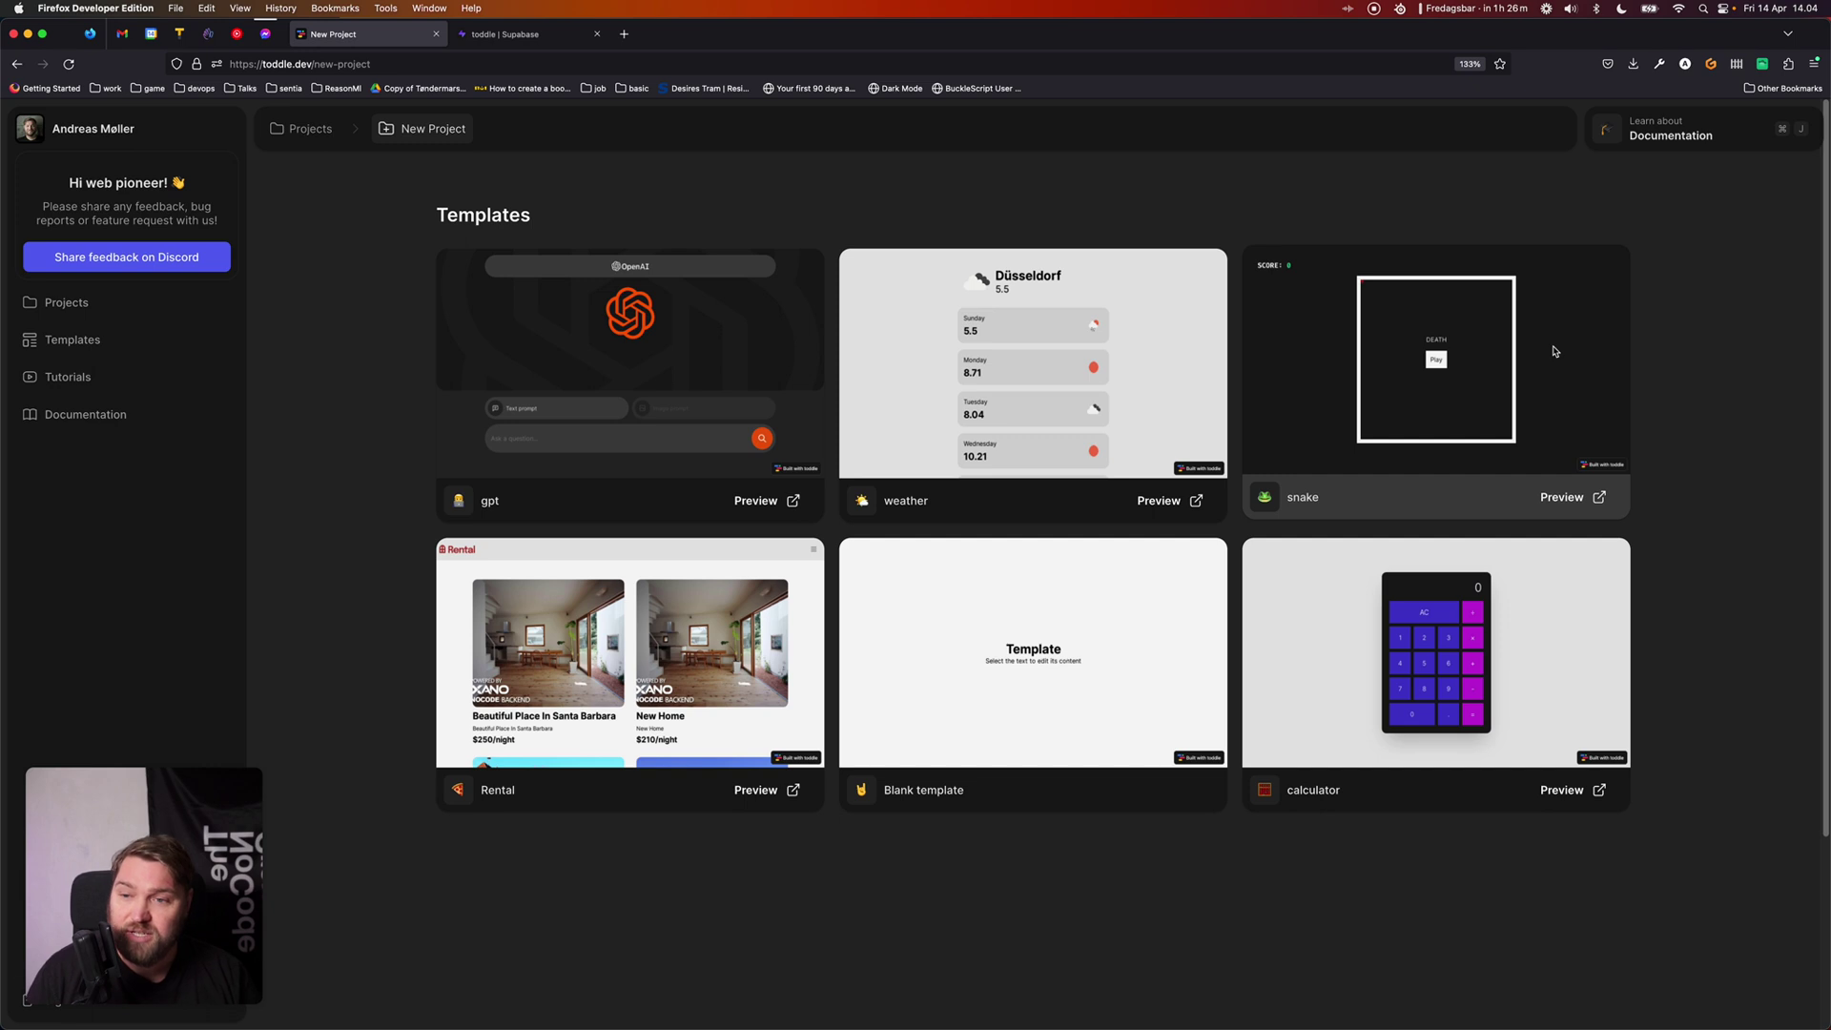
- Create 'My calculator' from the calculator template with the dice emoji
{"action": "left_click", "coordinate": [1338, 709]}
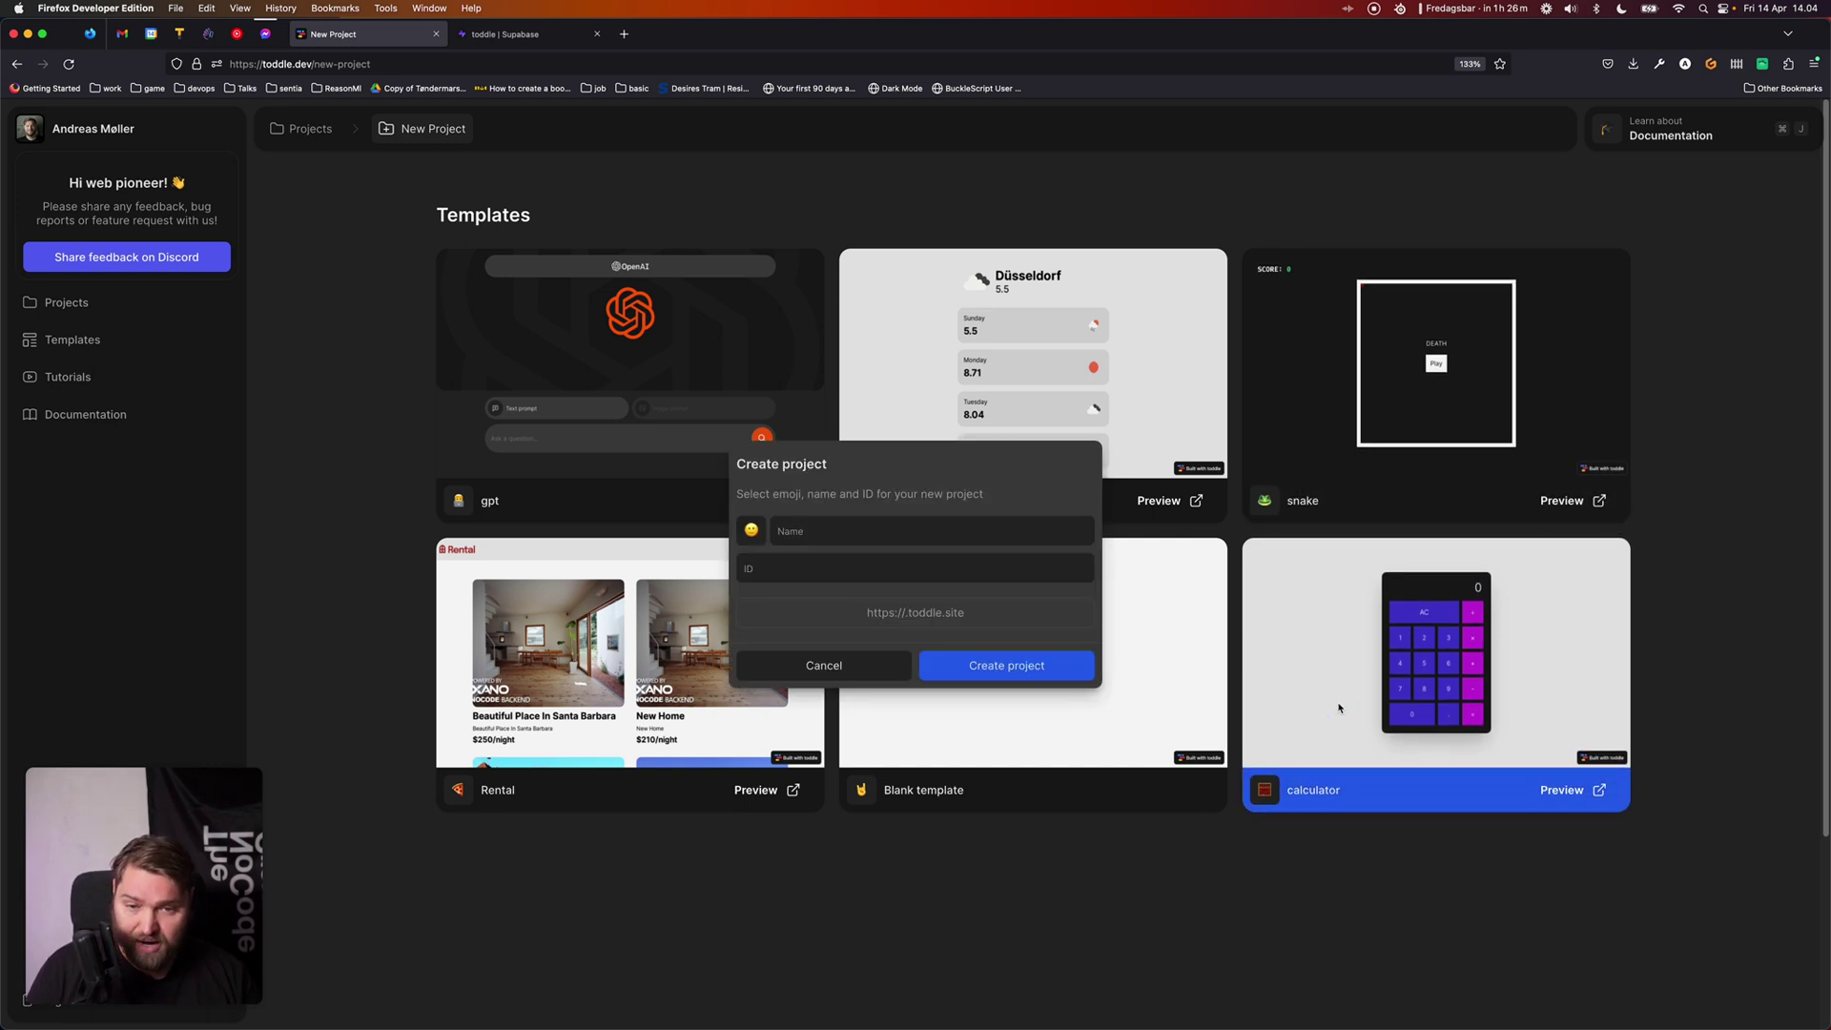
{"action": "left_click", "coordinate": [752, 530]}
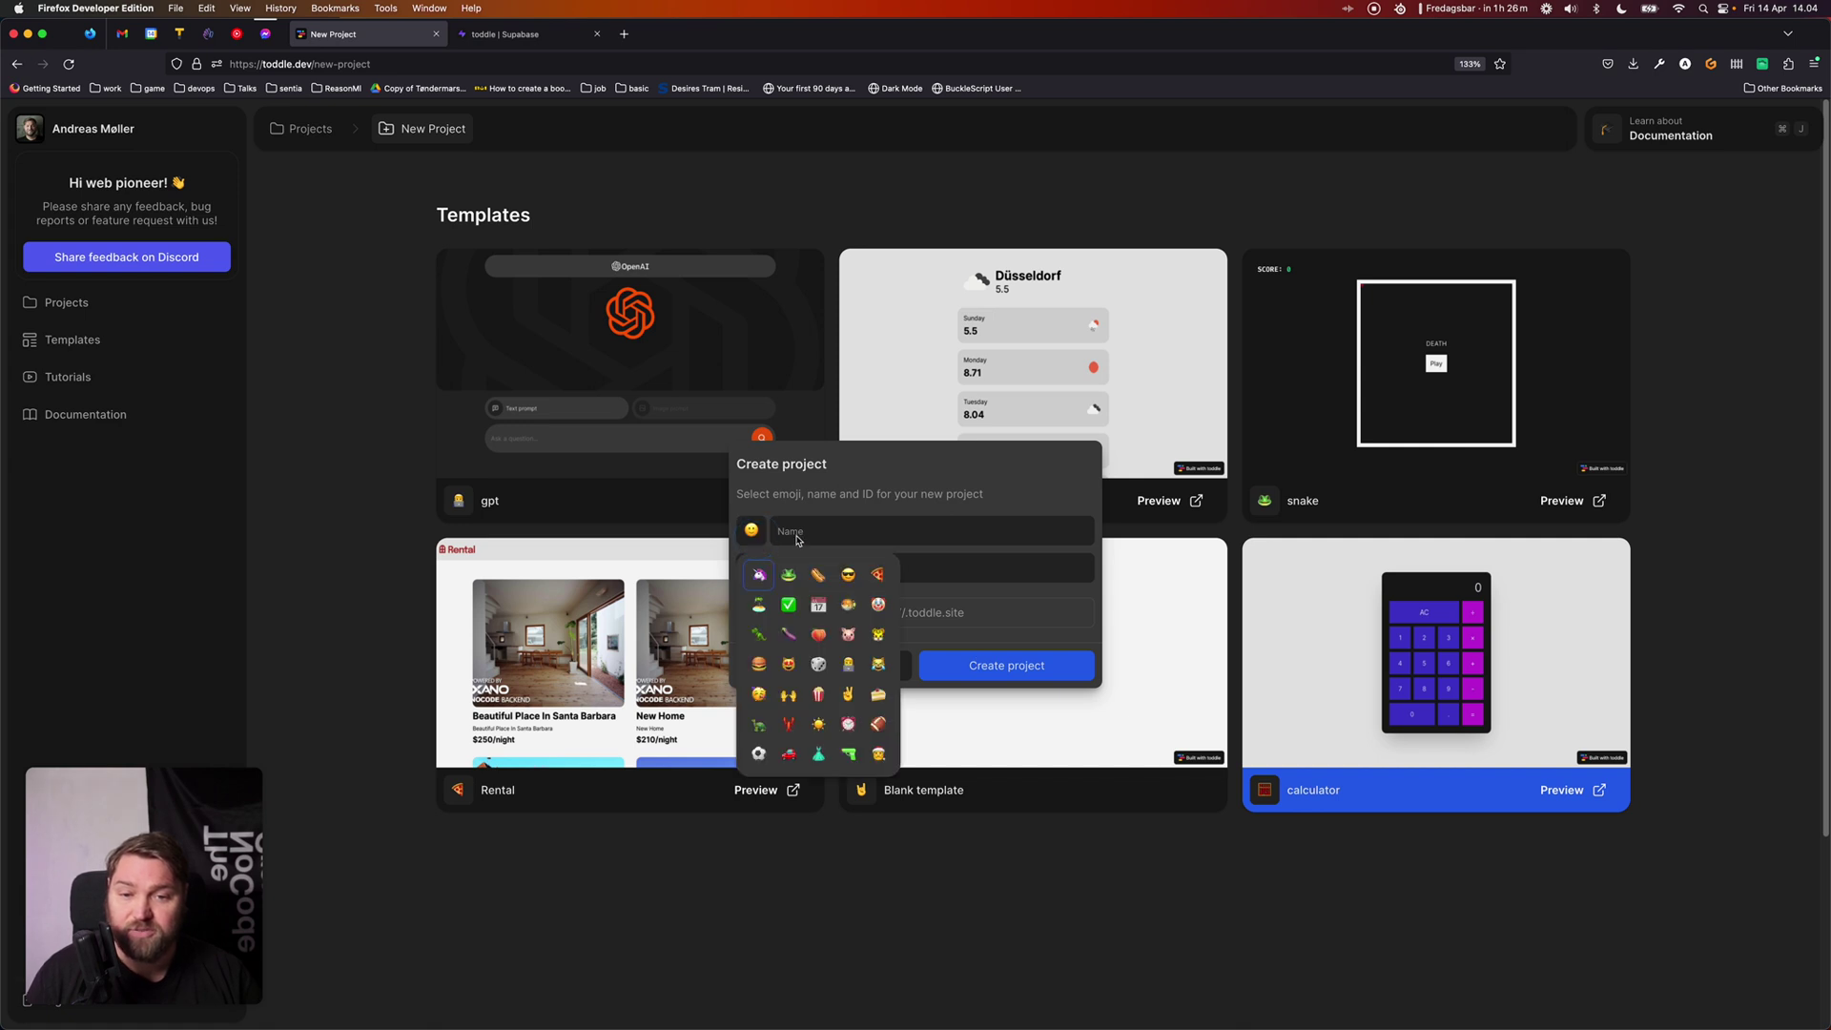
{"action": "left_click", "coordinate": [818, 664]}
{"action": "left_click", "coordinate": [868, 530]}
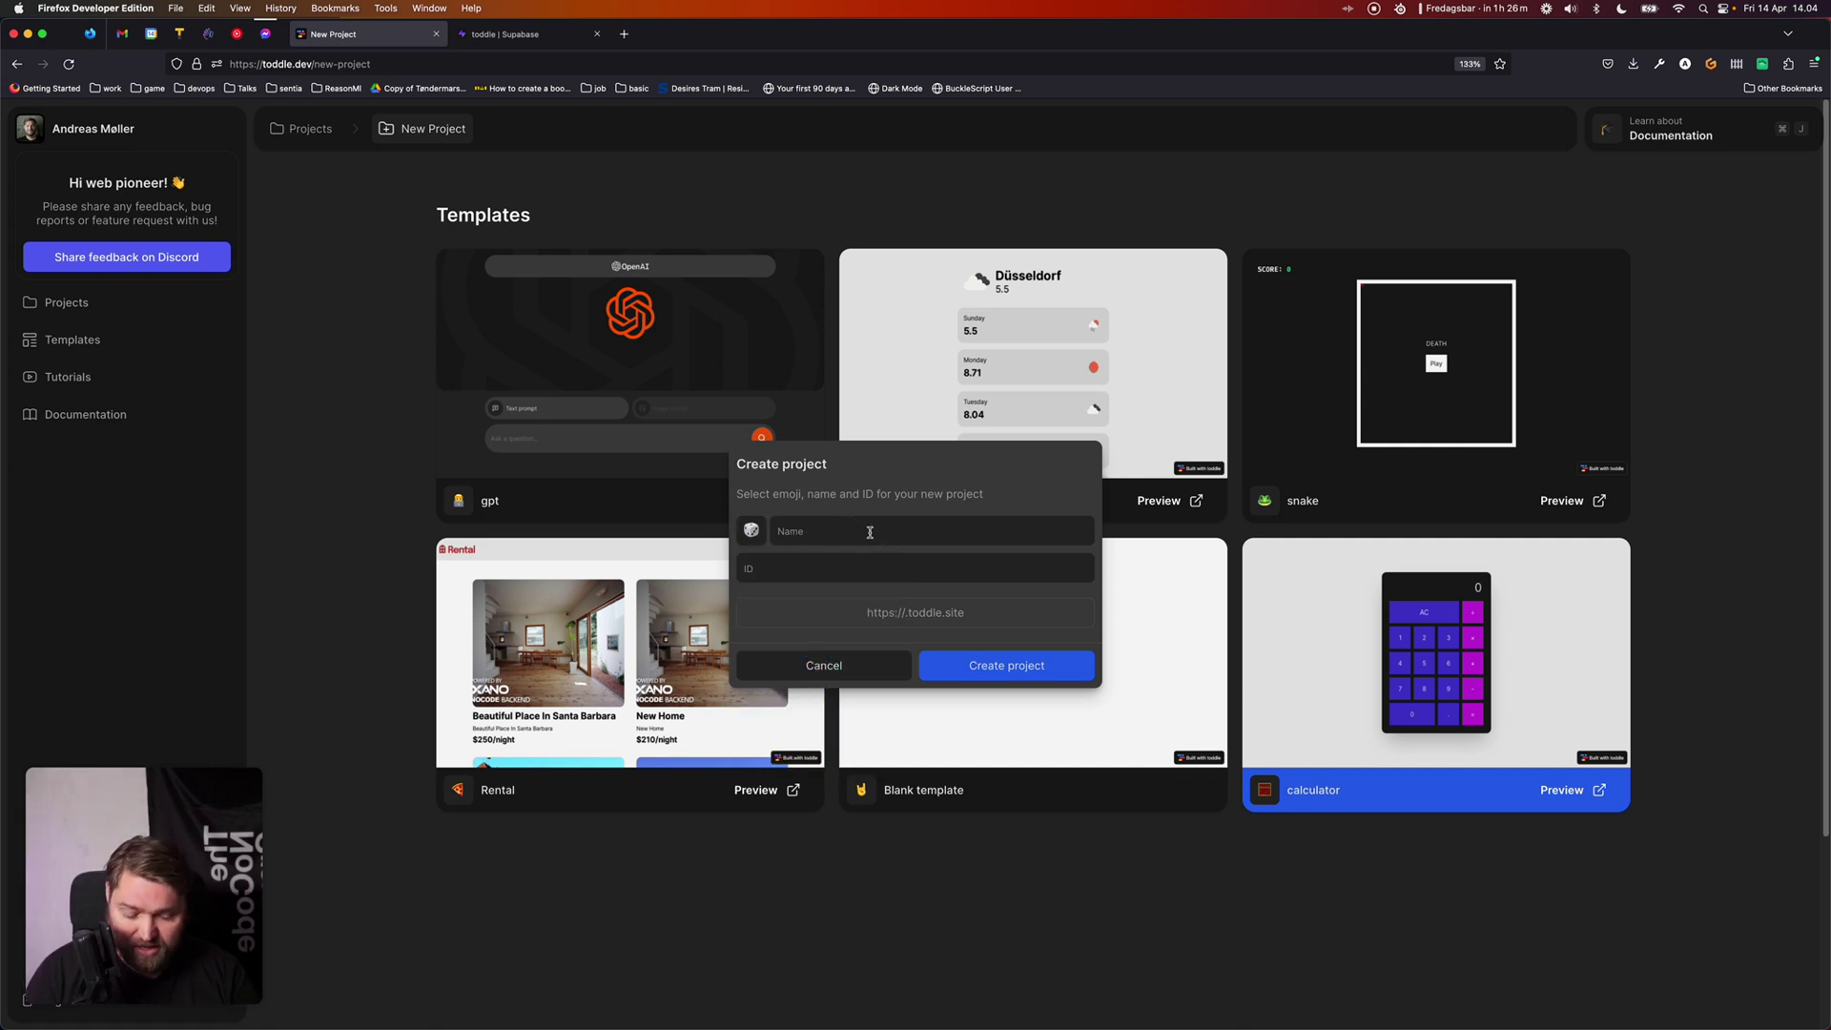
{"action": "type", "text": "My calculat"}
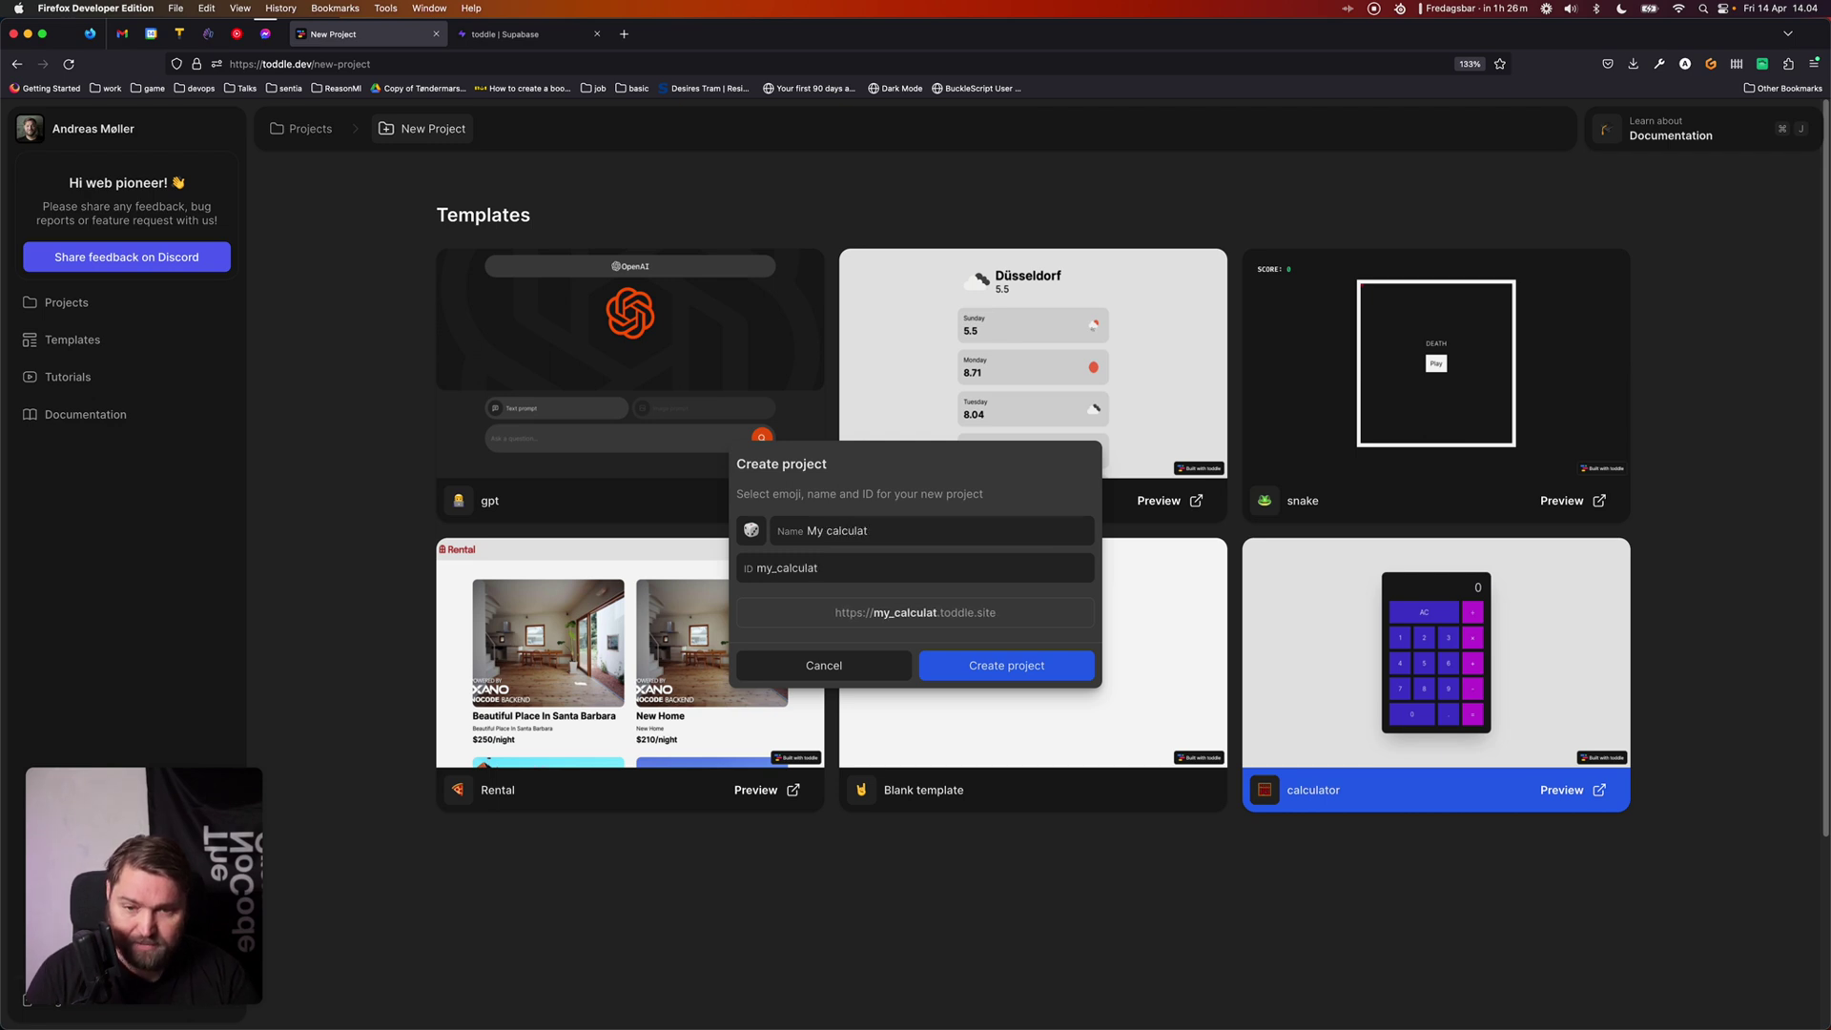
{"action": "type", "text": "or"}
{"action": "left_click", "coordinate": [987, 664]}
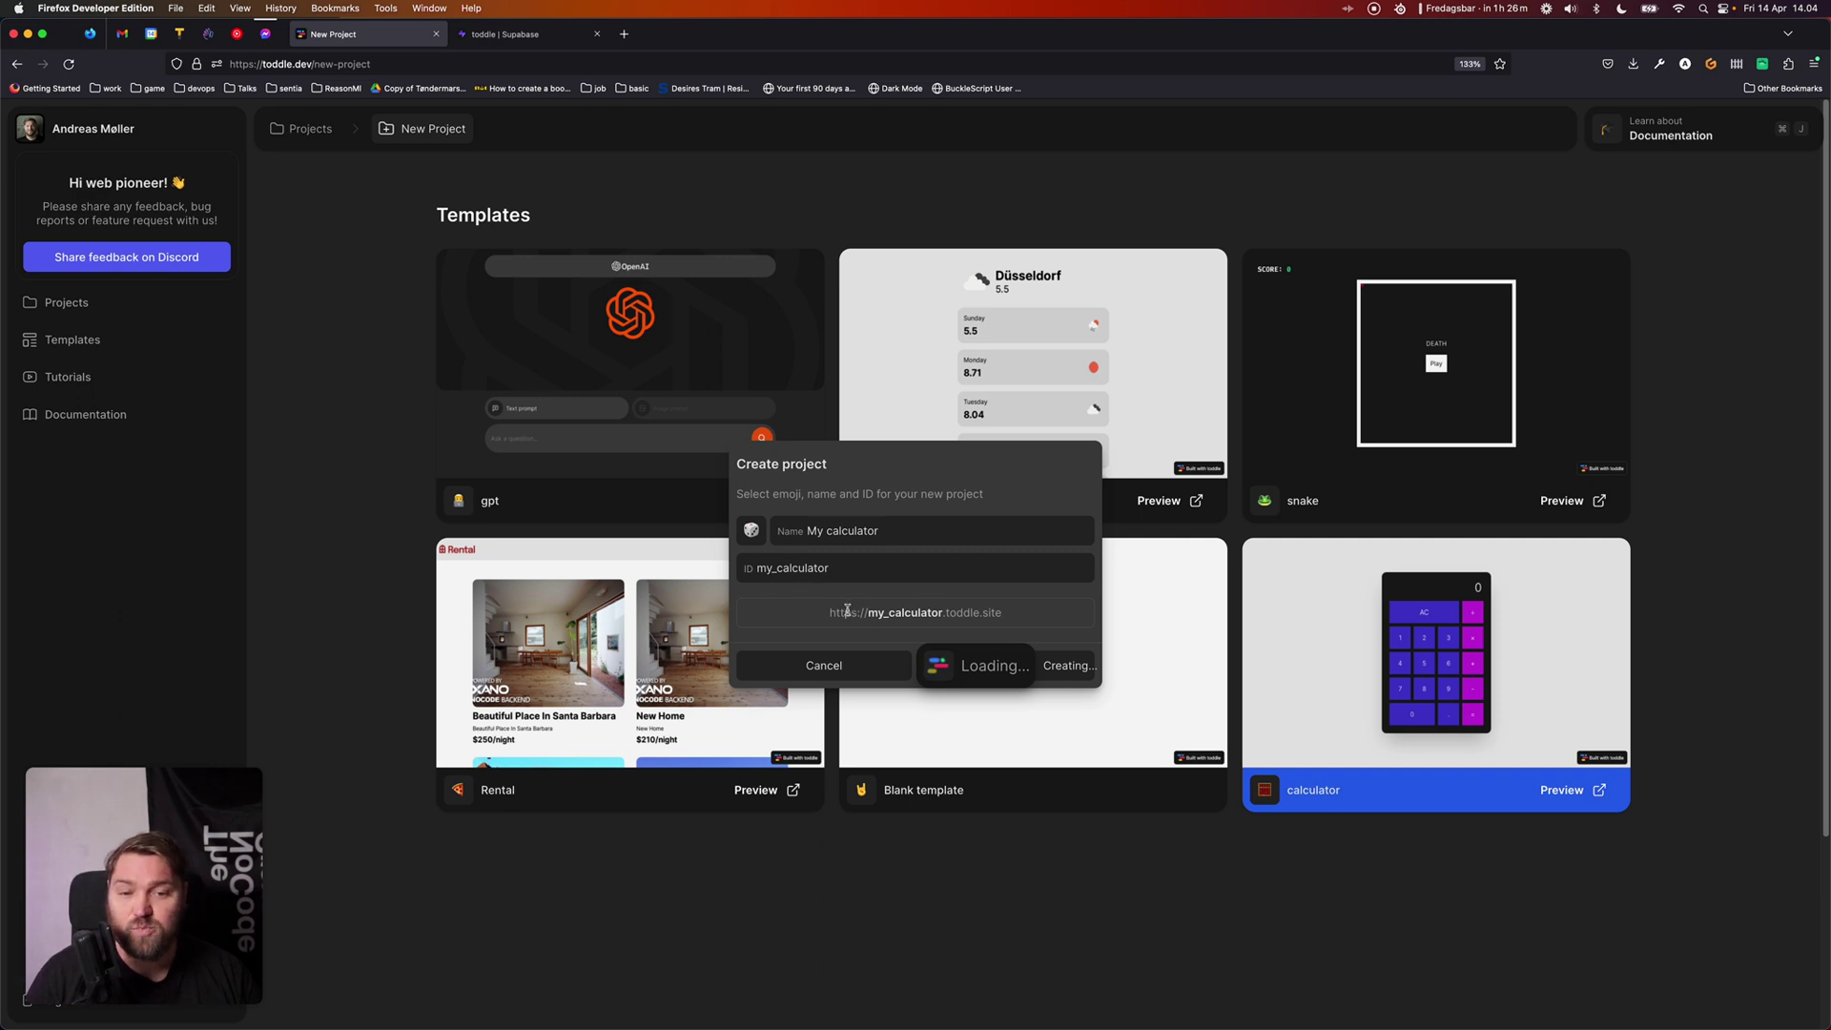
{"action": "left_click_drag", "start_coordinate": [828, 613], "coordinate": [1038, 624]}
{"action": "left_click", "coordinate": [1037, 622]}
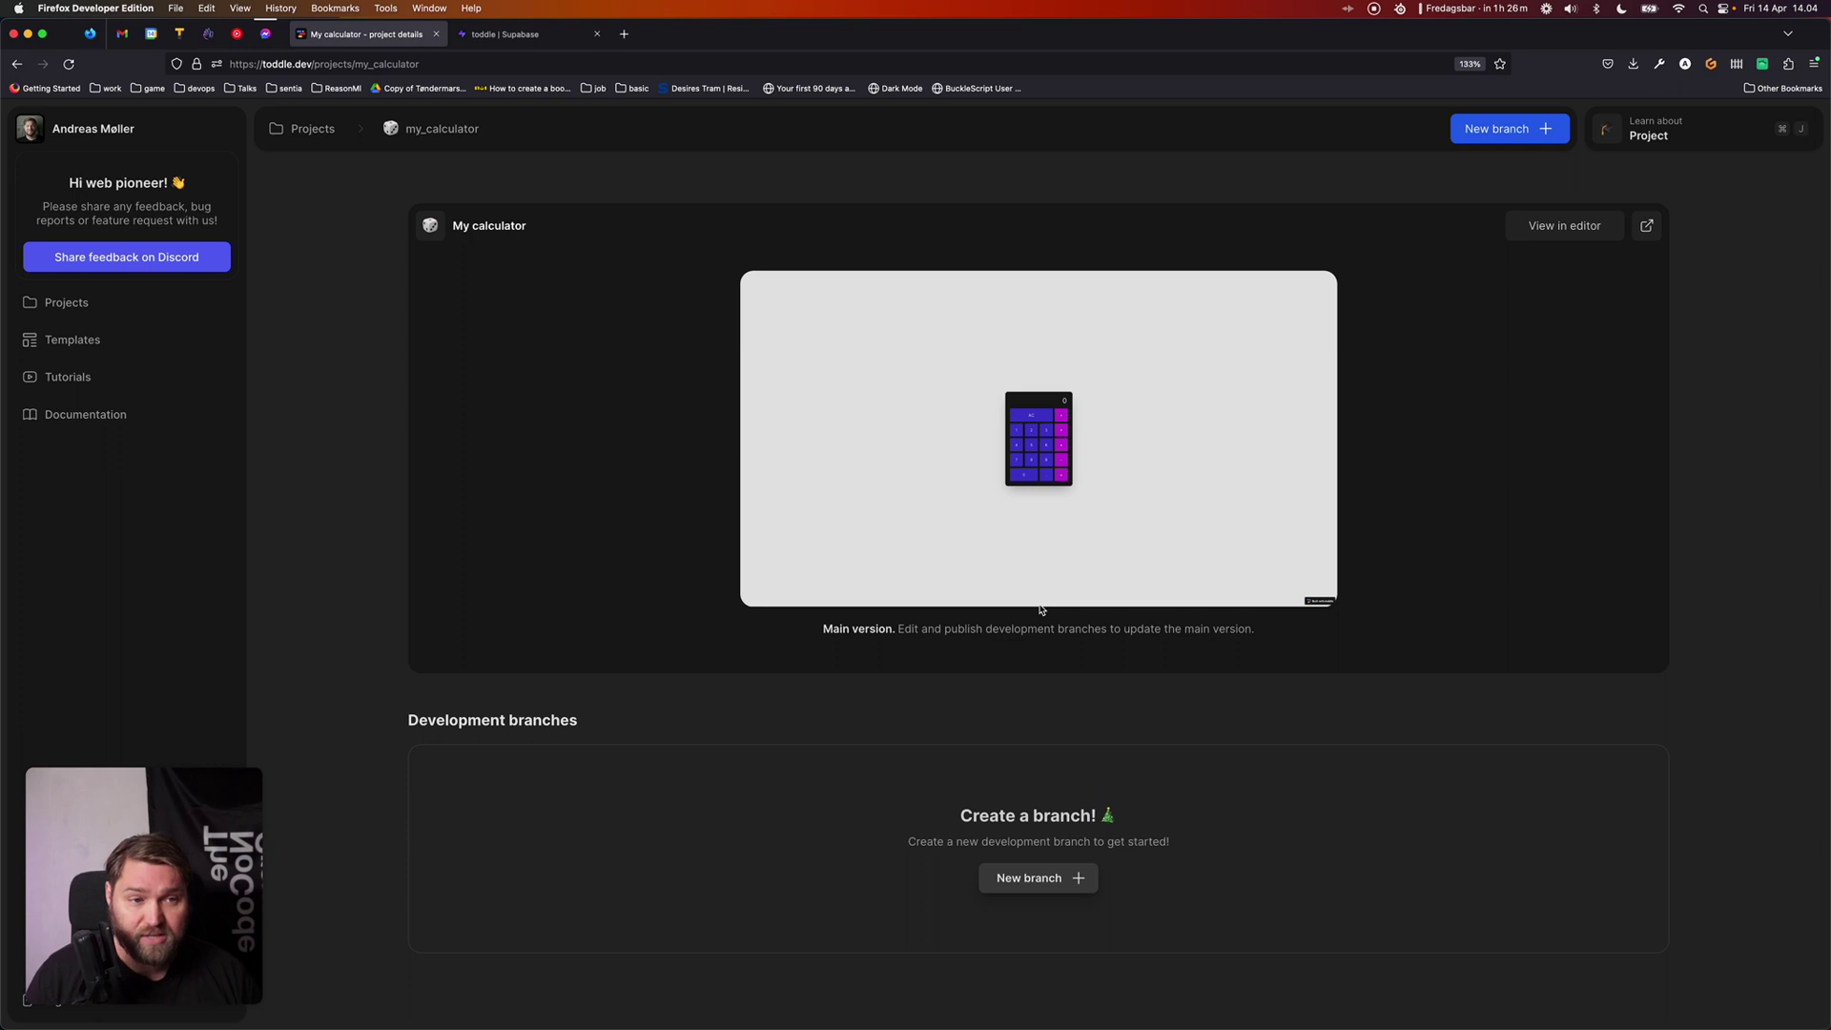
{"action": "left_click", "coordinate": [1647, 225]}
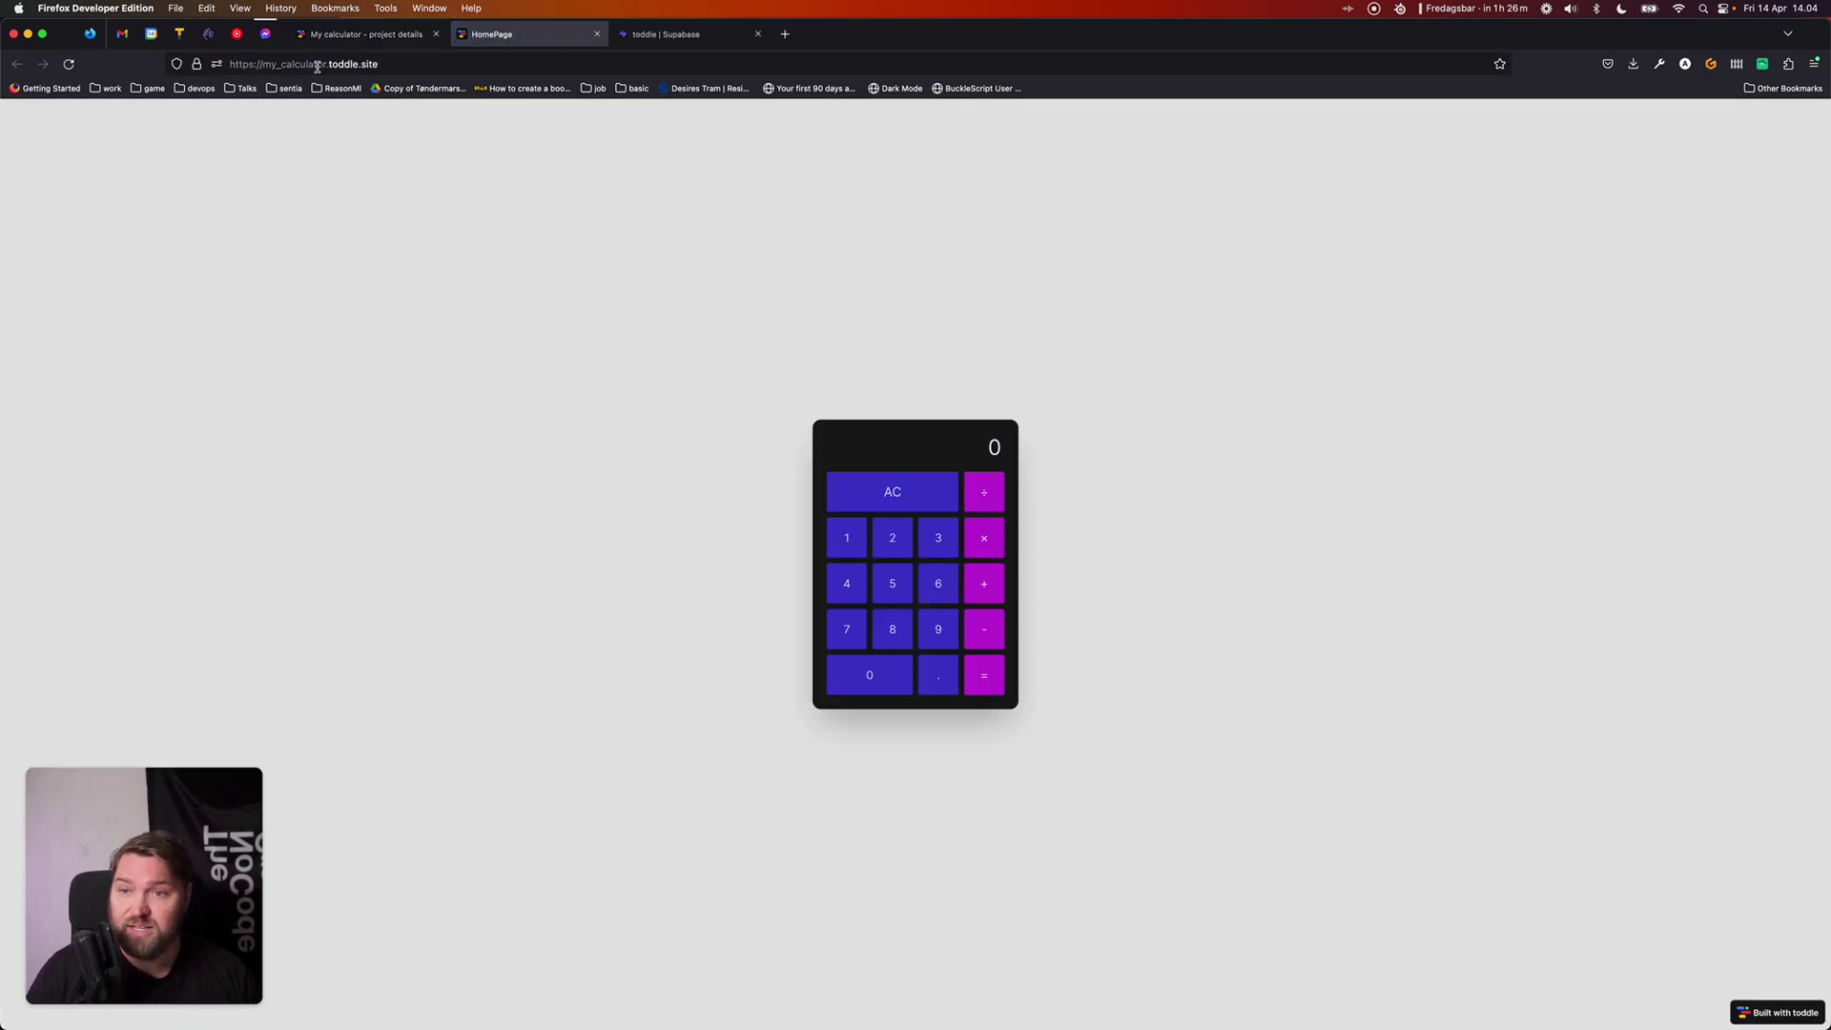
{"action": "left_click", "coordinate": [597, 33]}
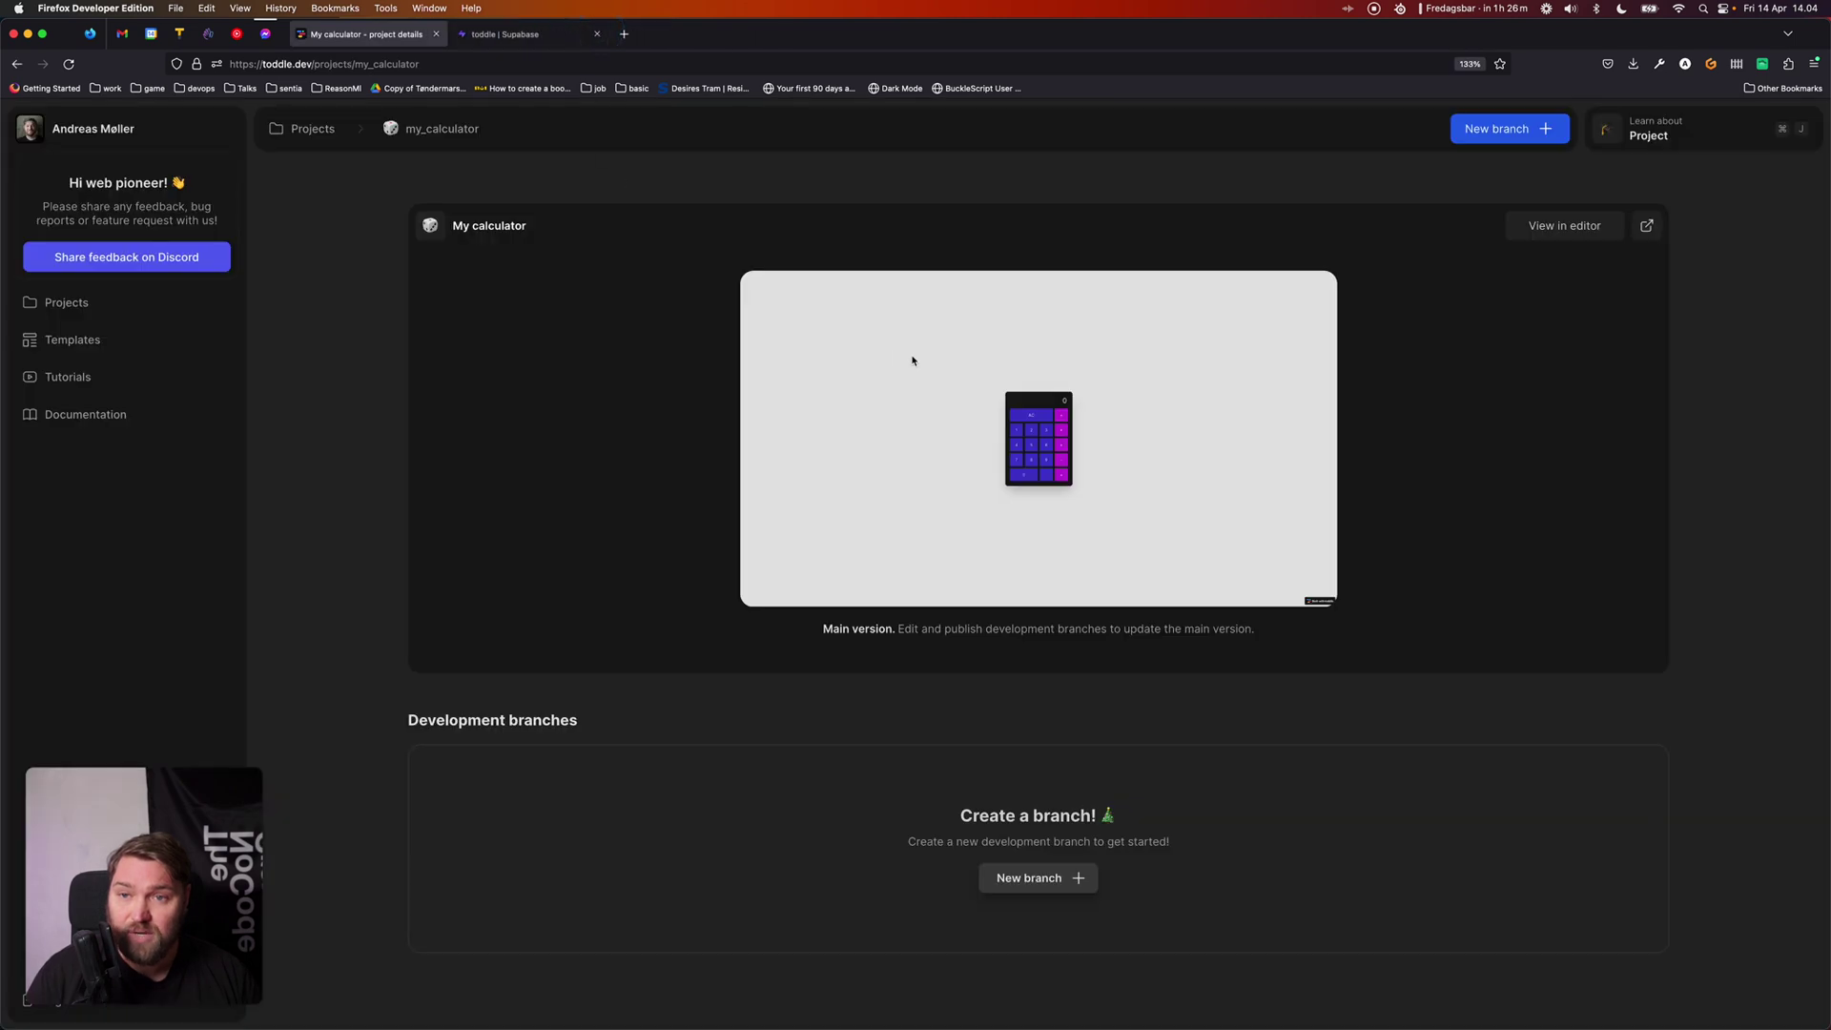
{"action": "left_click", "coordinate": [1037, 878]}
- Add a branch named 'starting' and bring up the Learn about Project guide
{"action": "type", "text": "starting"}
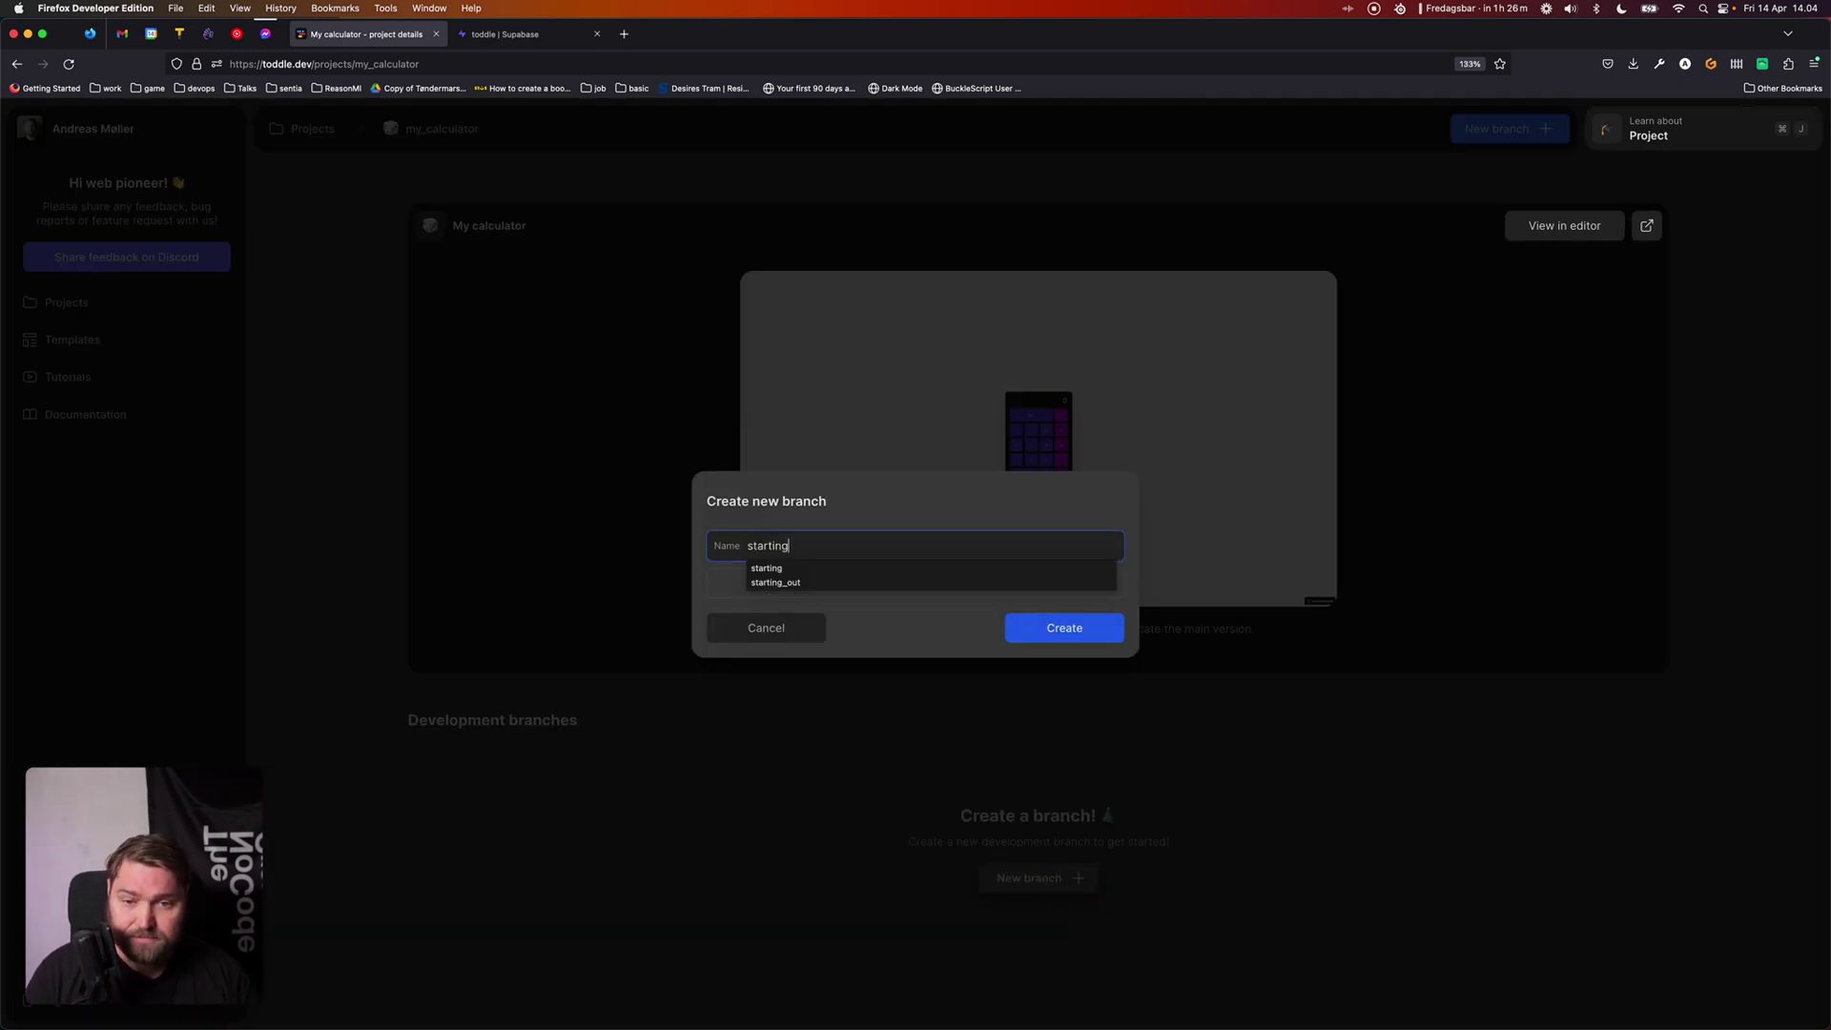
{"action": "key", "text": "Return"}
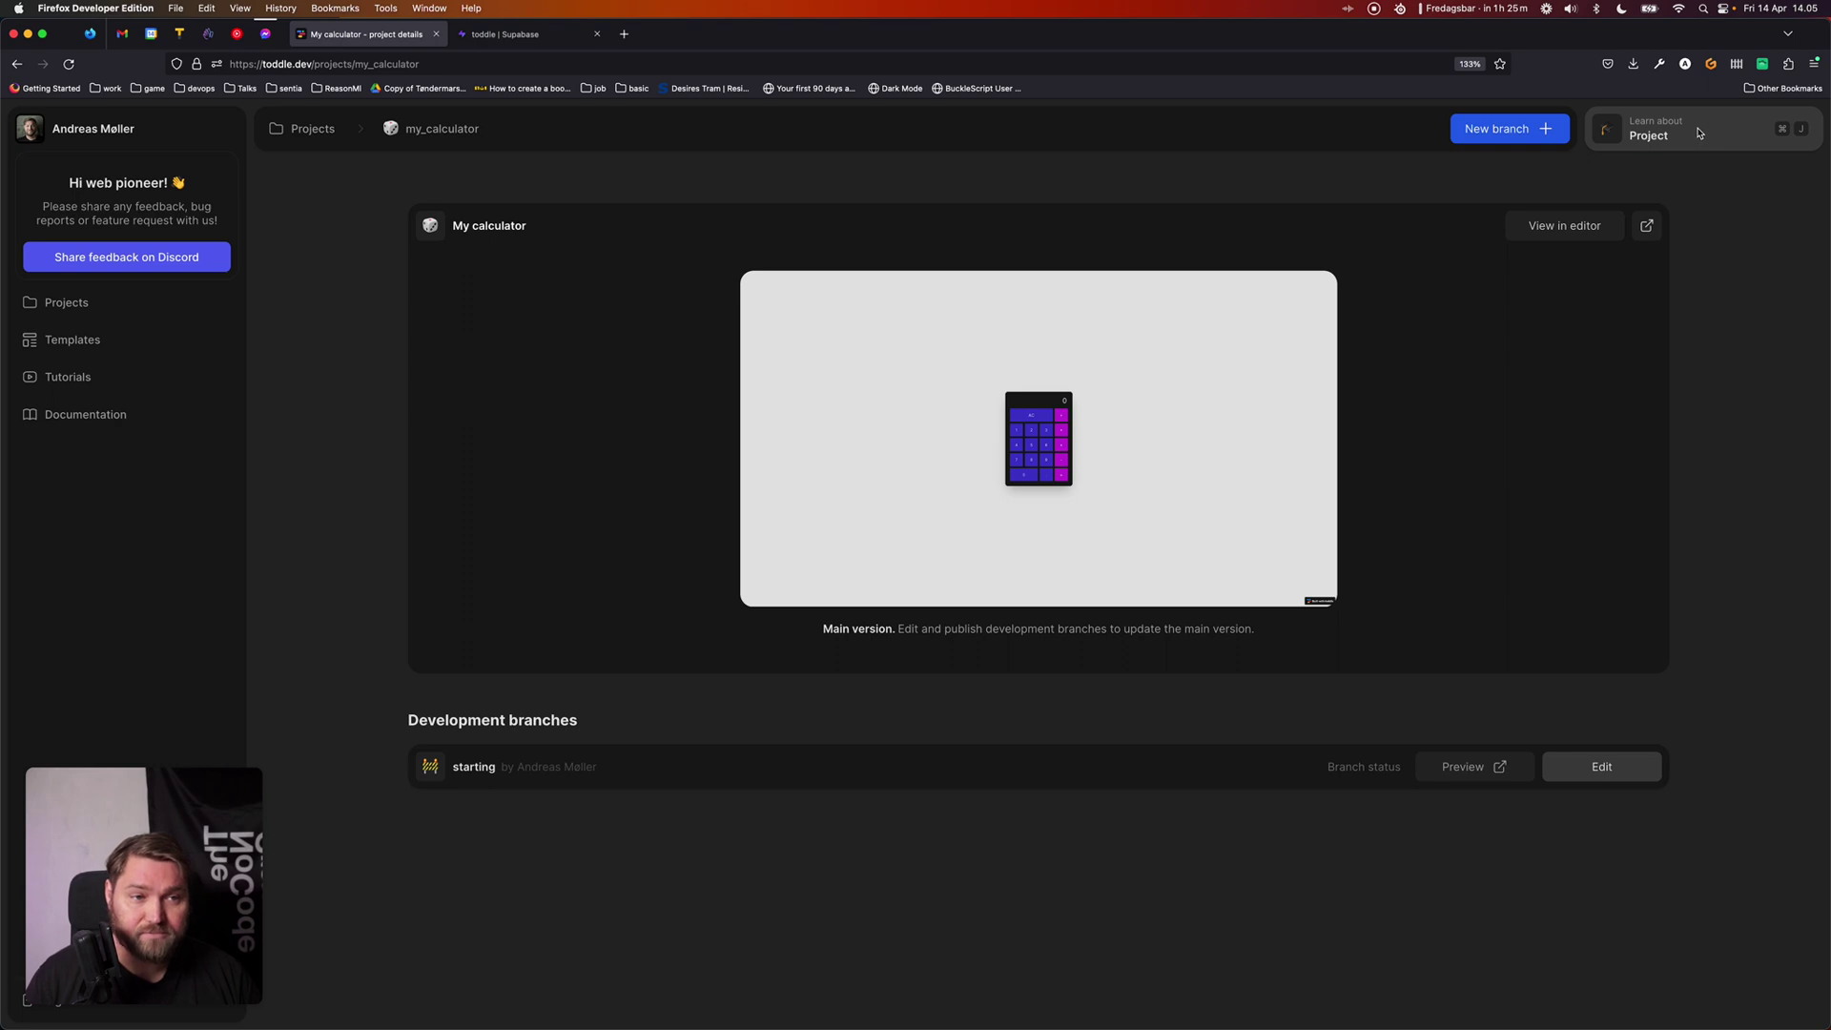
{"action": "left_click", "coordinate": [1699, 133]}
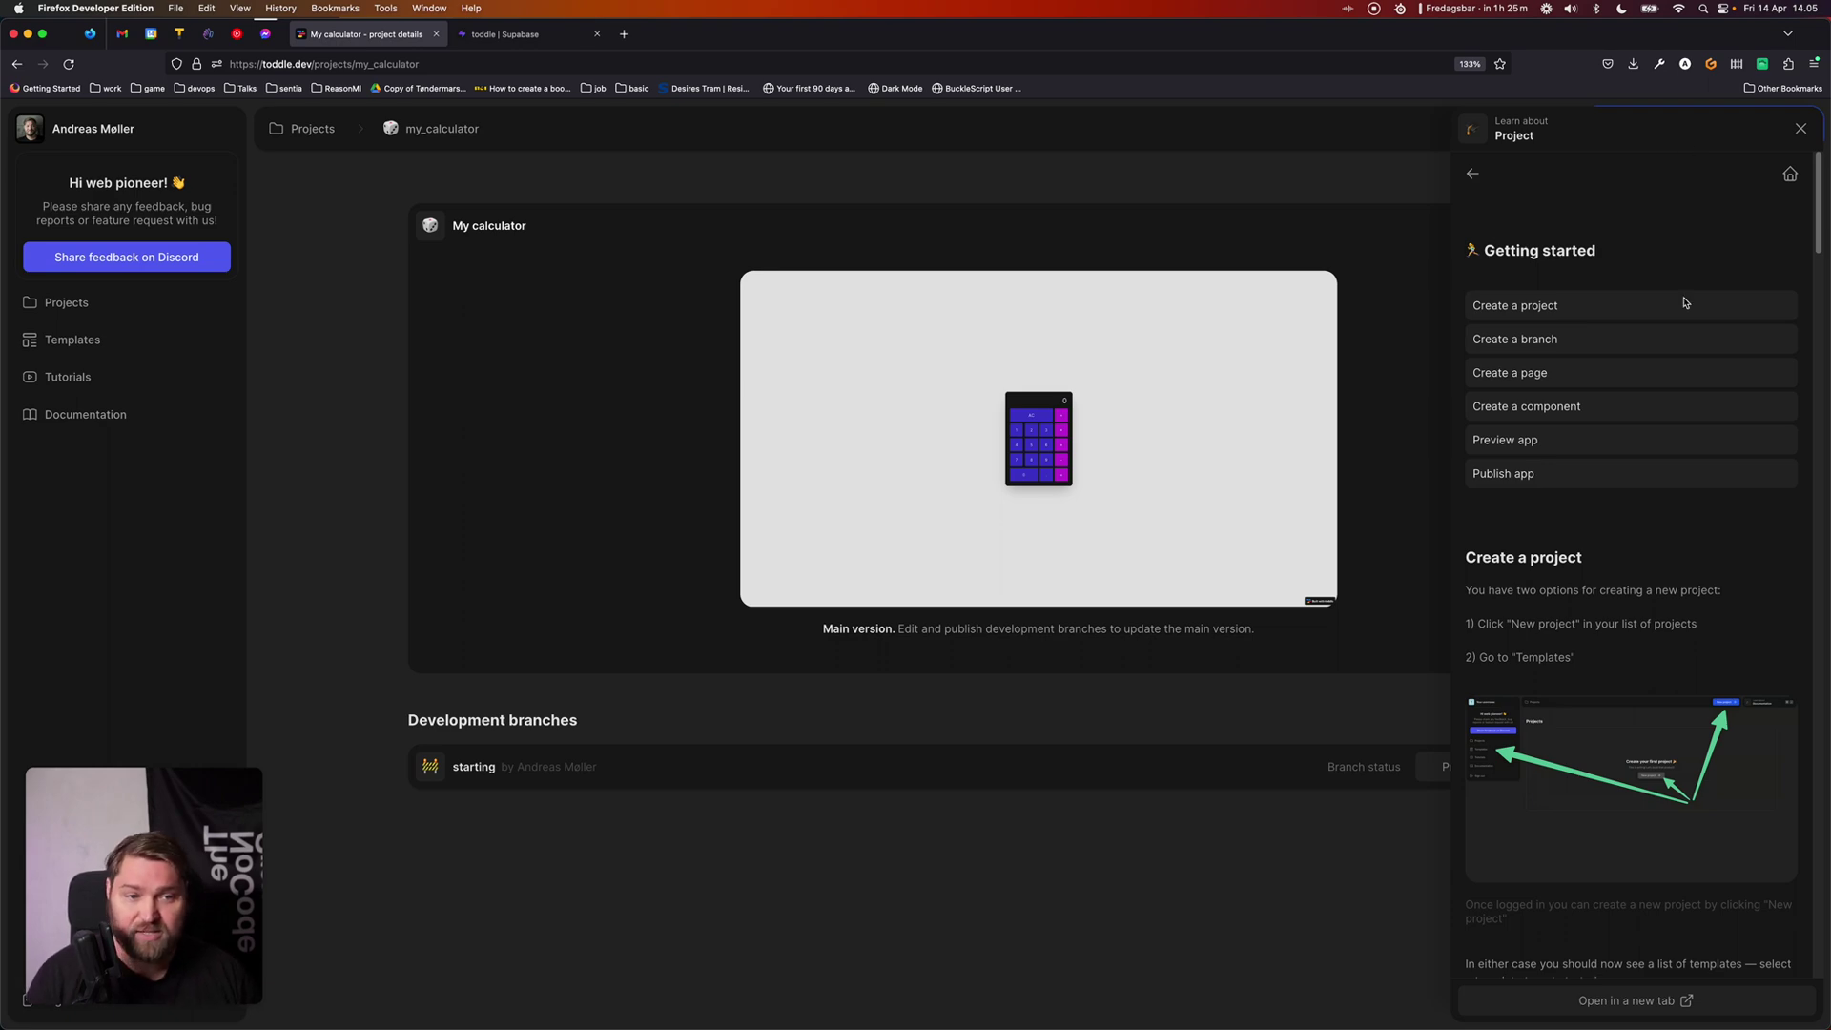
{"action": "scroll", "coordinate": [1659, 636], "scroll_direction": "down", "scroll_amount": 5}
{"action": "scroll", "coordinate": [1659, 636], "scroll_direction": "down", "scroll_amount": 6}
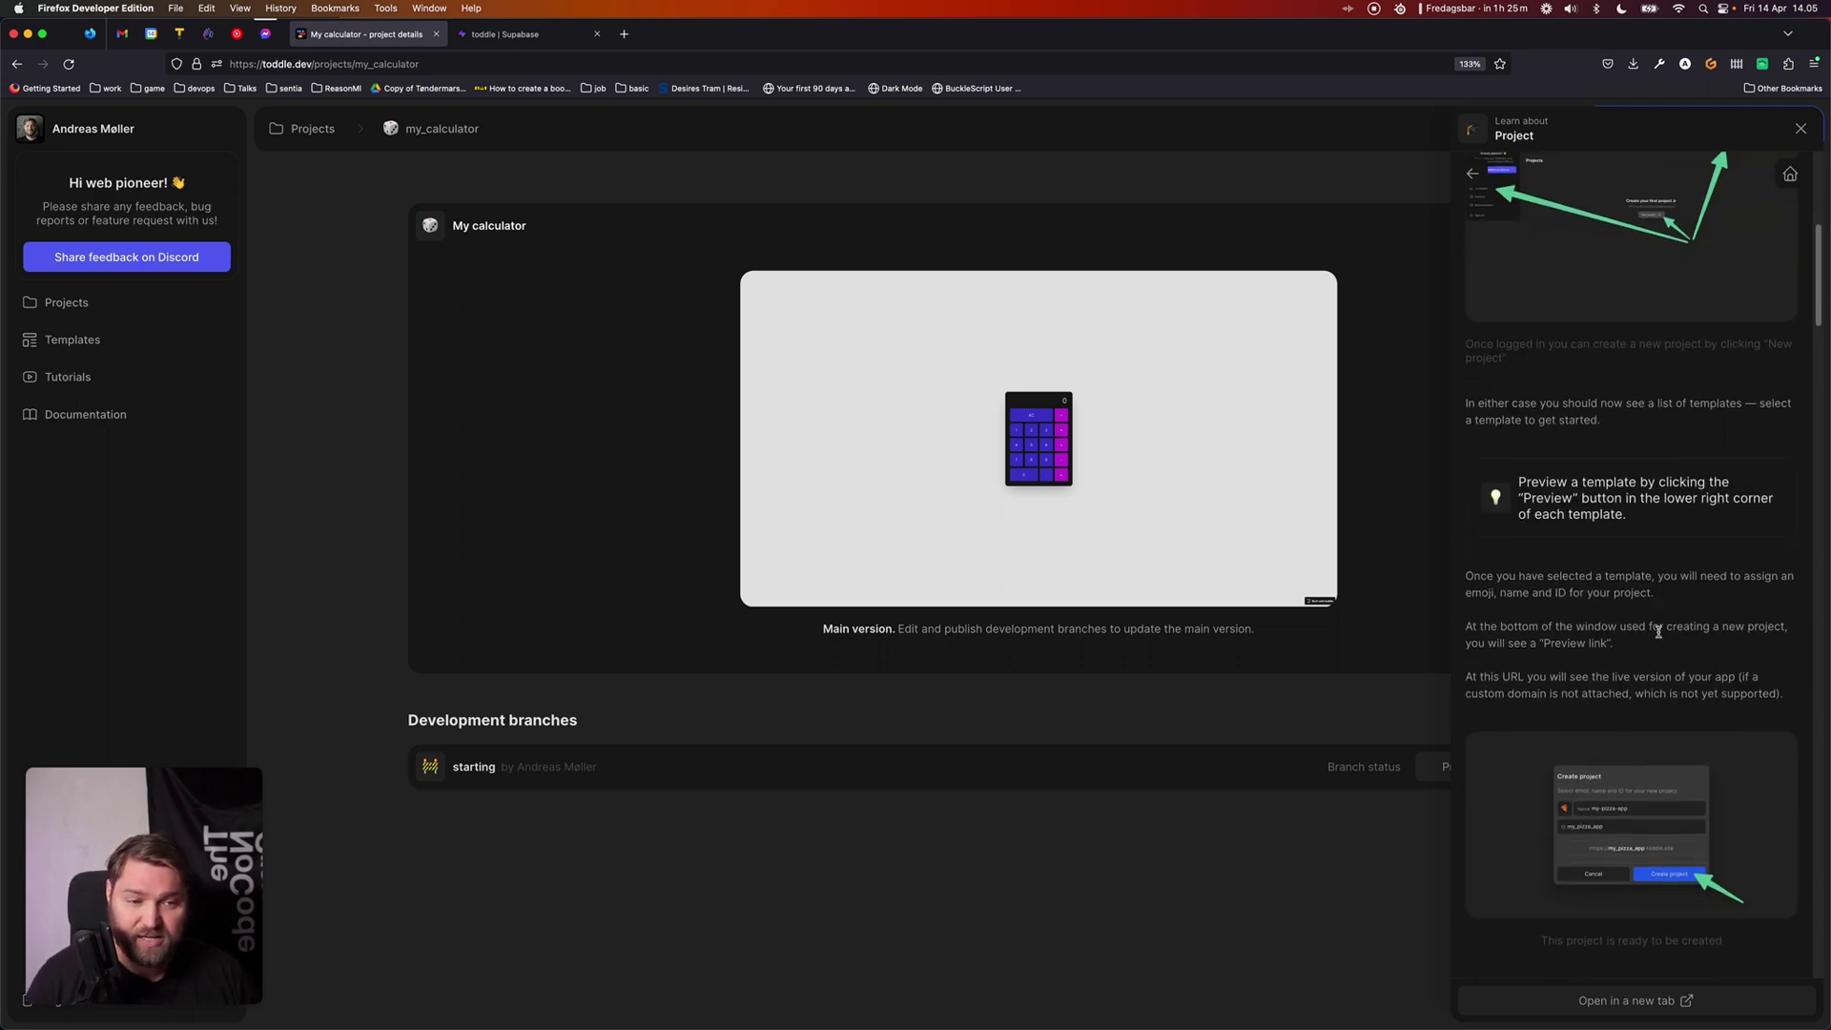
{"action": "scroll", "coordinate": [1641, 777], "scroll_direction": "down", "scroll_amount": 3}
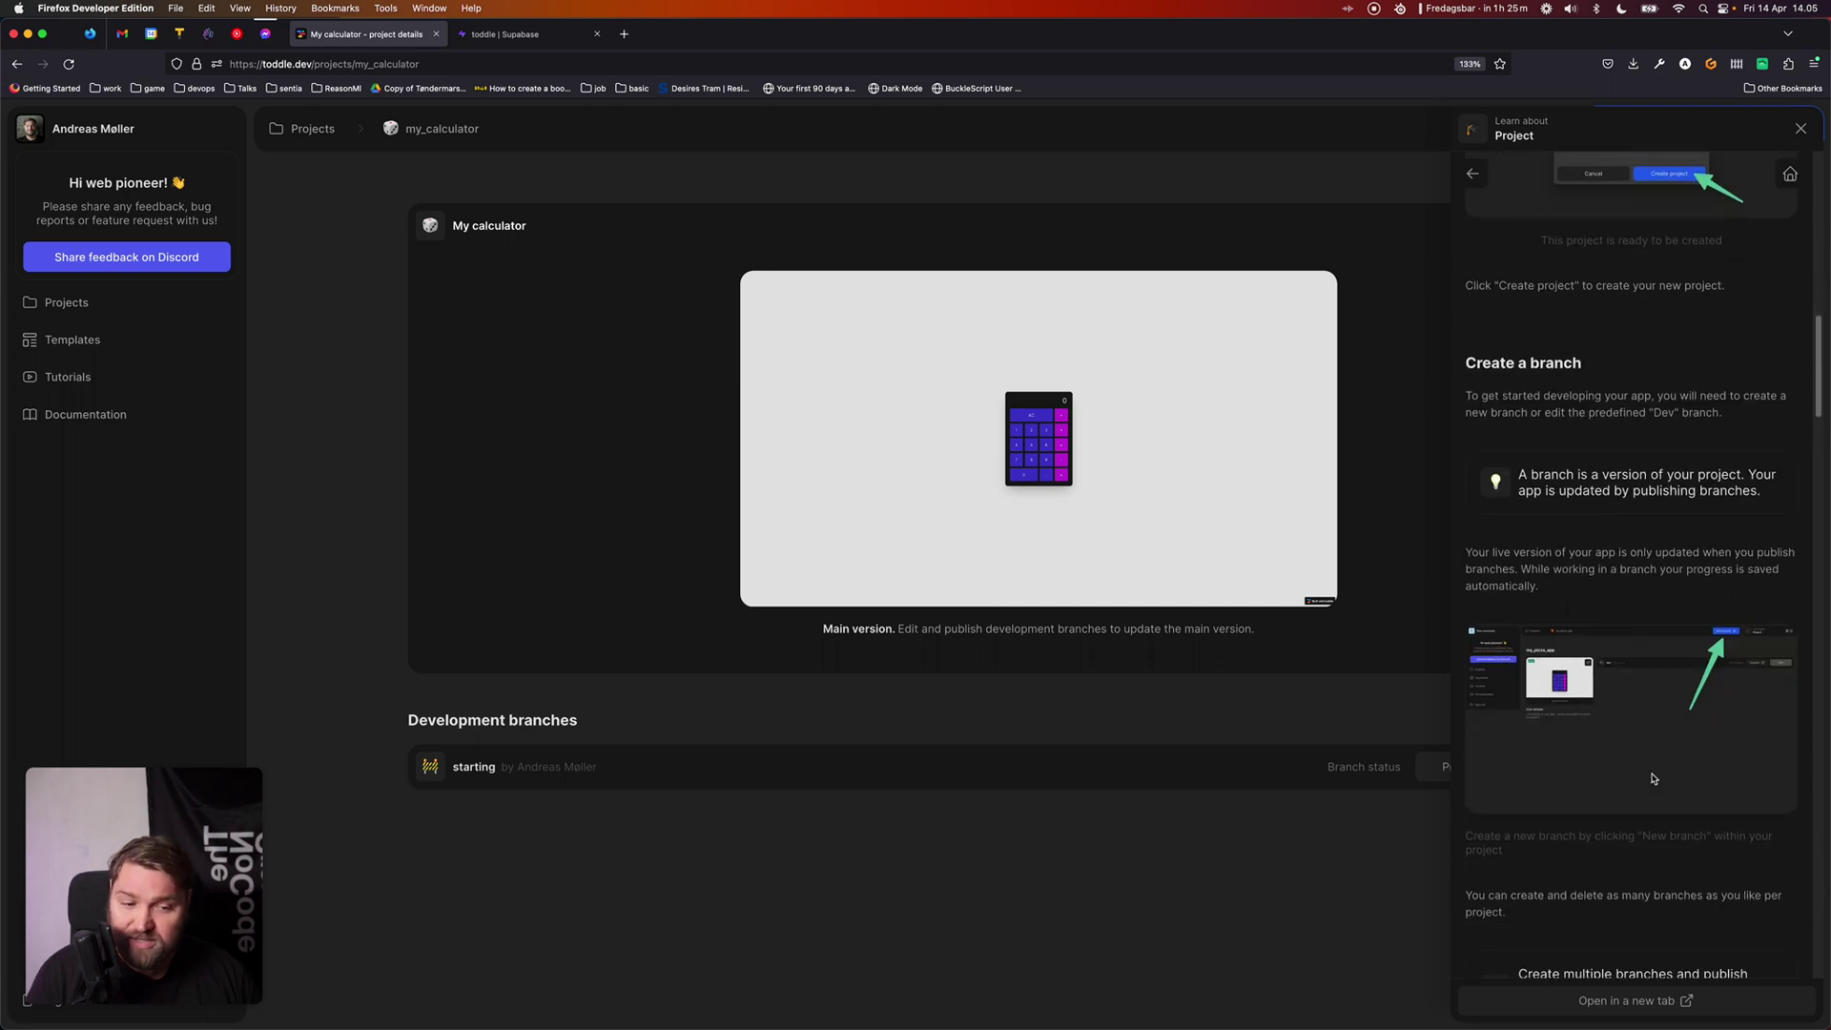
{"action": "key", "text": "super+j"}
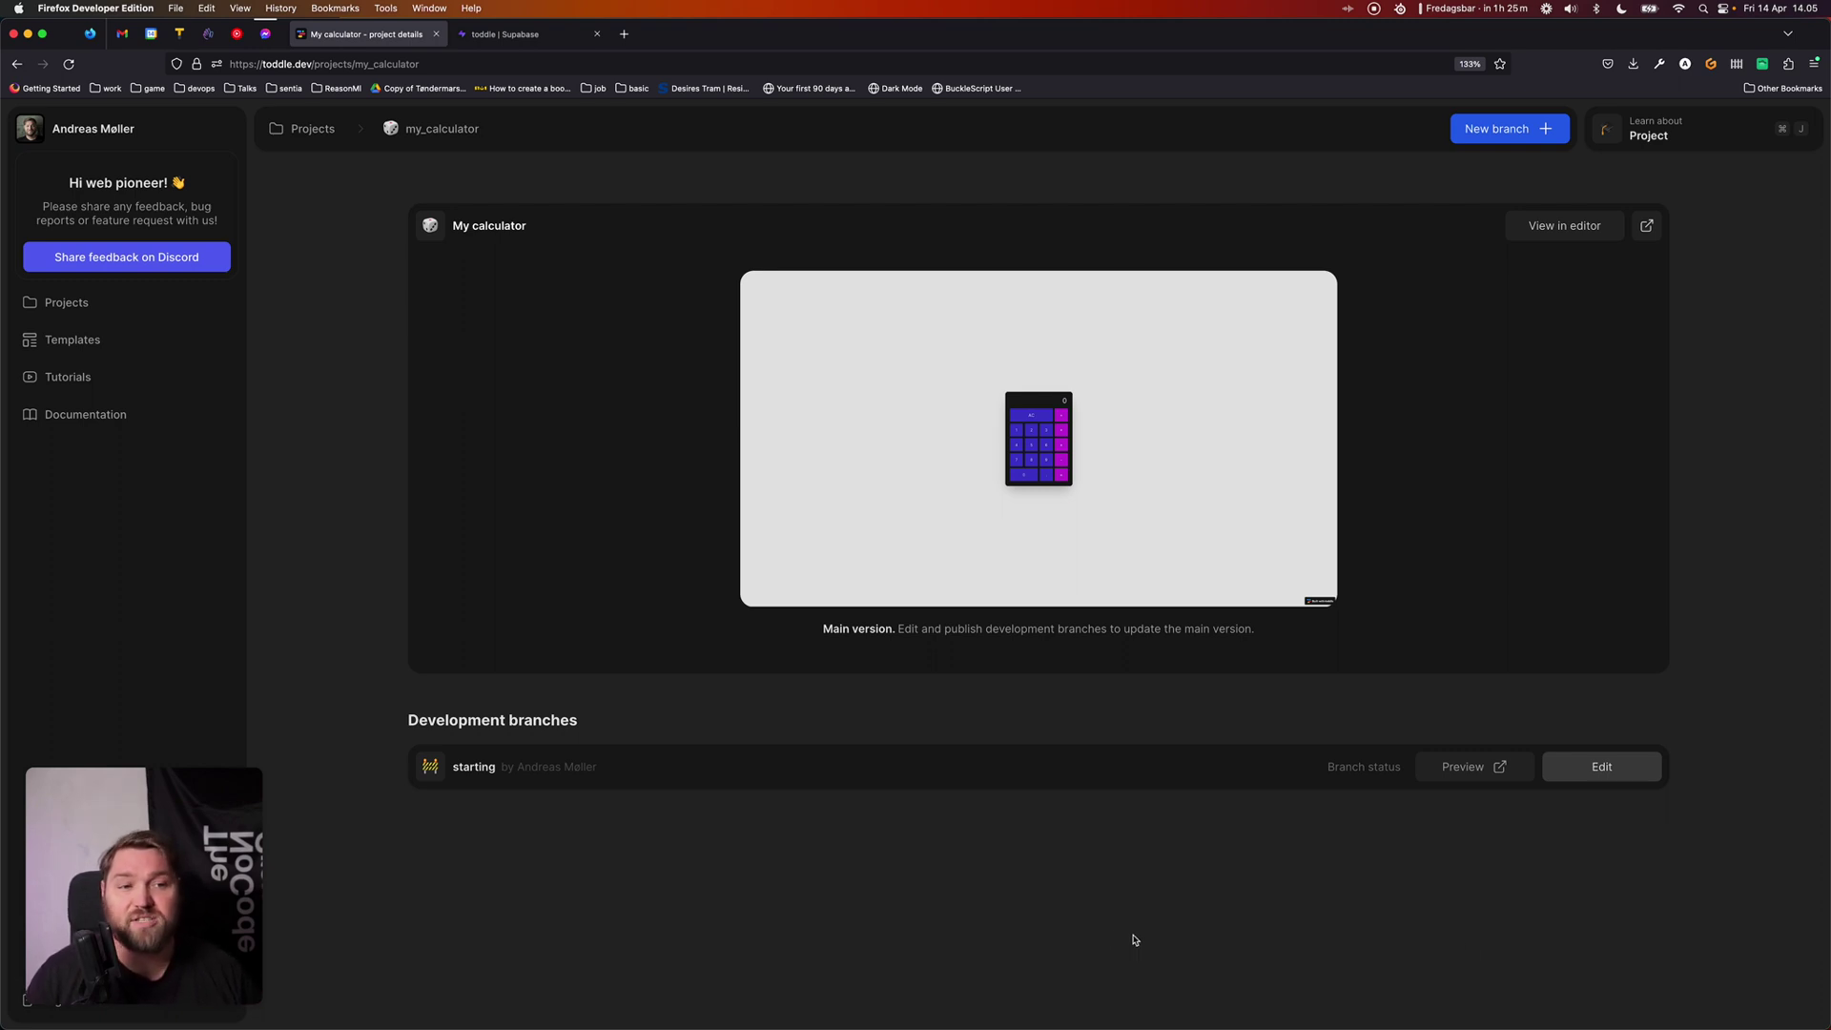
{"action": "left_click", "coordinate": [1649, 132]}
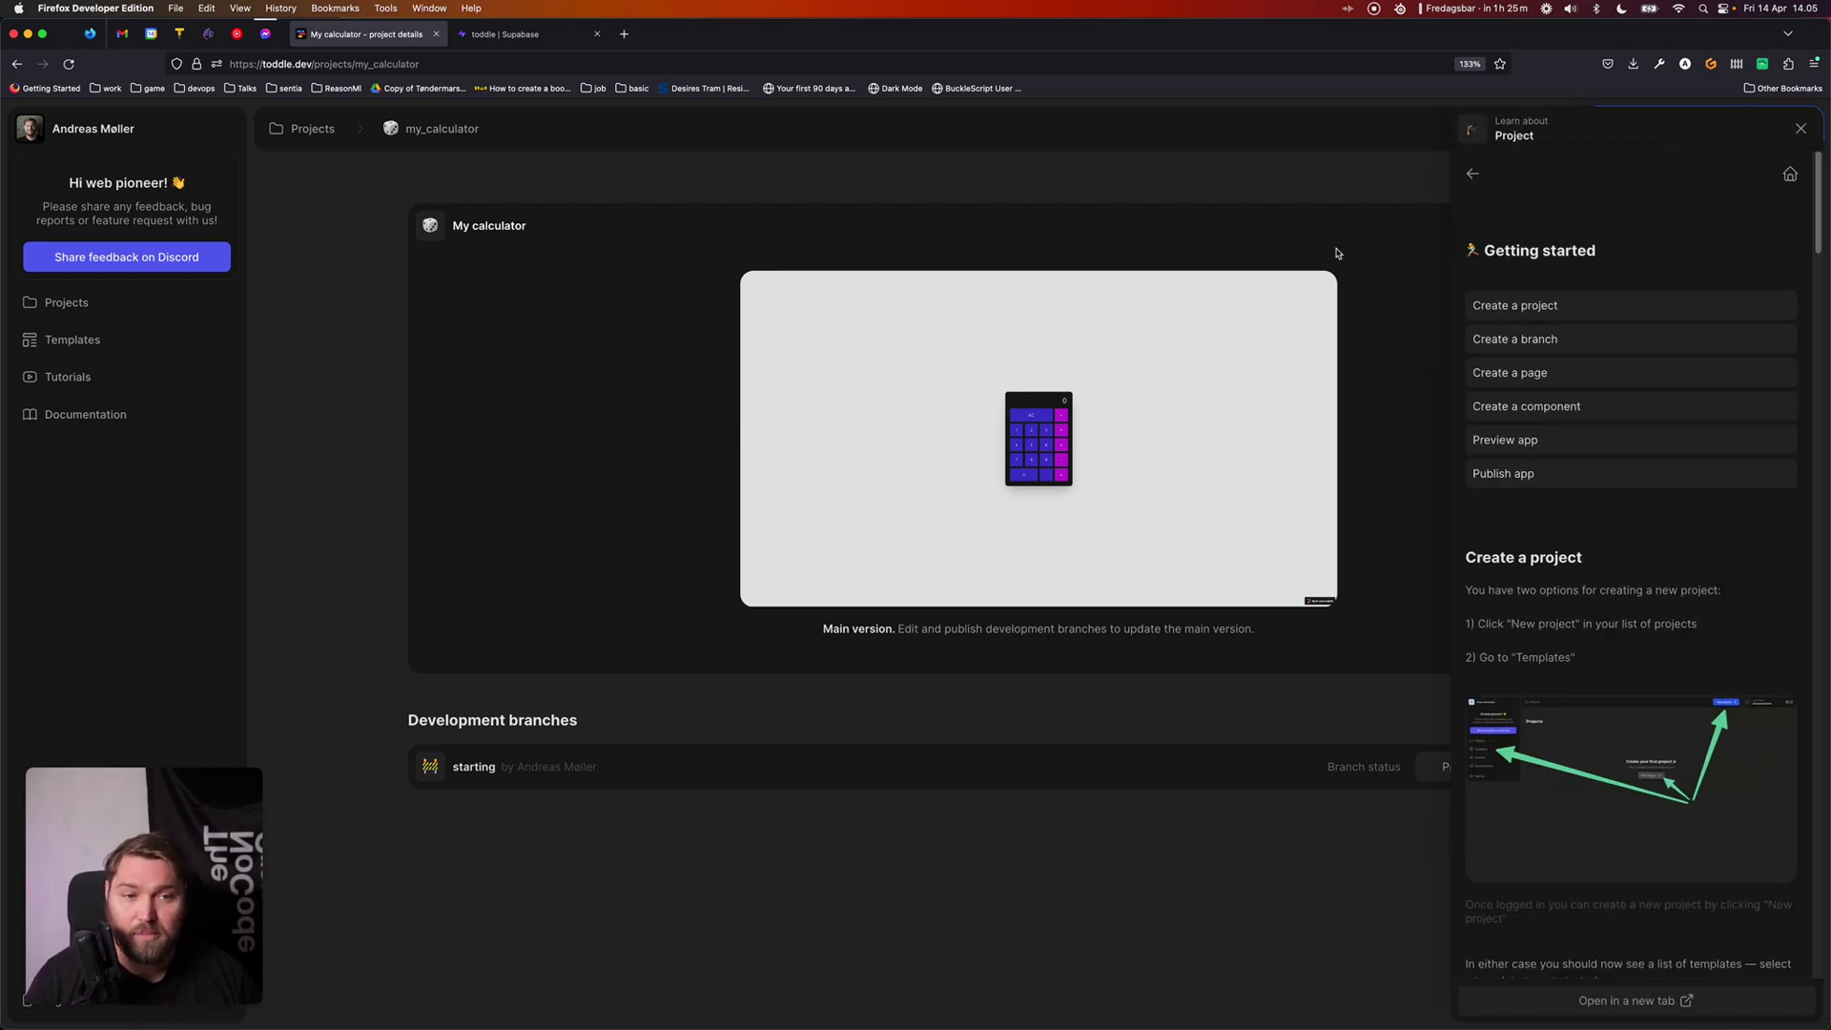
{"action": "left_click", "coordinate": [1326, 196]}
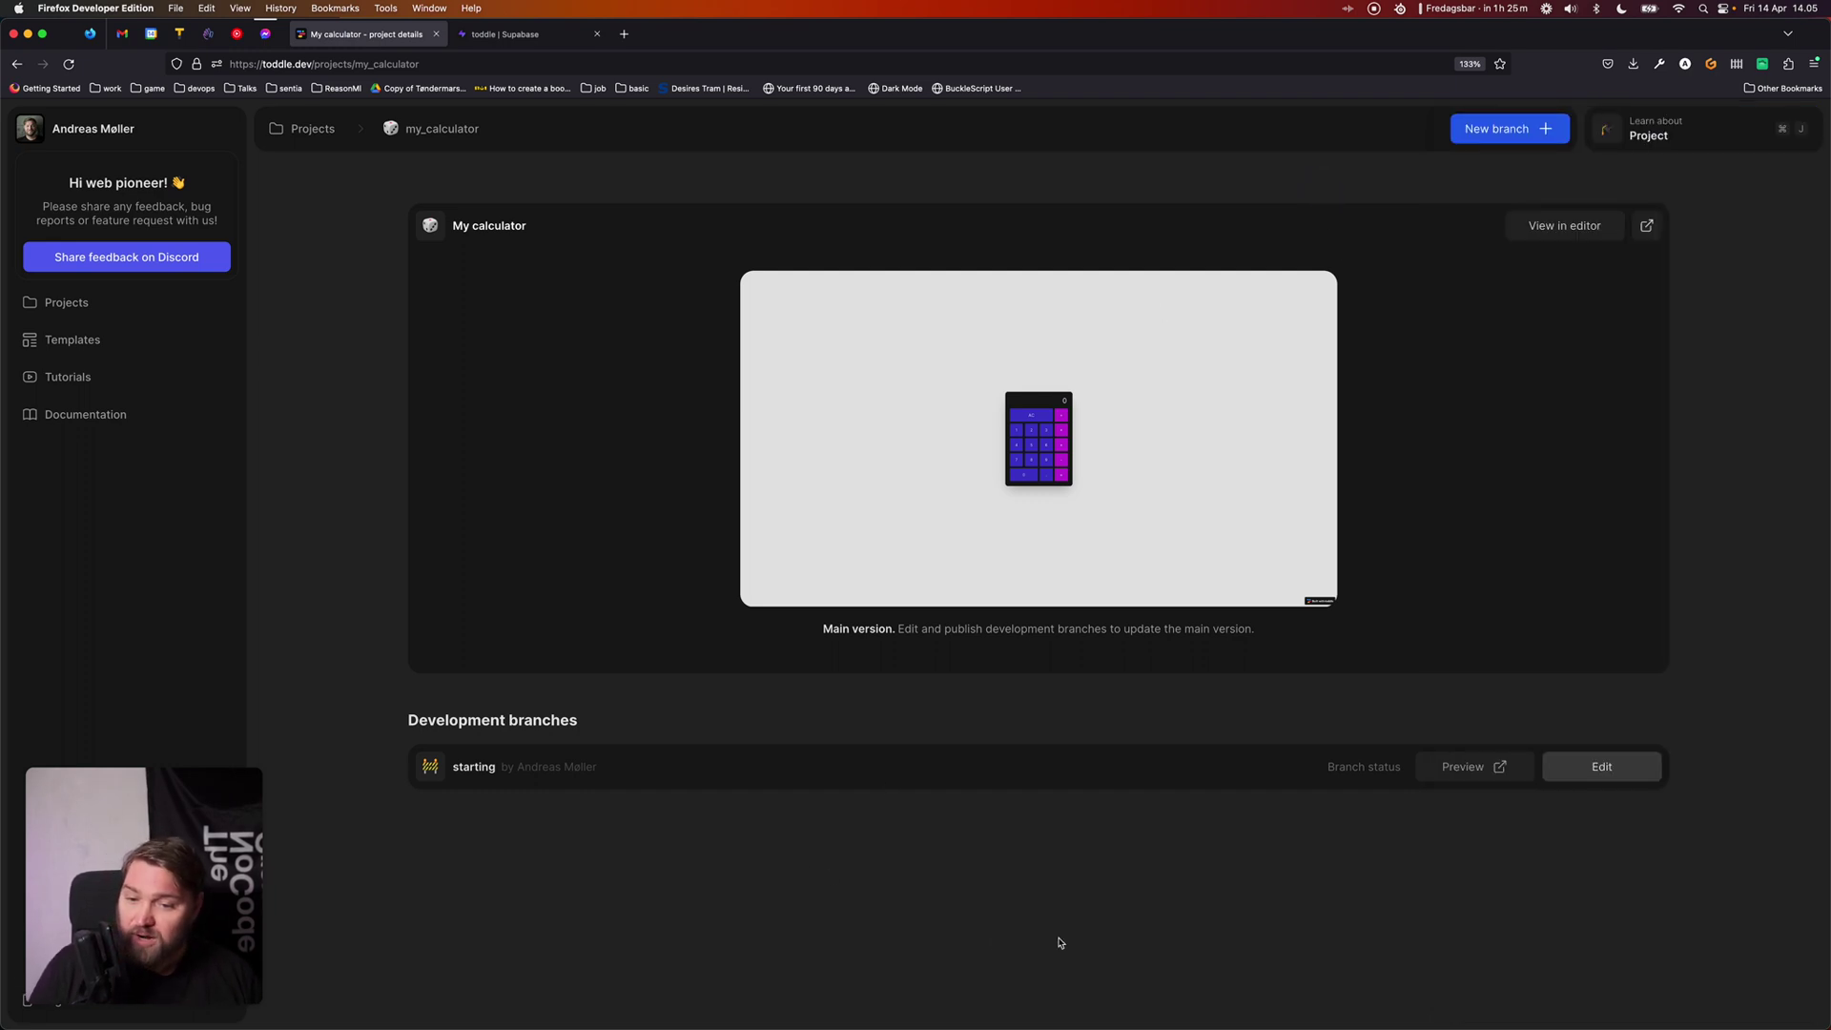
- Edit the starting branch and select HomePage from the project's pages
{"action": "left_click", "coordinate": [1606, 775]}
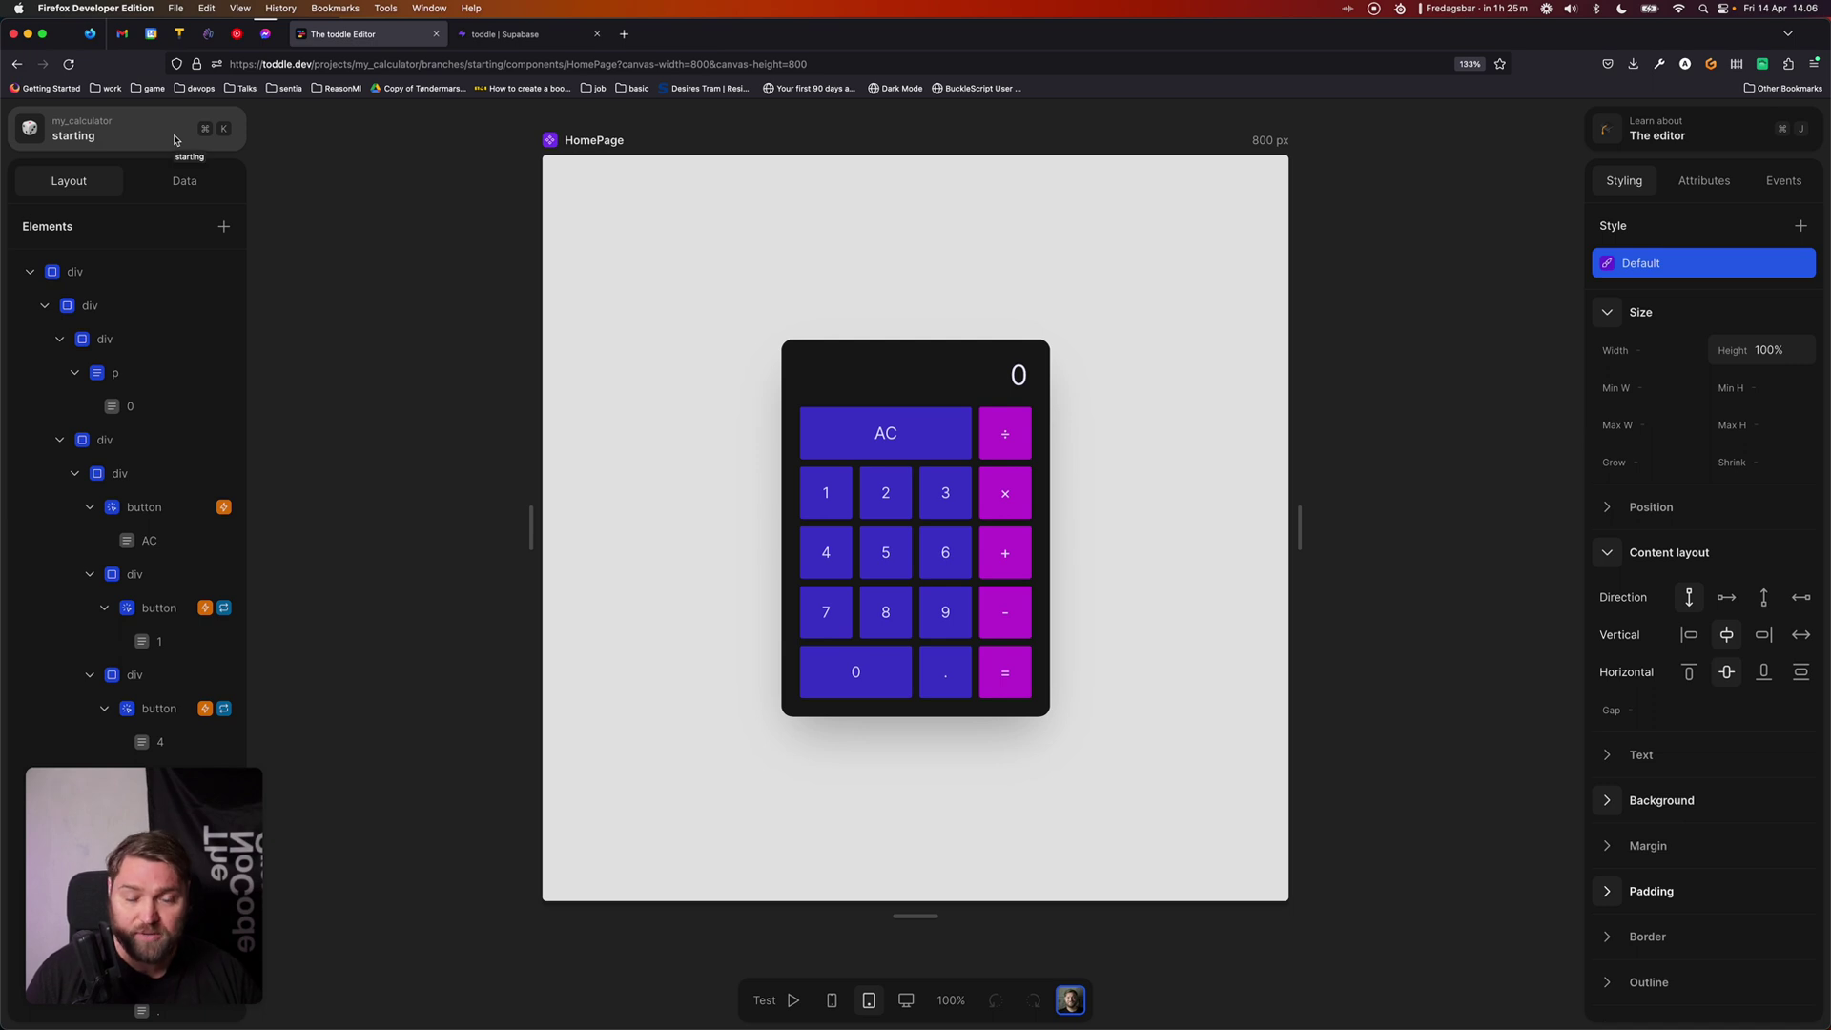
{"action": "left_click", "coordinate": [127, 128]}
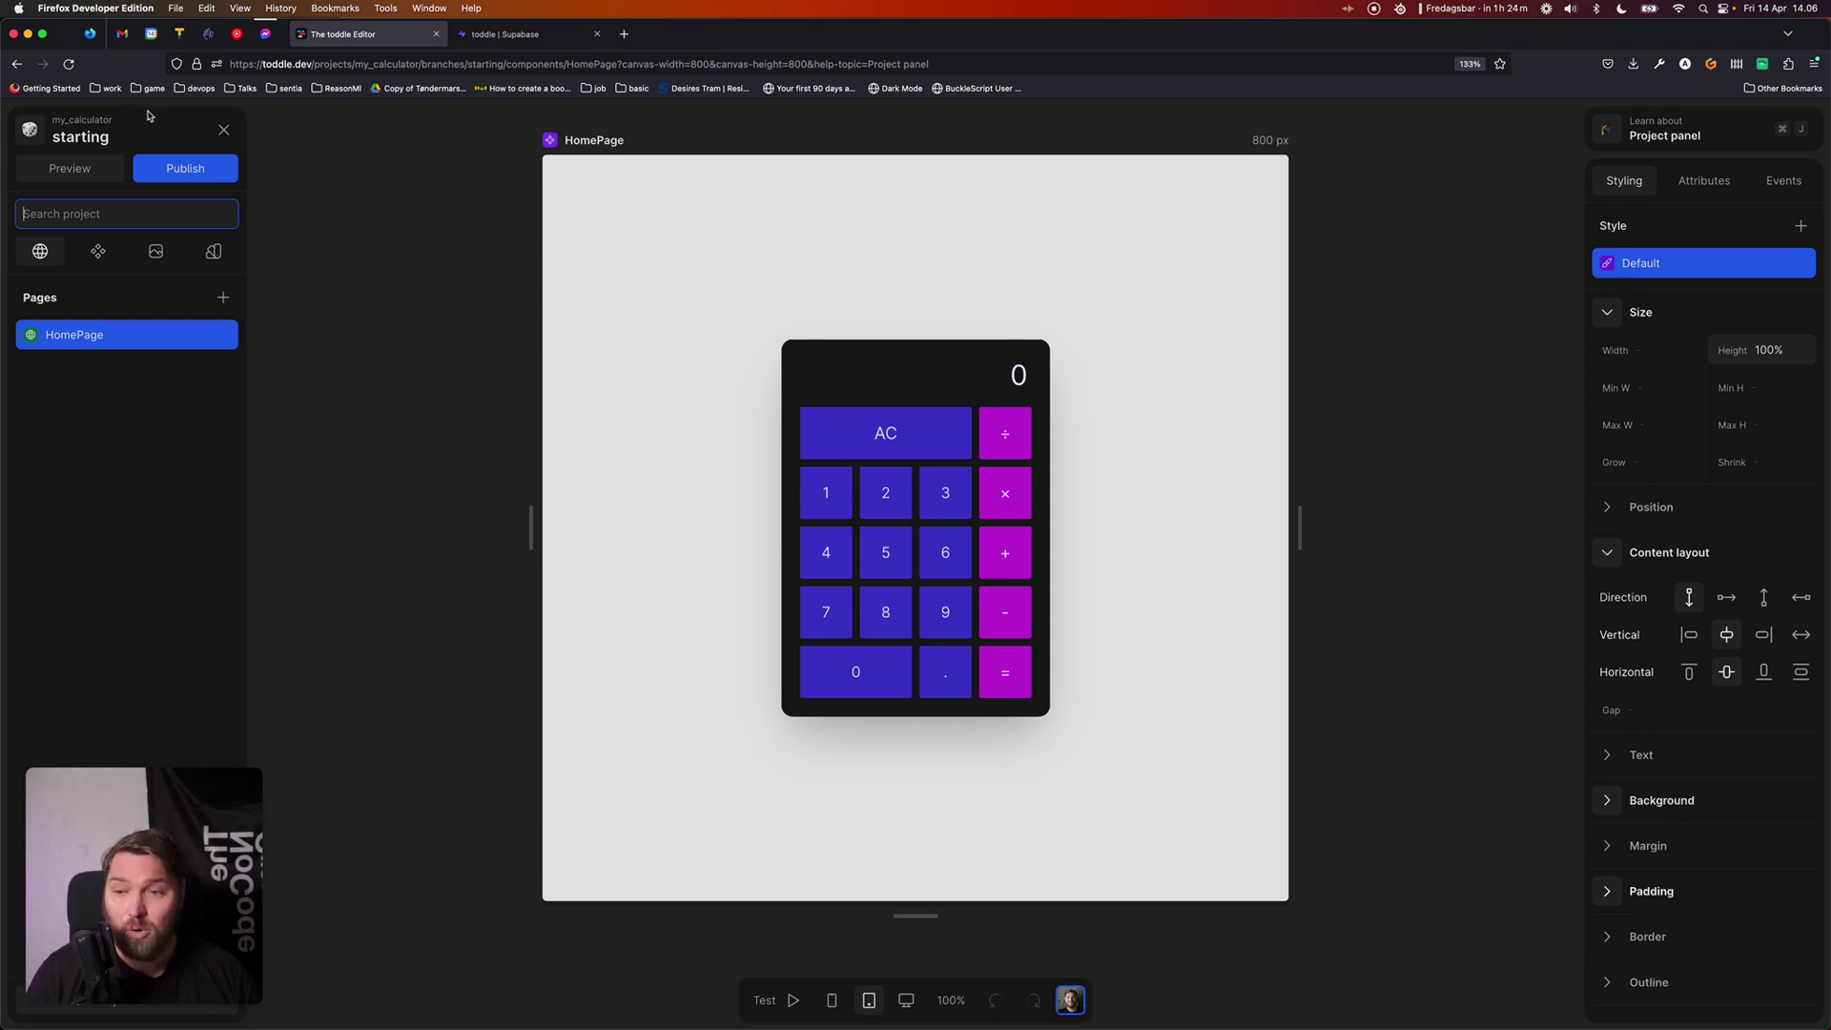
{"action": "left_click", "coordinate": [159, 335]}
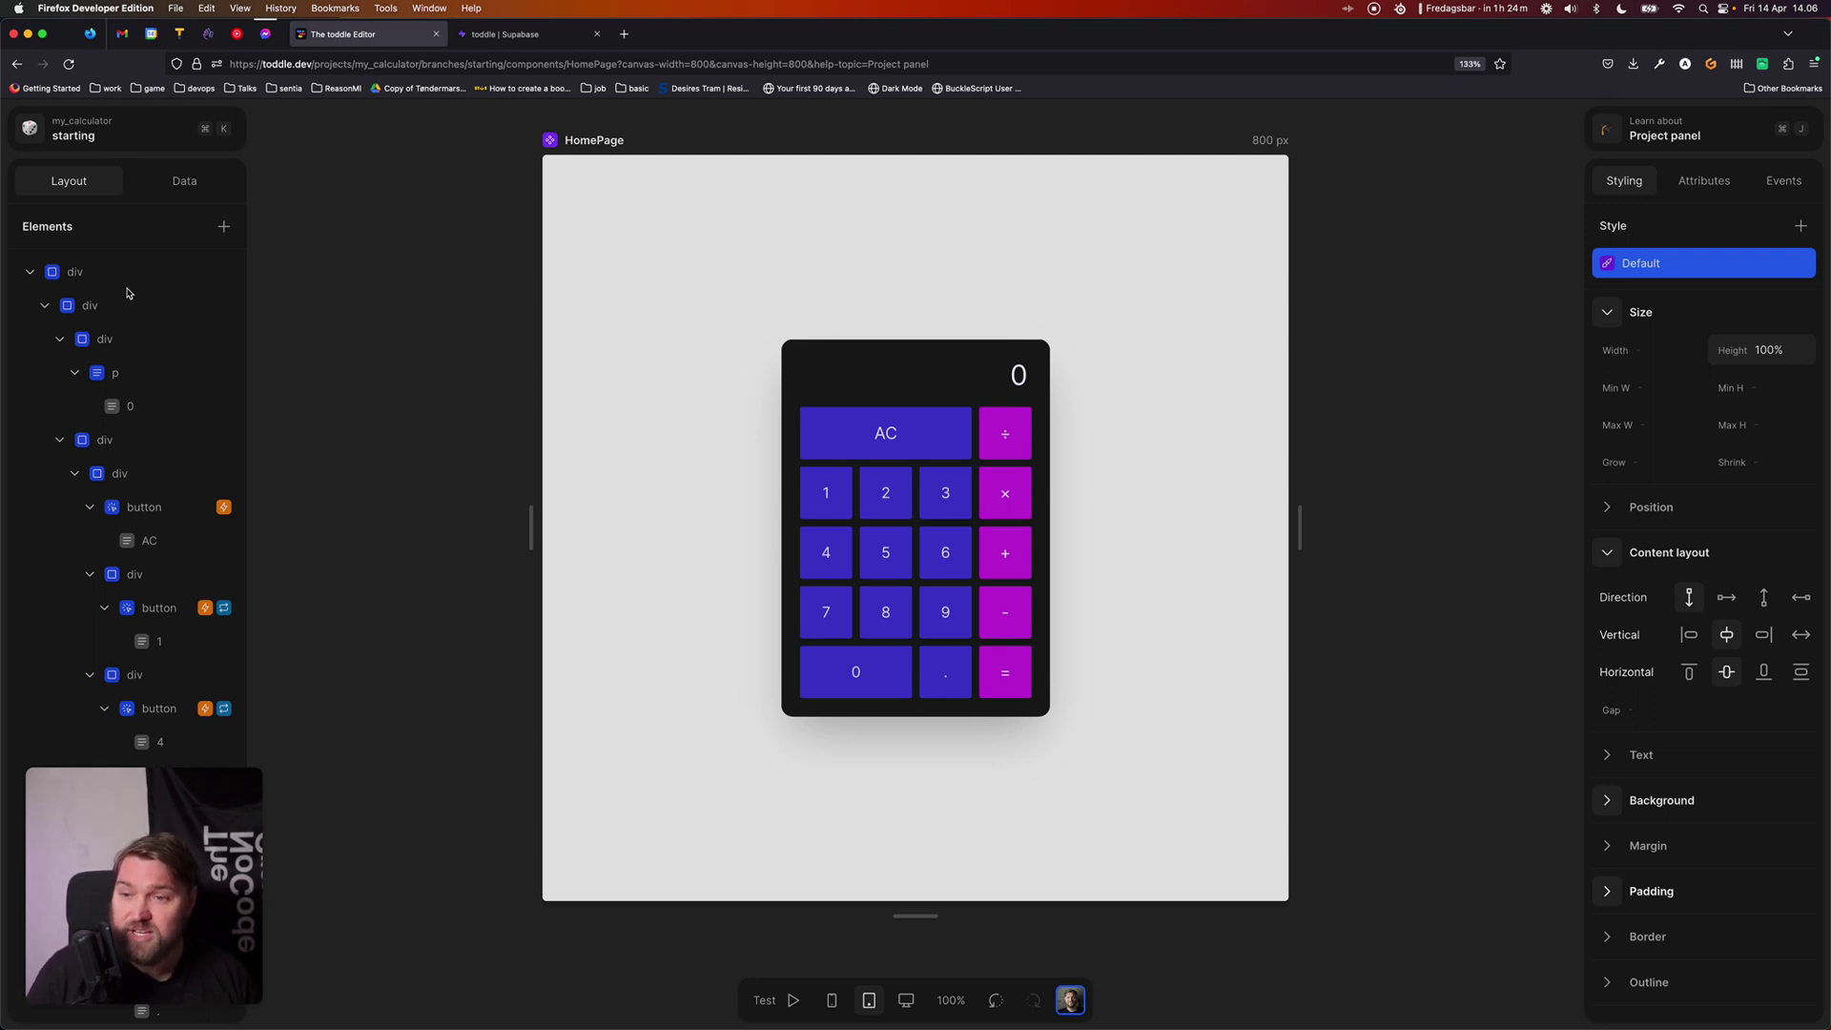
- Select the page root, the calculator's outer container and the keypad container in the tree
{"action": "scroll", "coordinate": [187, 391], "scroll_direction": "down", "scroll_amount": 1}
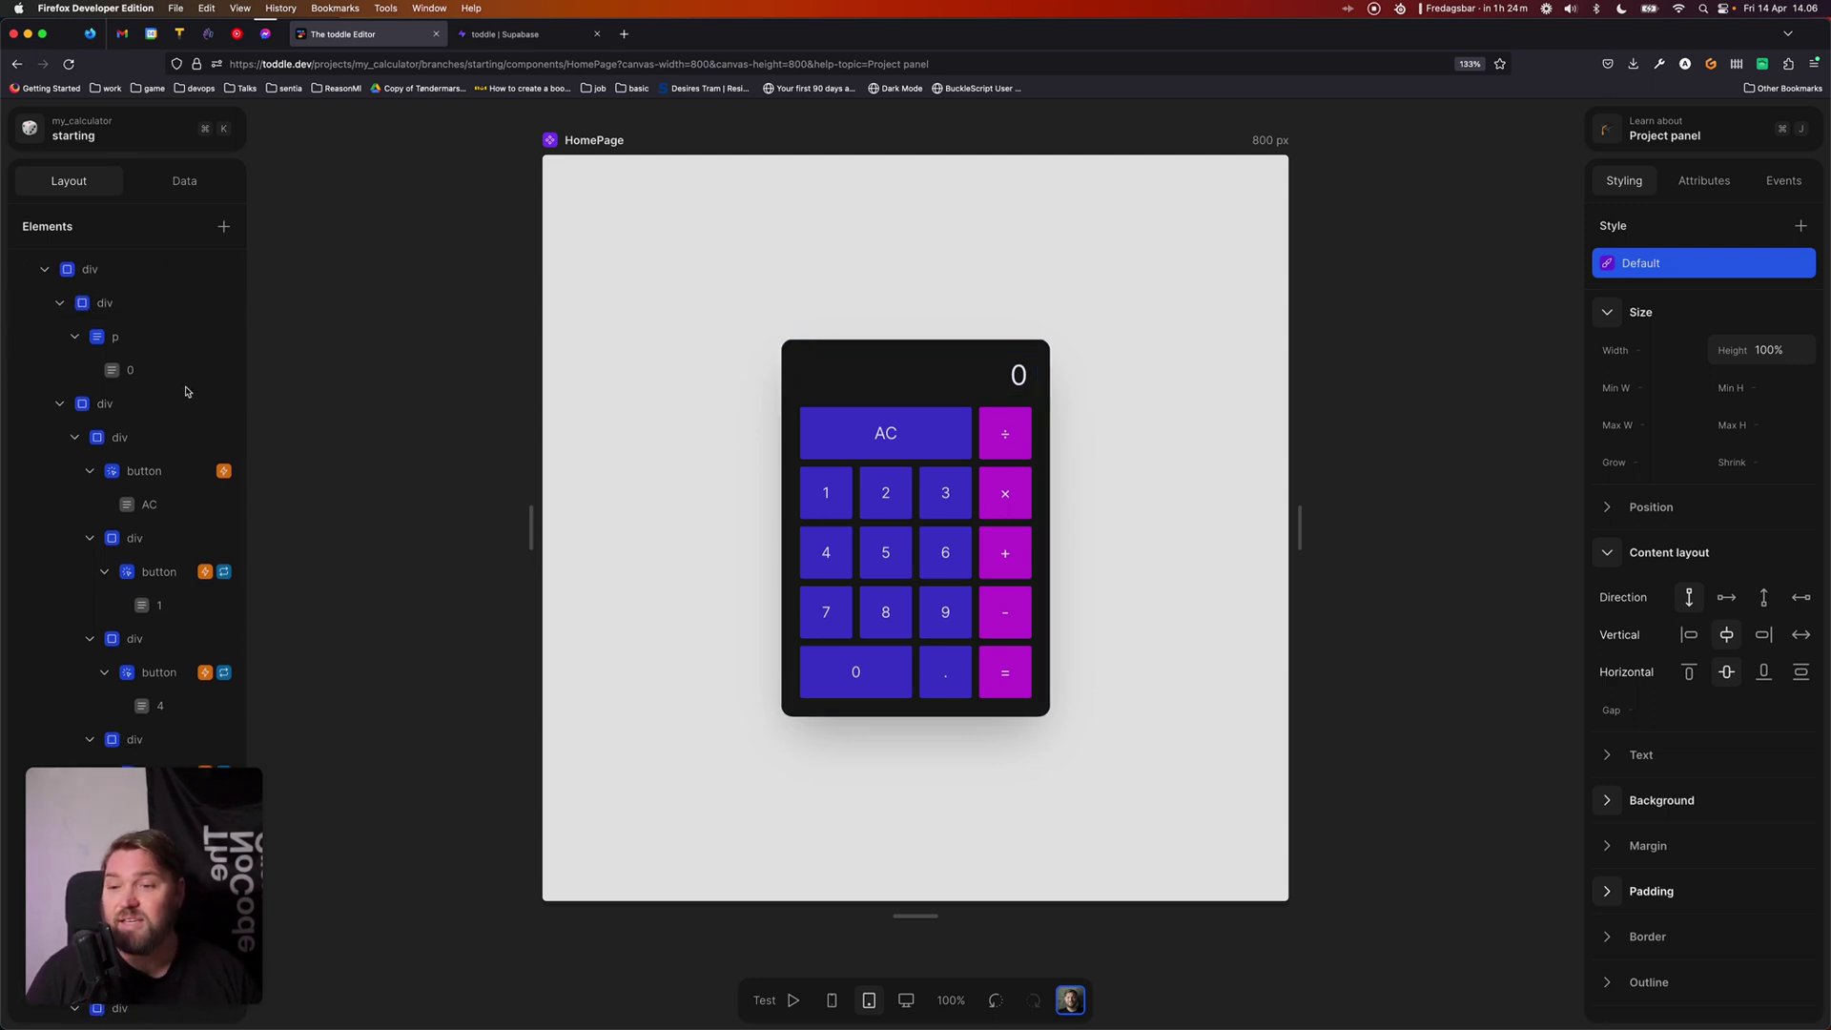
{"action": "scroll", "coordinate": [187, 391], "scroll_direction": "down", "scroll_amount": 3}
{"action": "scroll", "coordinate": [186, 389], "scroll_direction": "up", "scroll_amount": 1}
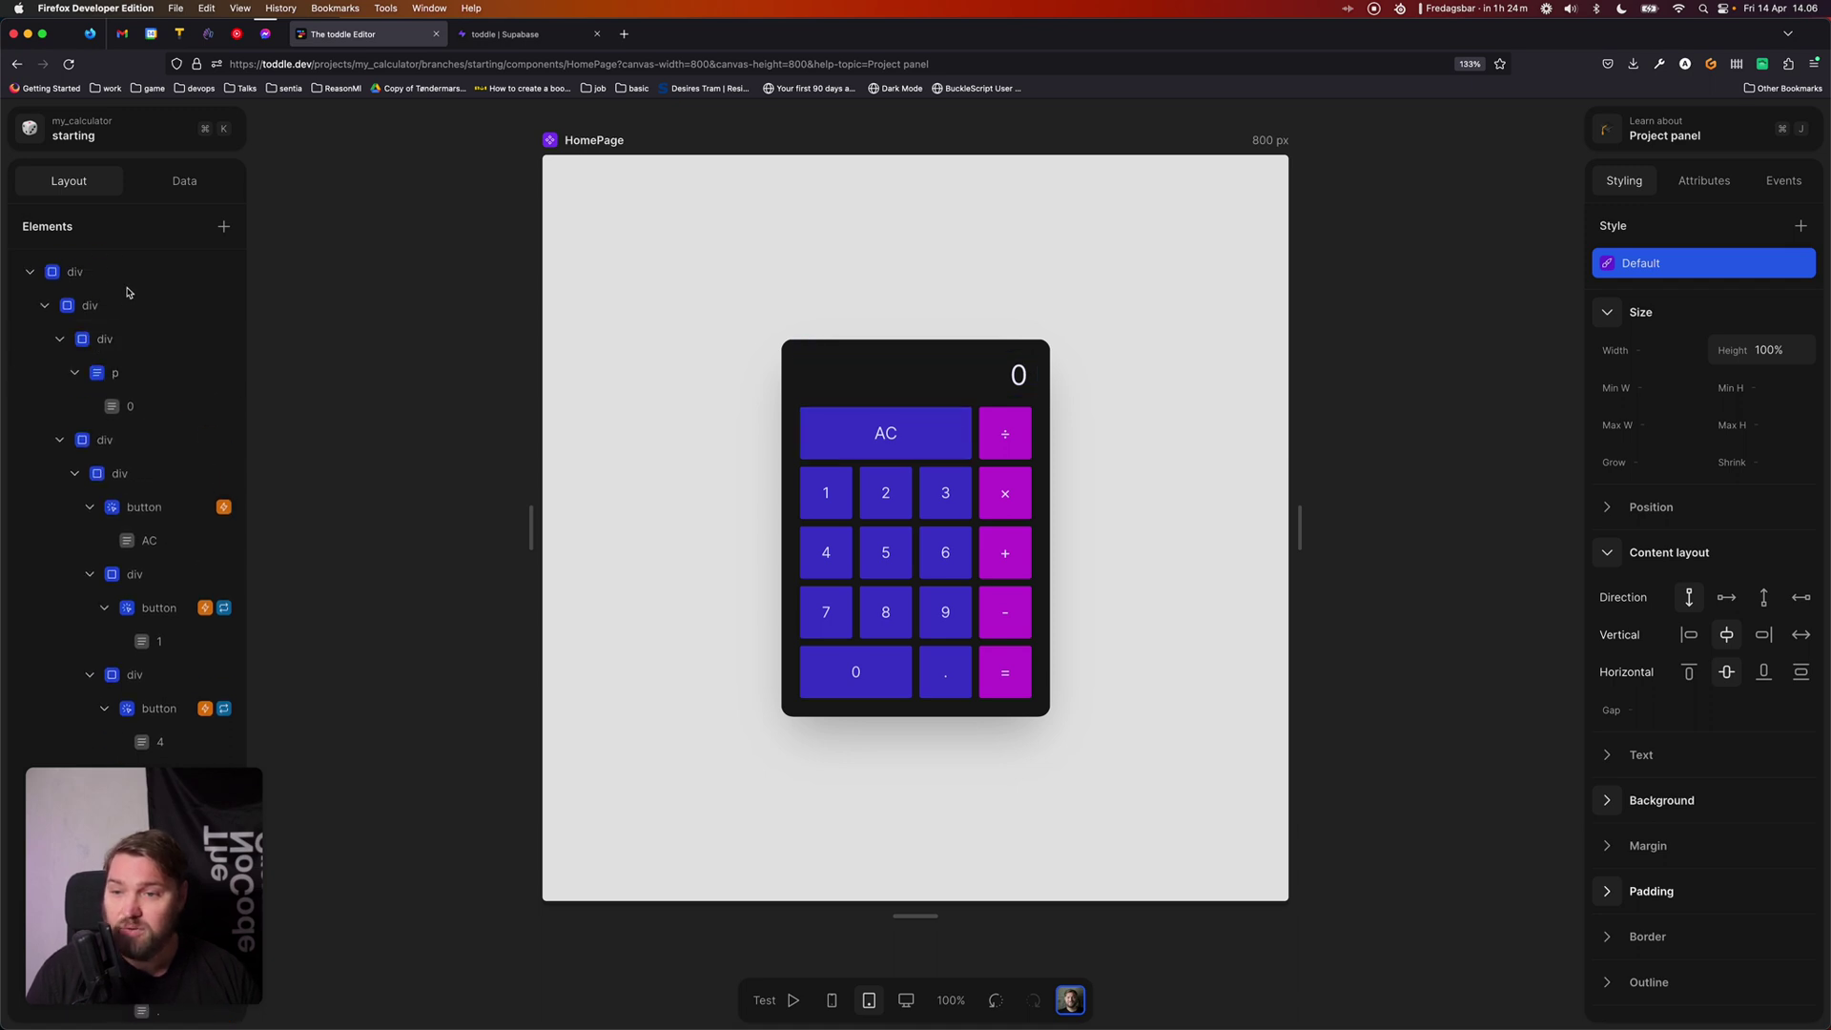
{"action": "key", "text": "Escape"}
{"action": "left_click", "coordinate": [166, 448]}
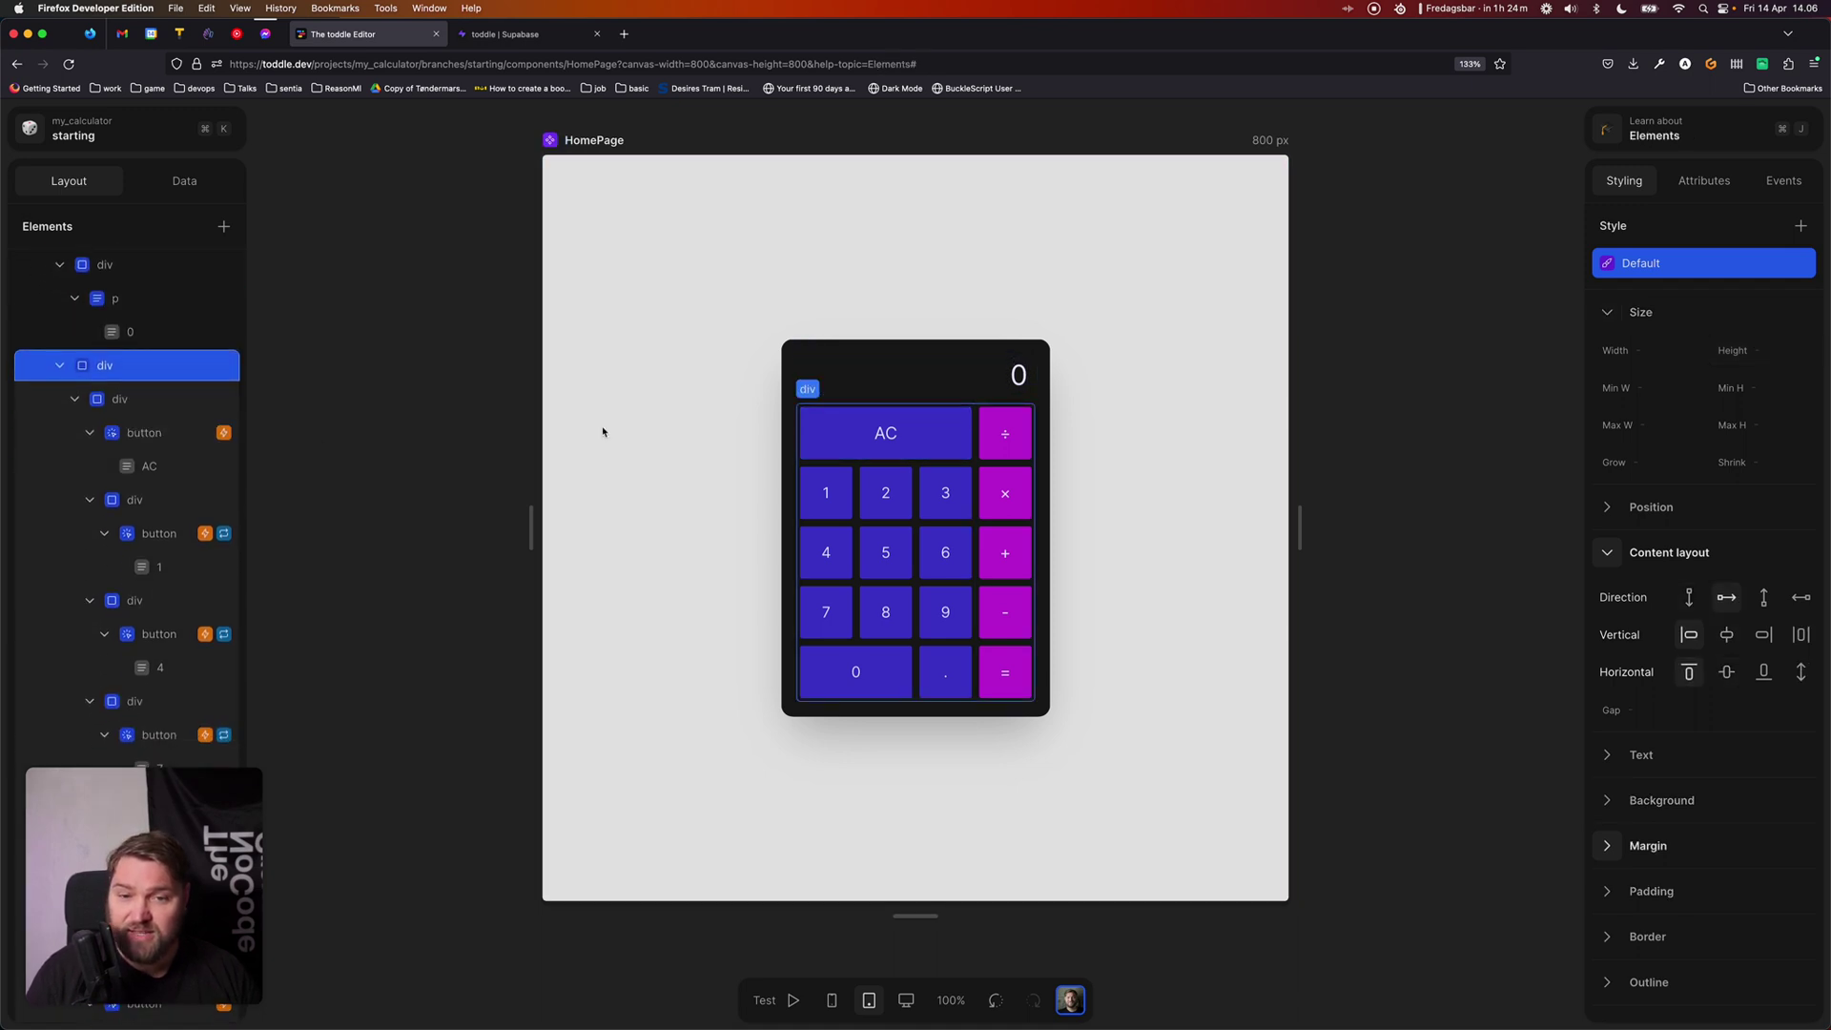
{"action": "left_click", "coordinate": [163, 400]}
- Collapse the 1-2-3 and 4-5-6 button rows, then view the page's variables and formulas
{"action": "scroll", "coordinate": [162, 444], "scroll_direction": "down", "scroll_amount": 1}
{"action": "left_click", "coordinate": [135, 406]}
{"action": "left_click", "coordinate": [90, 407]}
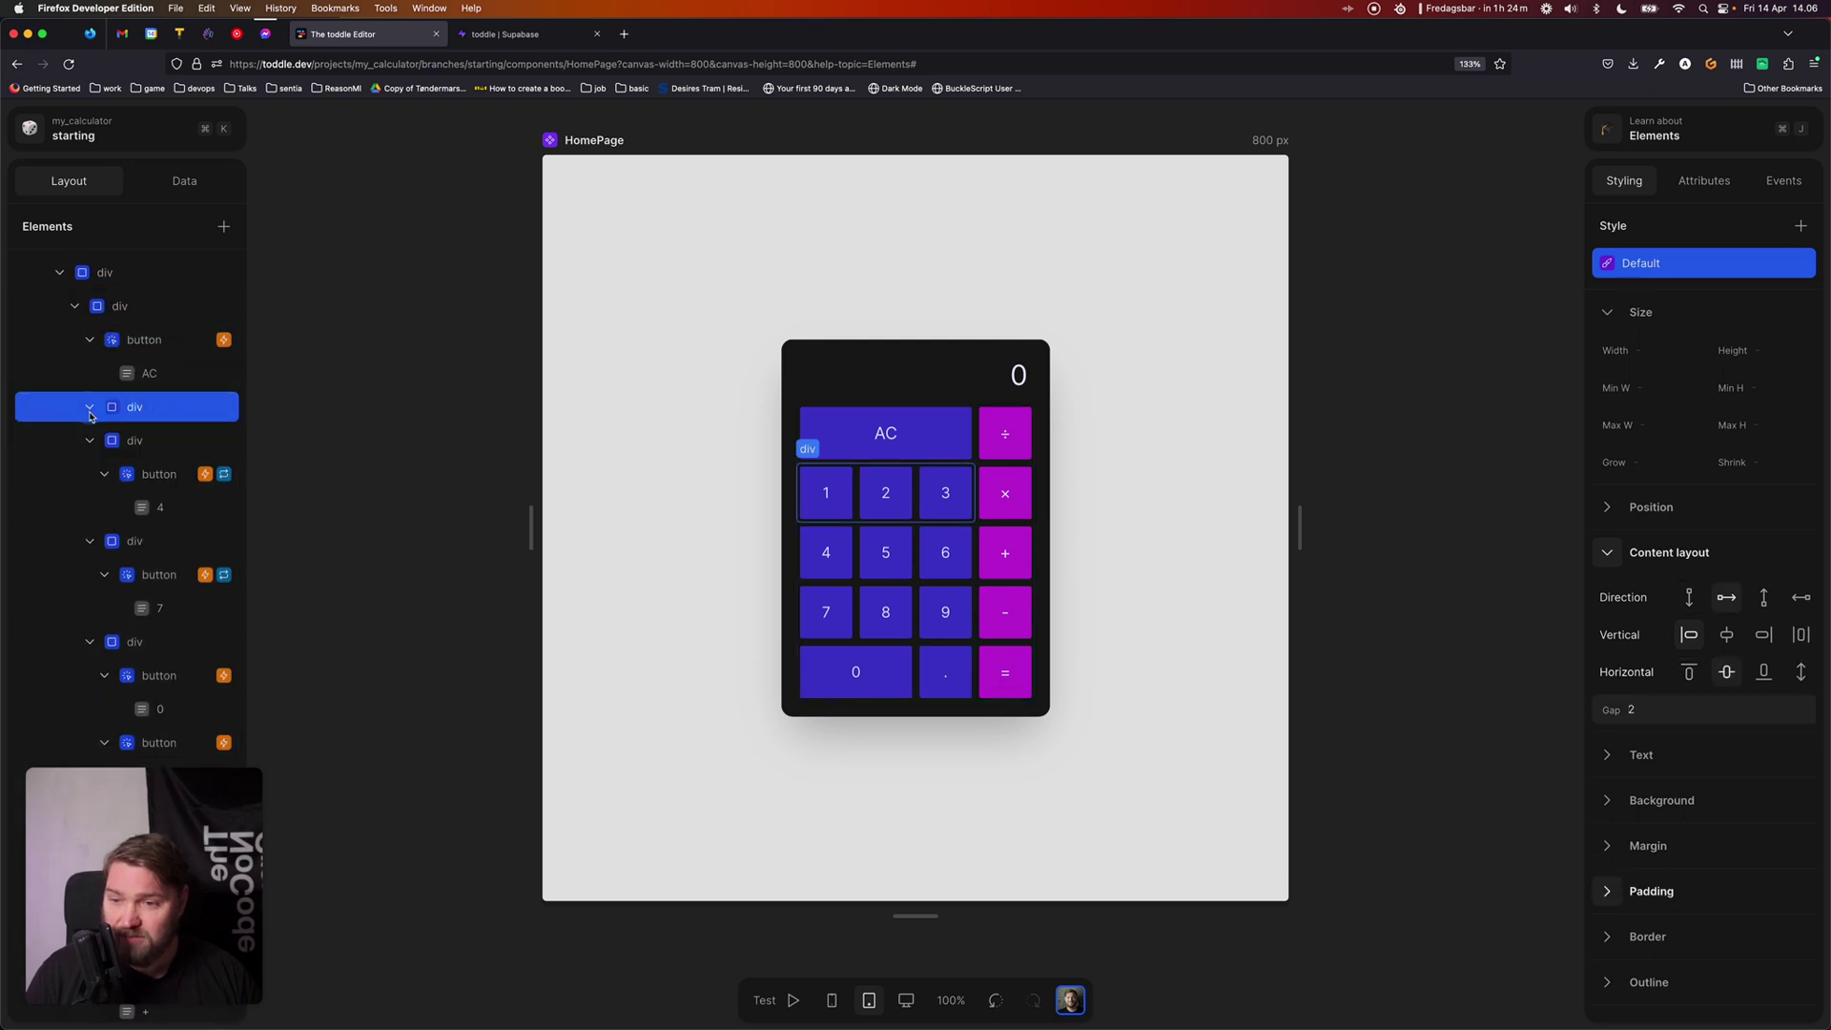
{"action": "left_click", "coordinate": [89, 439]}
{"action": "scroll", "coordinate": [202, 430], "scroll_direction": "down", "scroll_amount": 1}
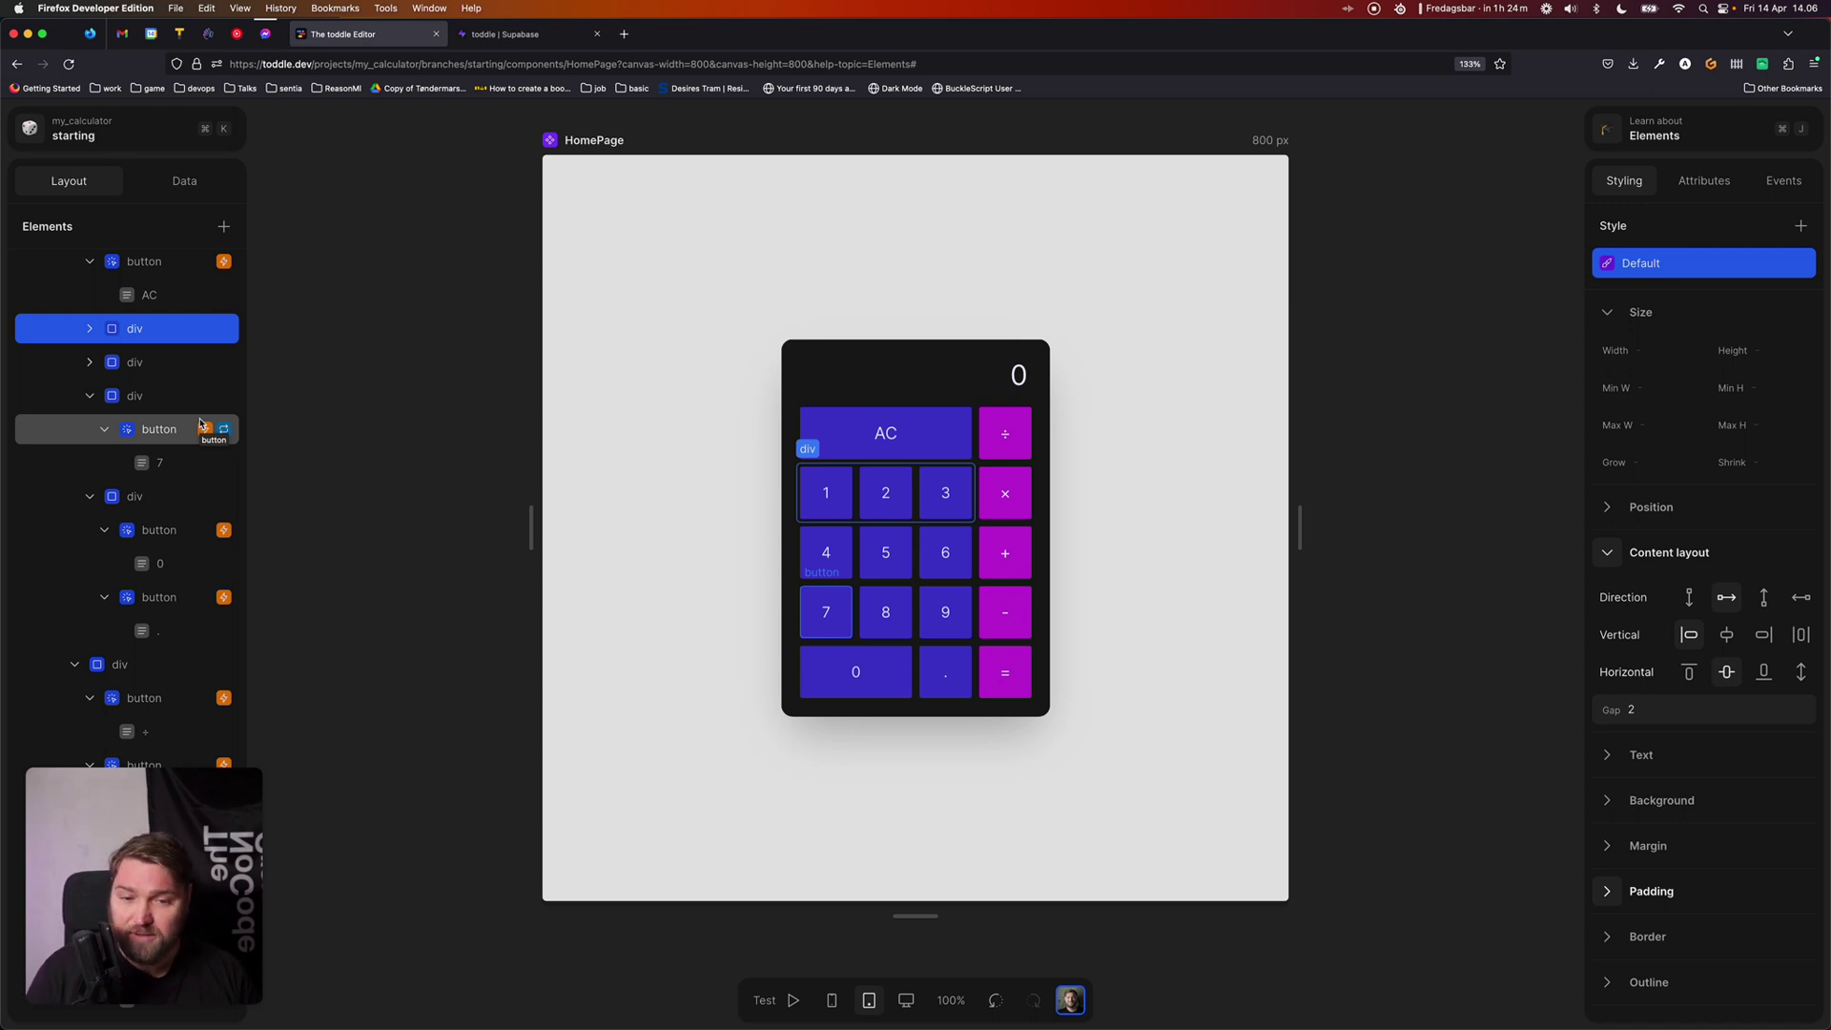
{"action": "left_click", "coordinate": [183, 182]}
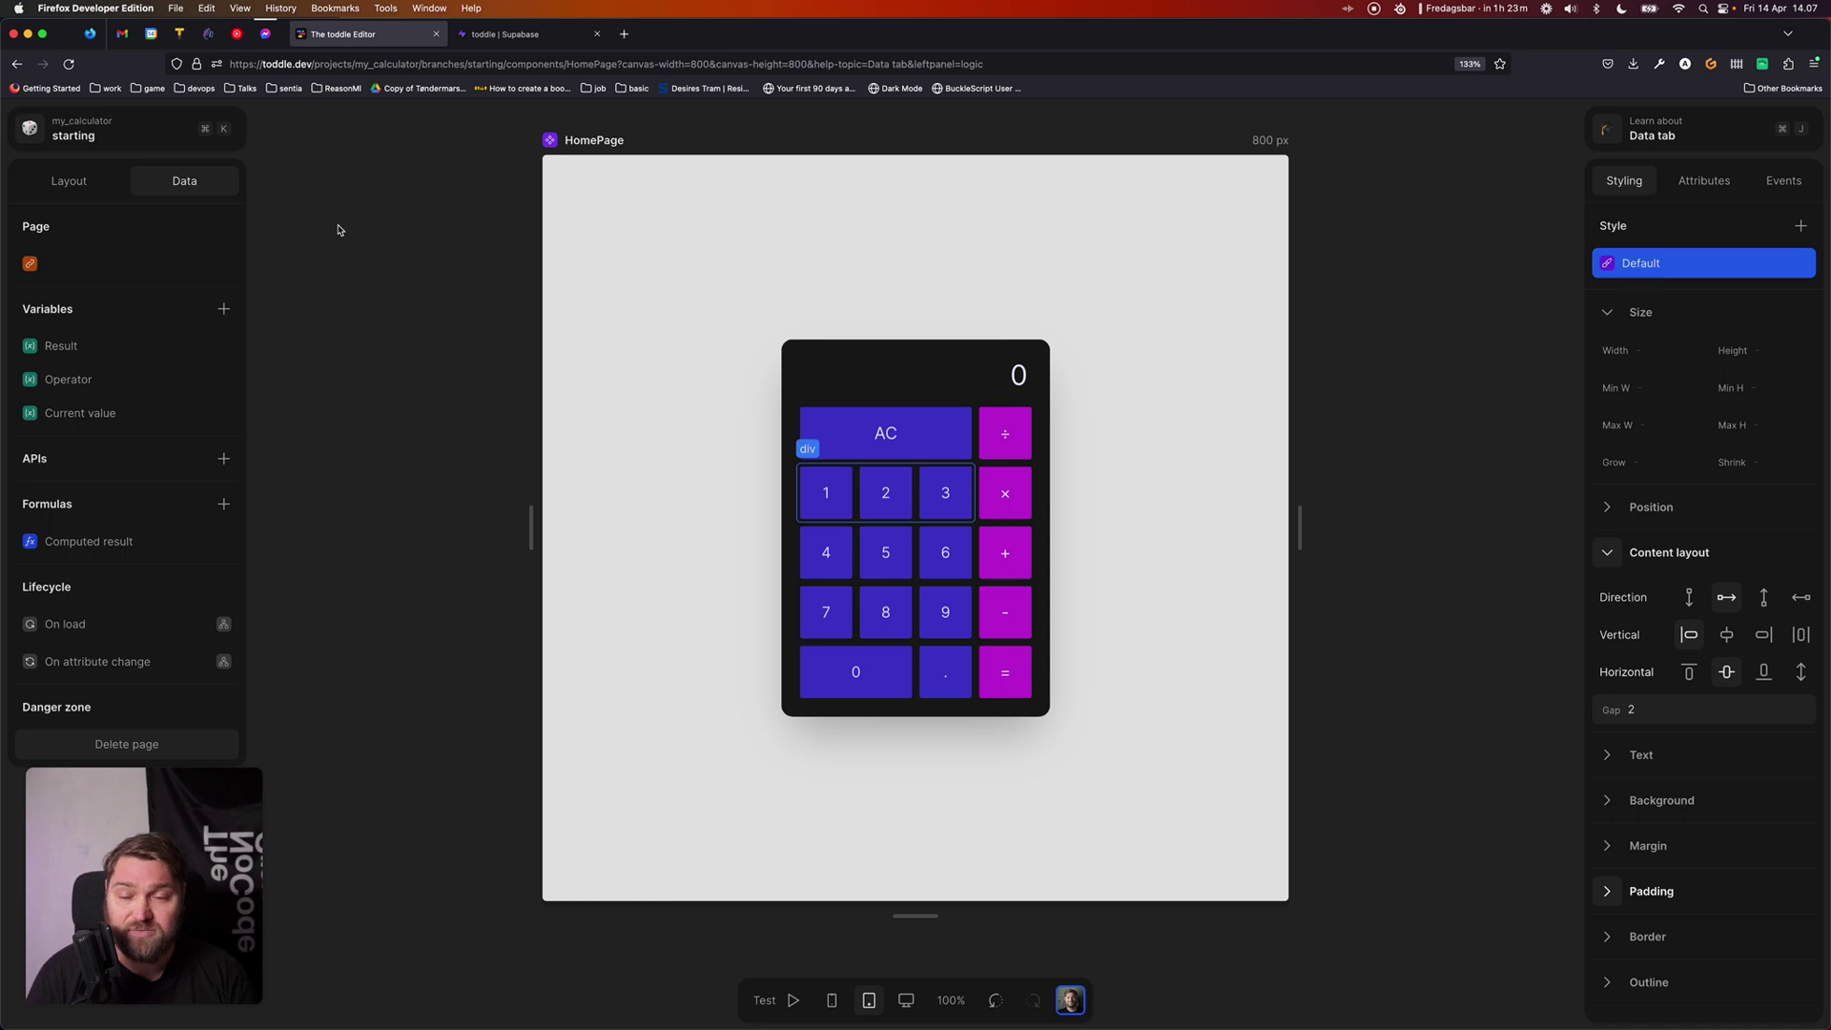
{"action": "key", "text": "l"}
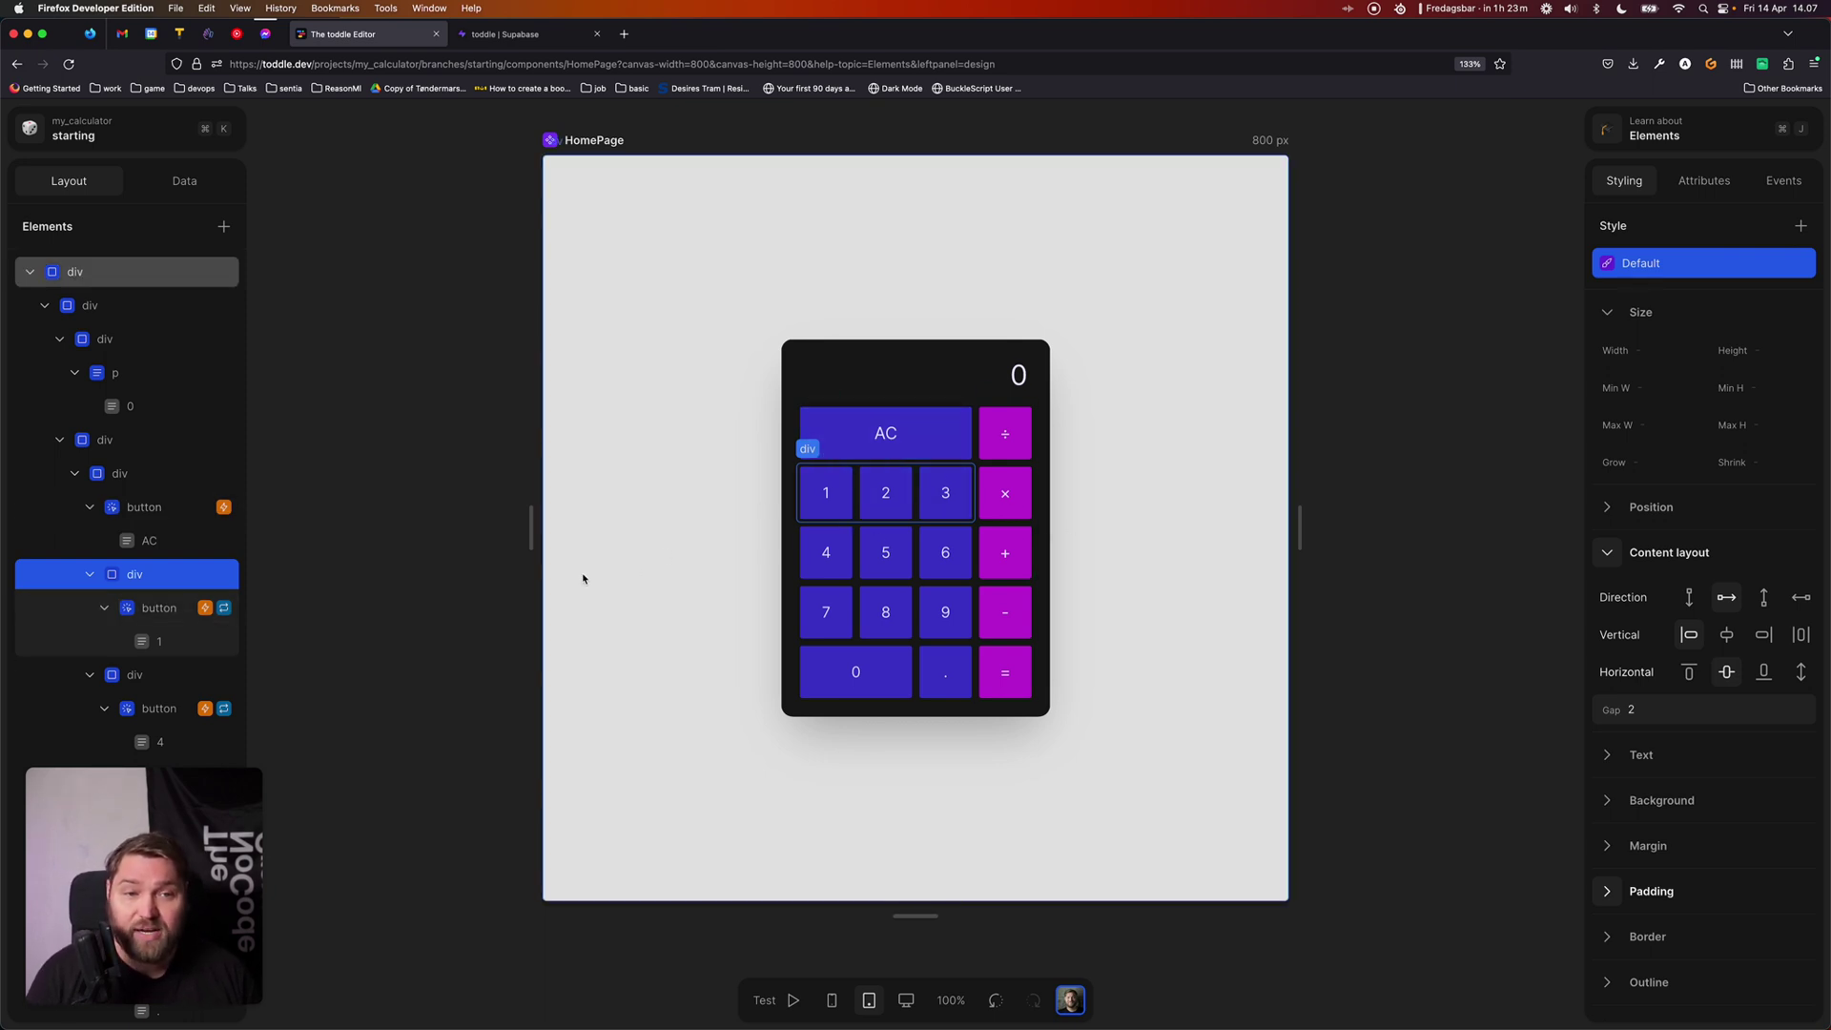
- Resize the canvas to 795 px, then select the AC button and the 4-5-6 row
{"action": "mouse_move", "coordinate": [530, 527]}
{"action": "left_mouse_down"}
{"action": "mouse_move", "coordinate": [703, 515]}
{"action": "mouse_move", "coordinate": [641, 498]}
{"action": "mouse_move", "coordinate": [759, 490]}
{"action": "mouse_move", "coordinate": [536, 493]}
{"action": "left_mouse_up"}
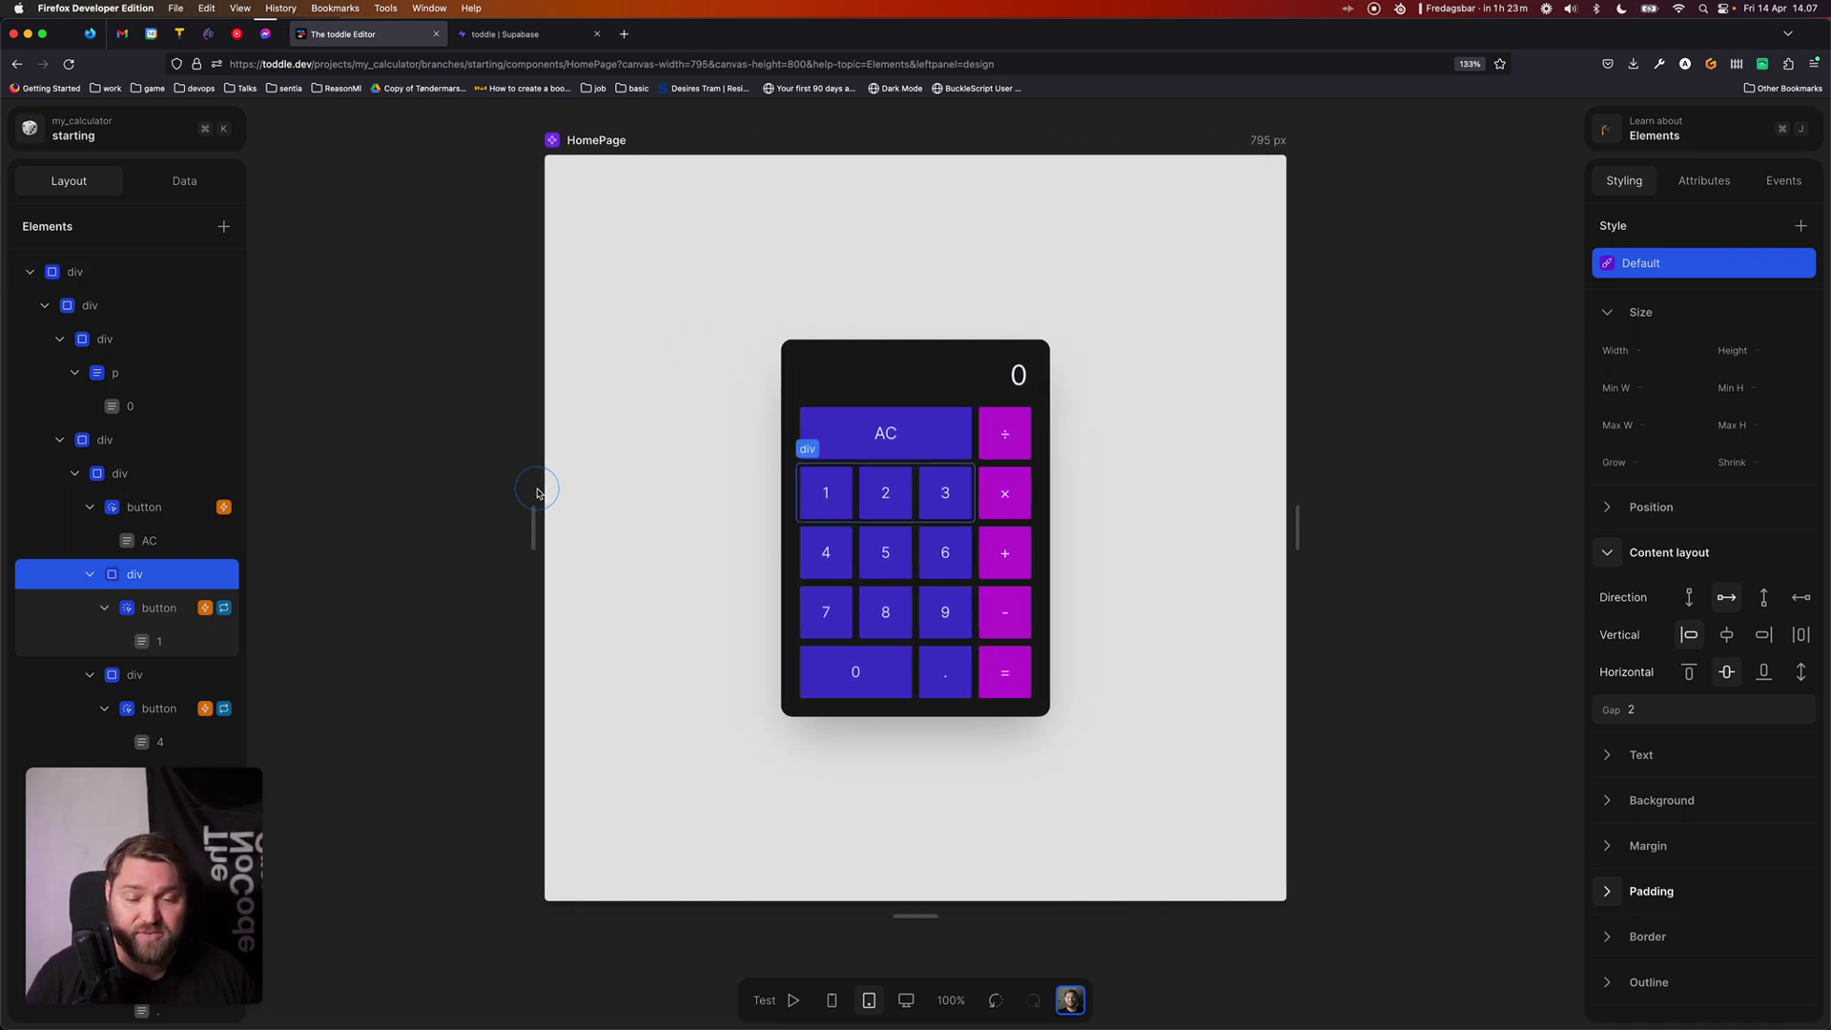
{"action": "left_click", "coordinate": [898, 430]}
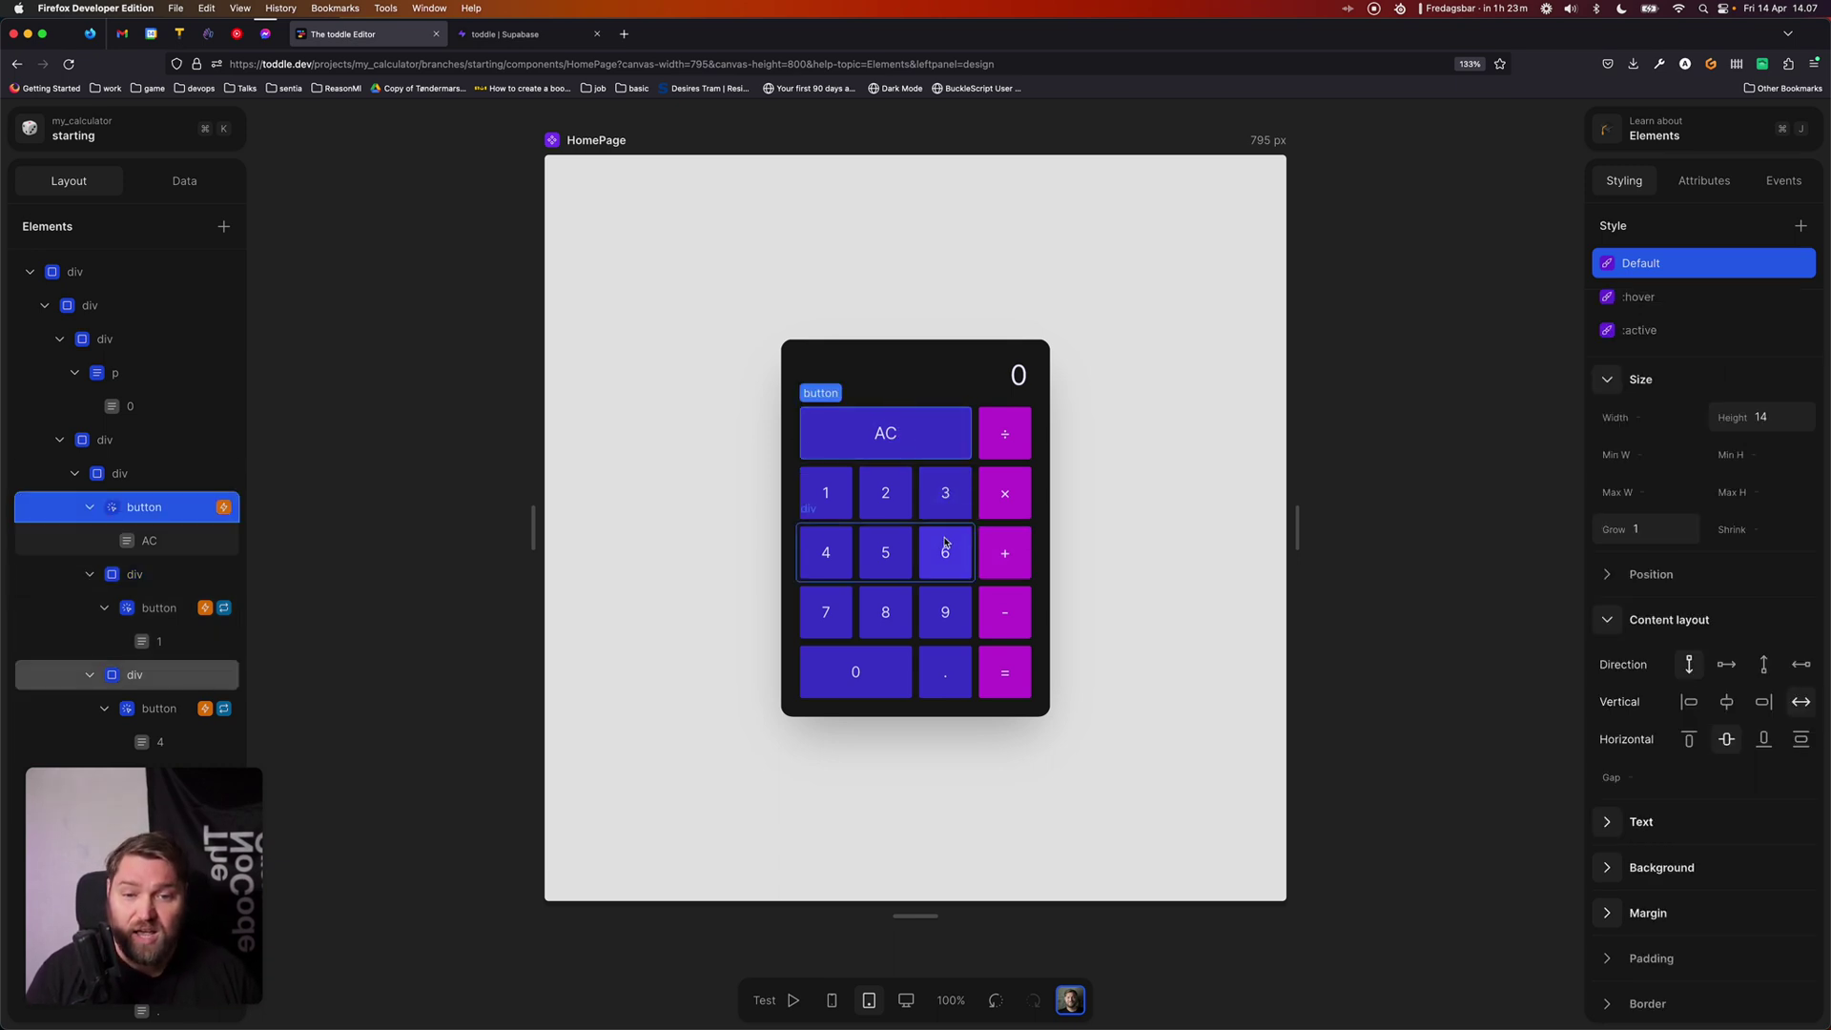
{"action": "left_click", "coordinate": [911, 566]}
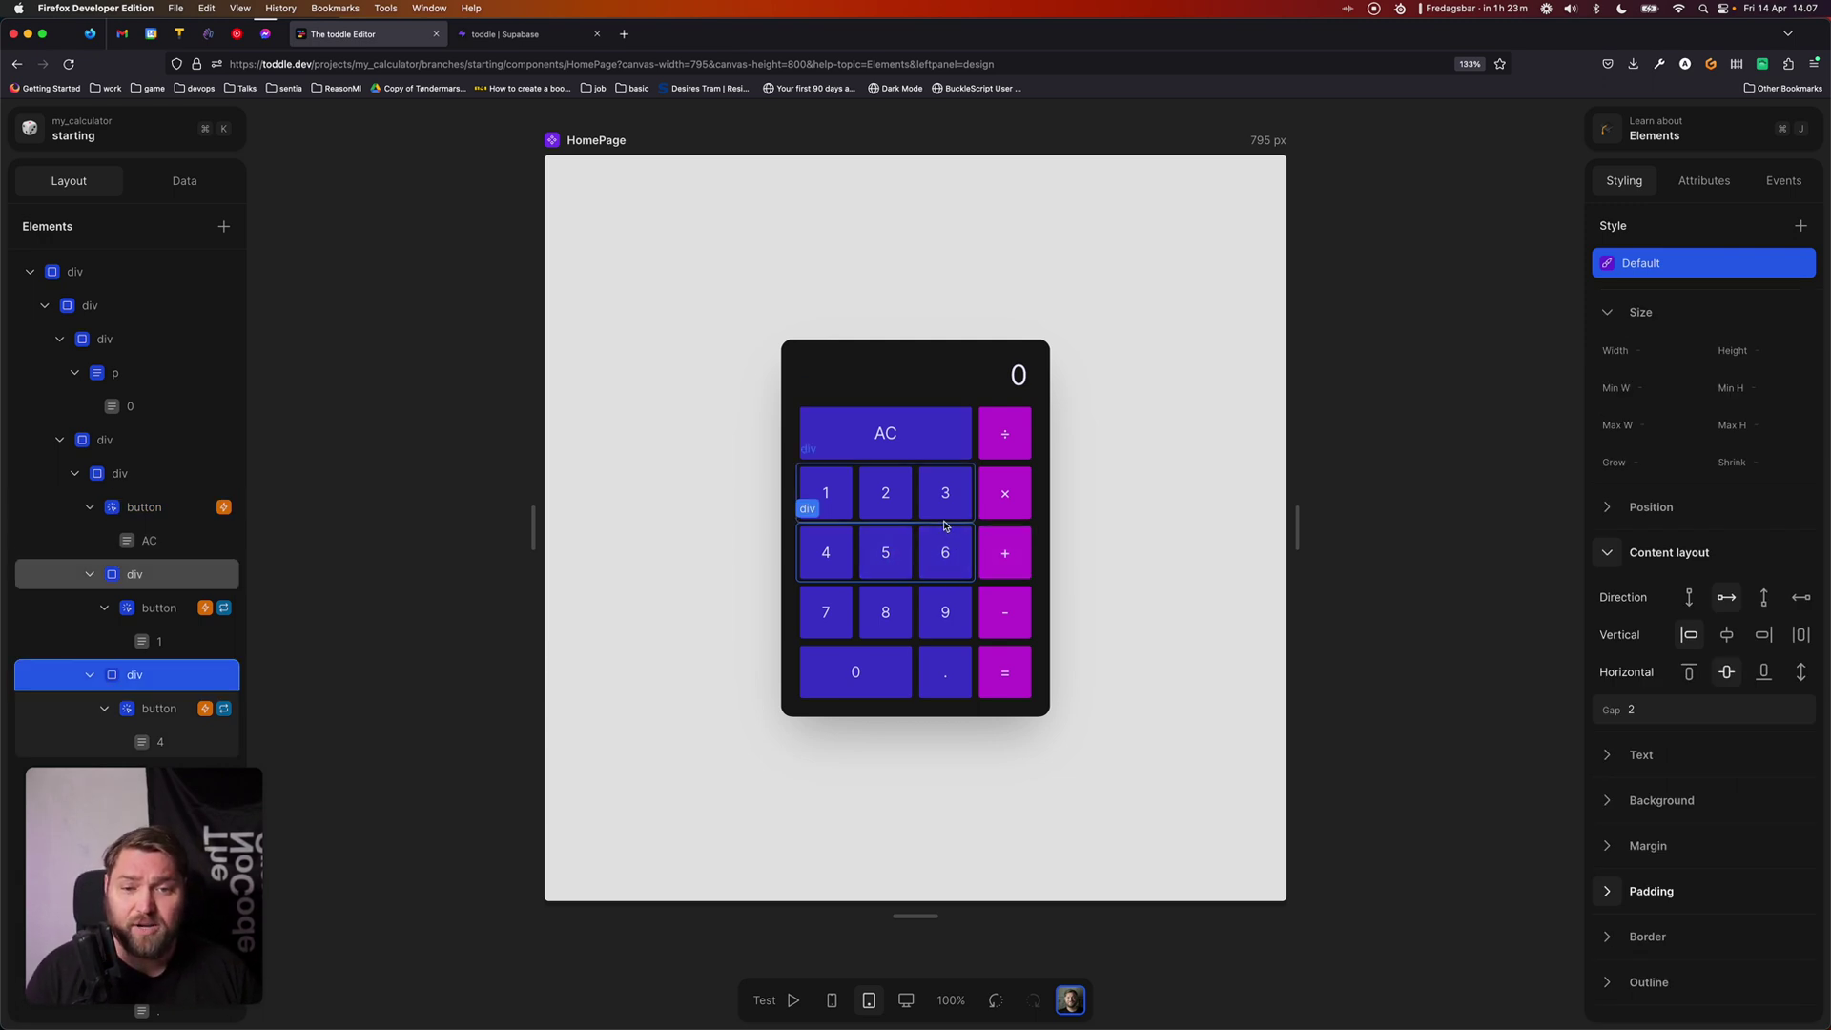
- Select the AC button to show height 14 and grow 1, then reset zoom to 100%
{"action": "scroll", "coordinate": [880, 439], "scroll_direction": "down", "scroll_amount": 5}
{"action": "scroll", "coordinate": [880, 439], "scroll_direction": "up", "scroll_amount": 5}
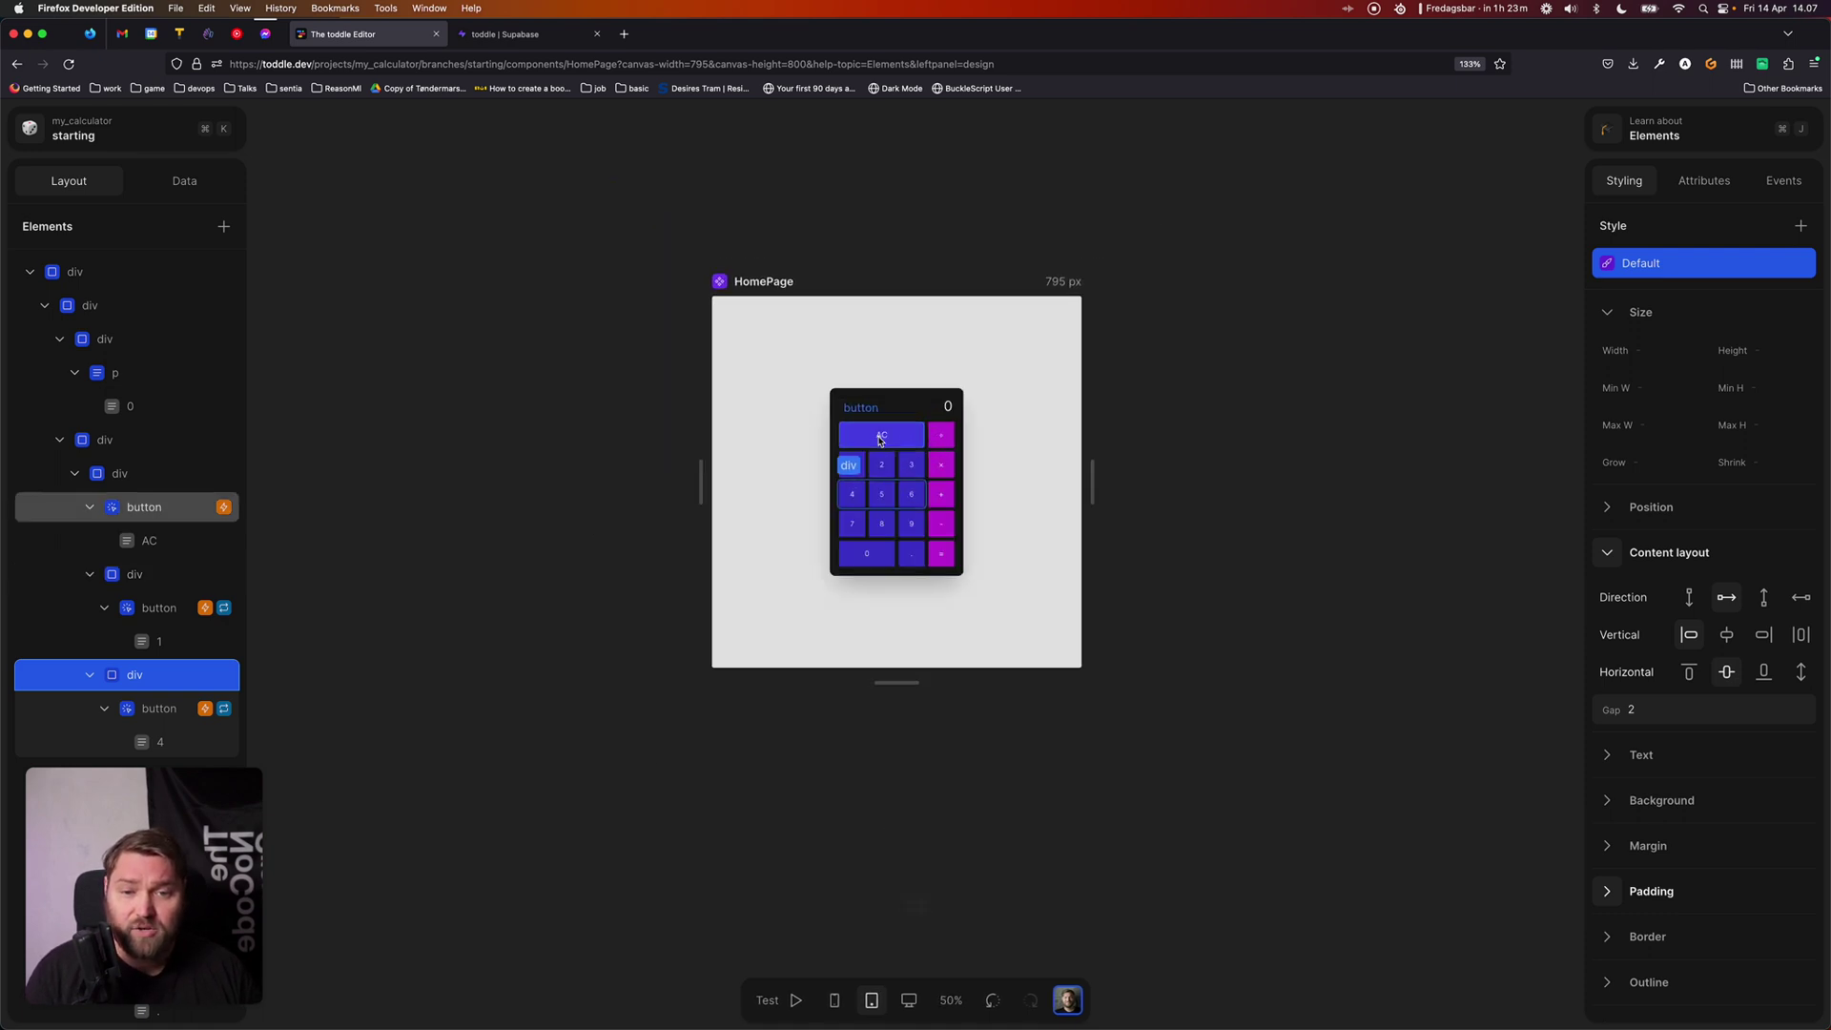
{"action": "scroll", "coordinate": [880, 439], "scroll_direction": "up", "scroll_amount": 10}
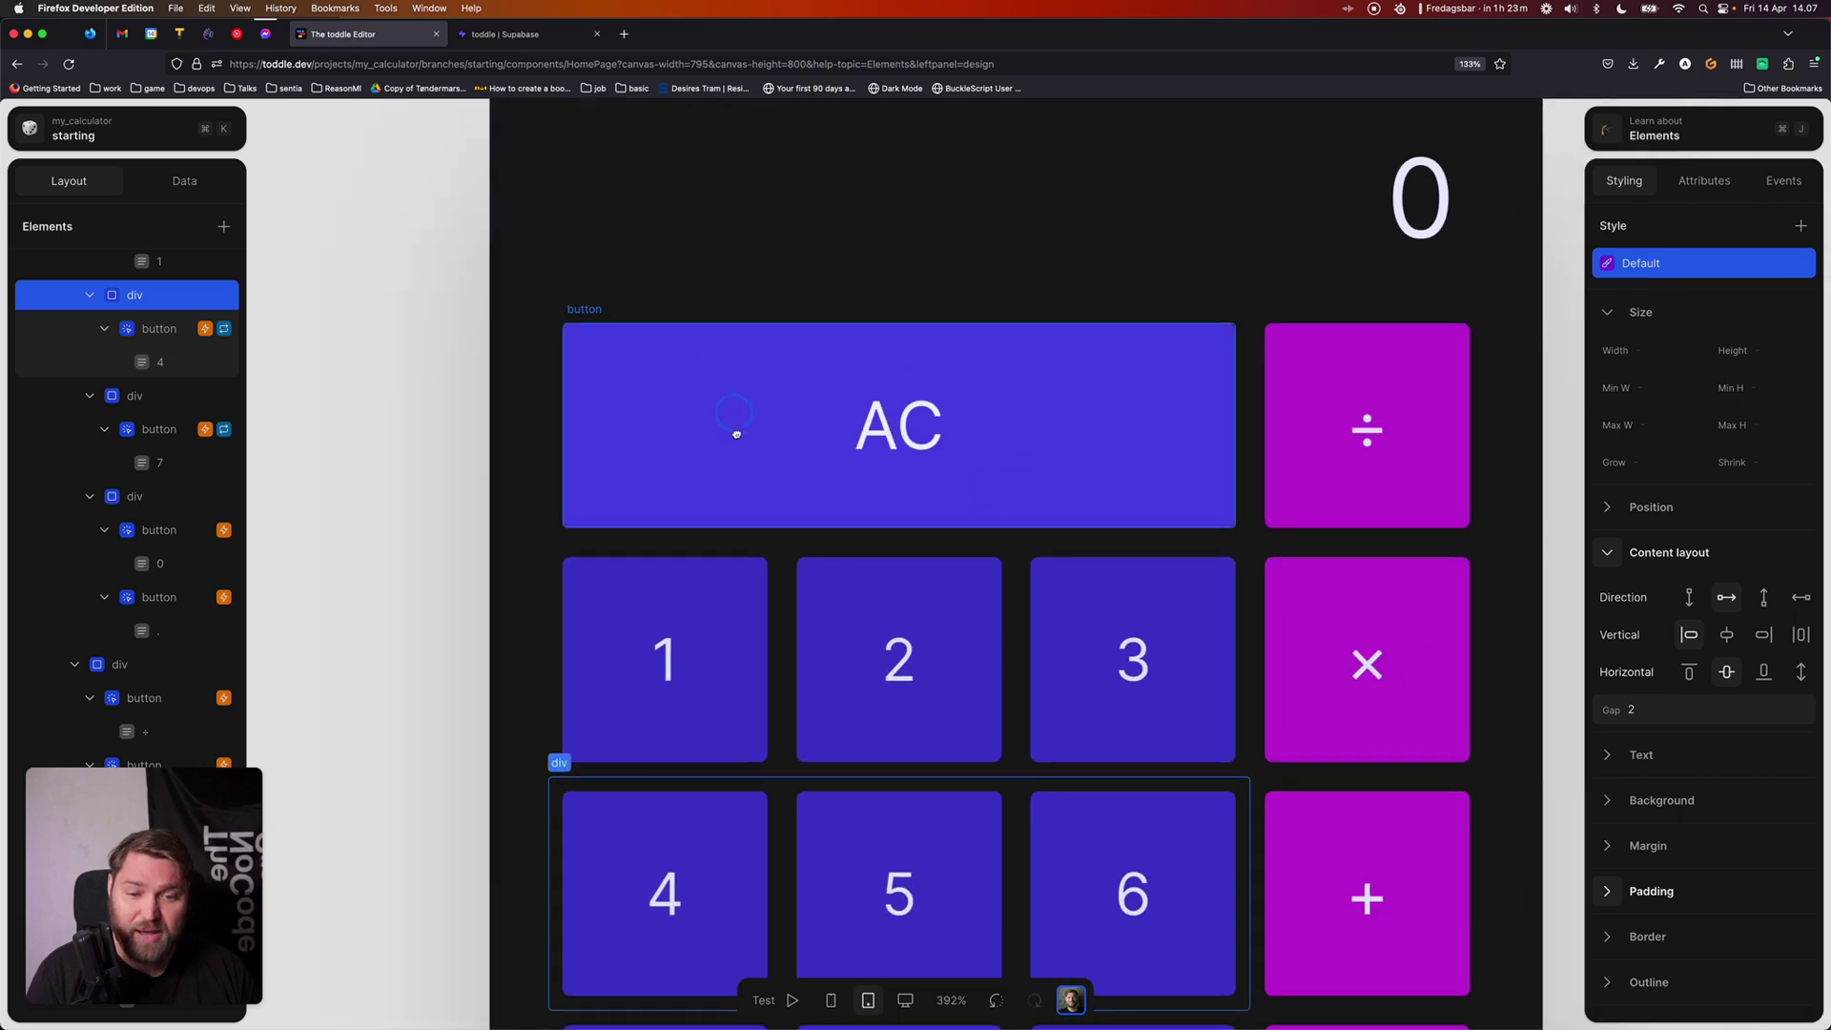
{"action": "left_click", "coordinate": [633, 397]}
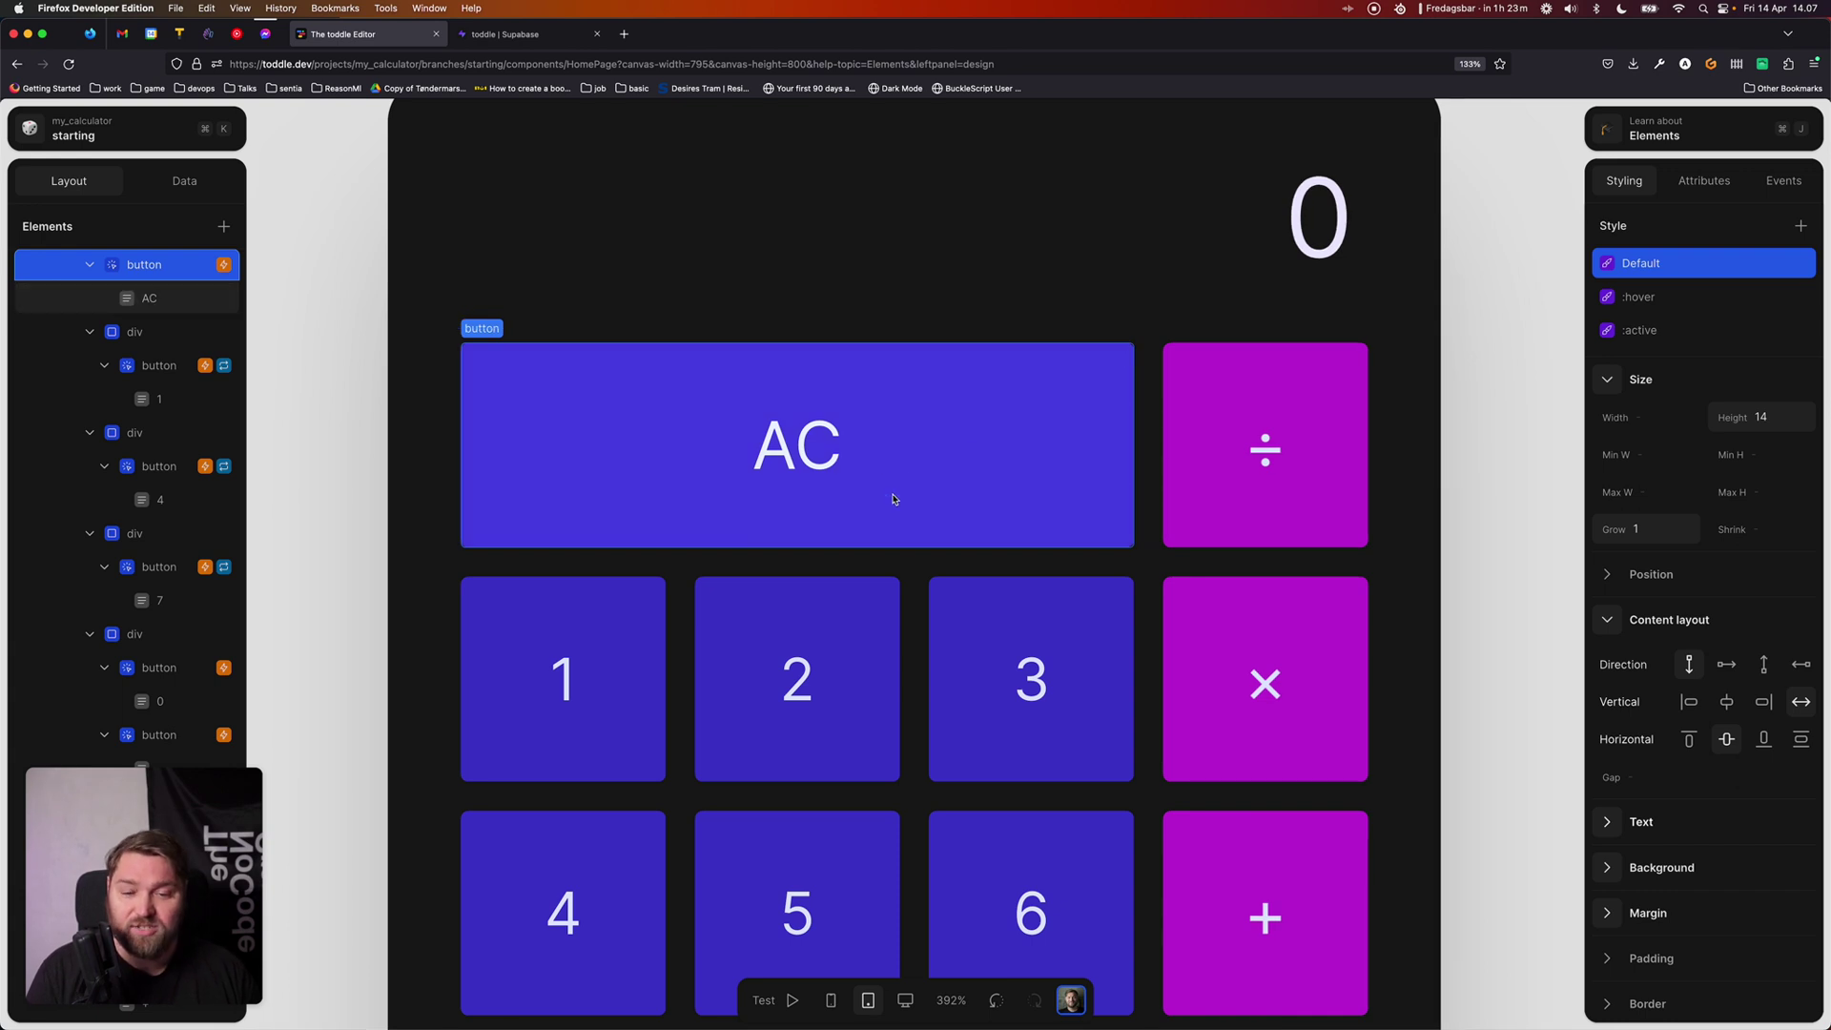
{"action": "left_click", "coordinate": [950, 999]}
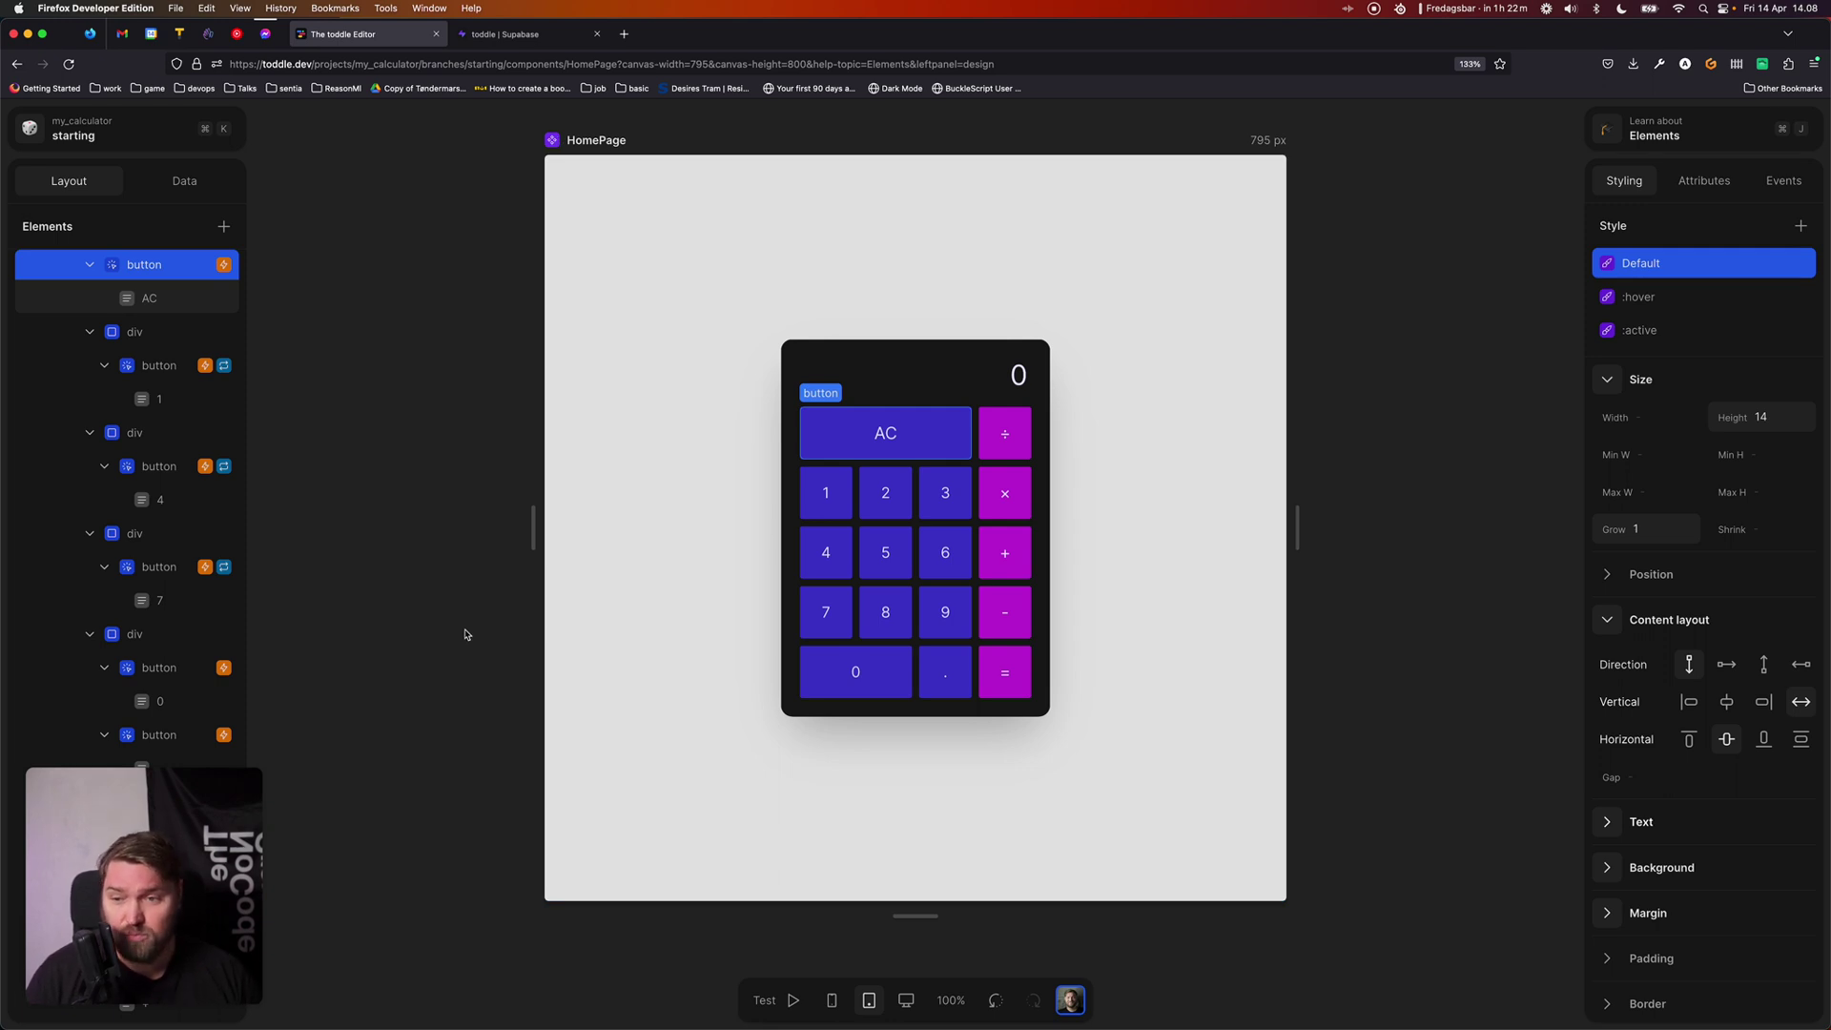
- In test mode, enter 12 + 6 = to get 18, then return to design mode
{"action": "left_click", "coordinate": [839, 495]}
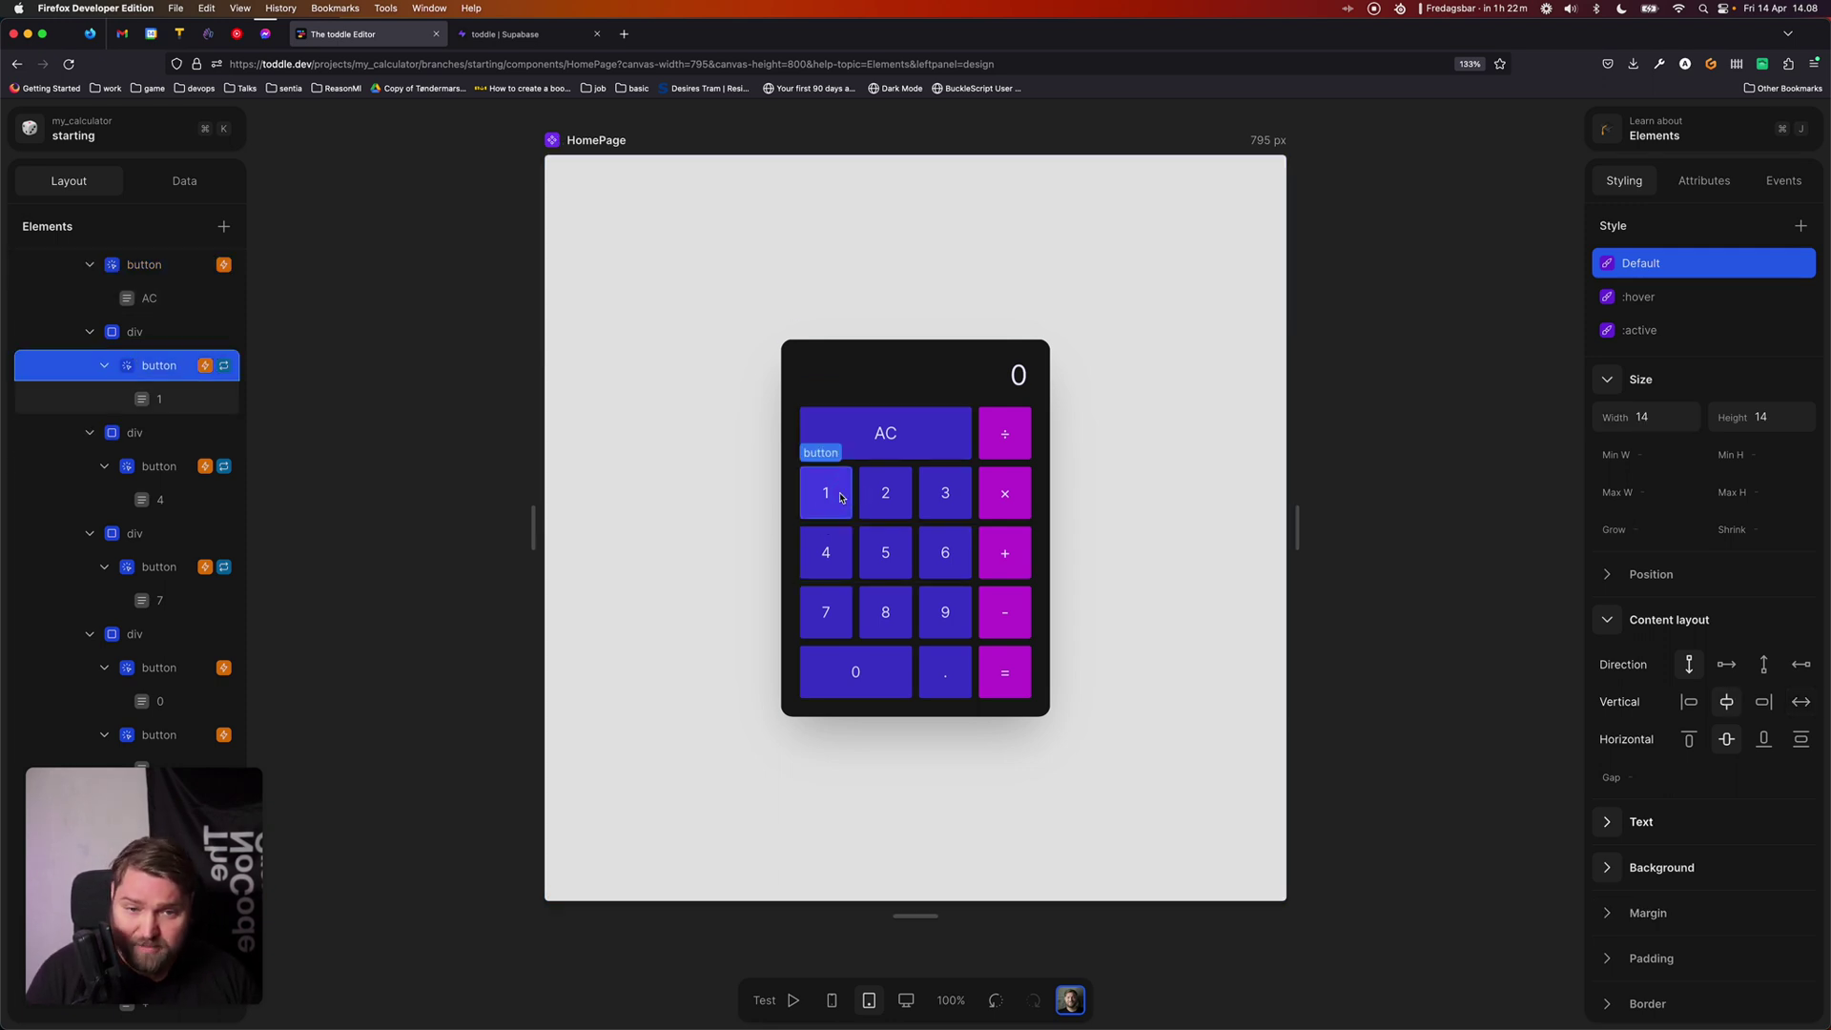
{"action": "left_click", "coordinate": [774, 1000]}
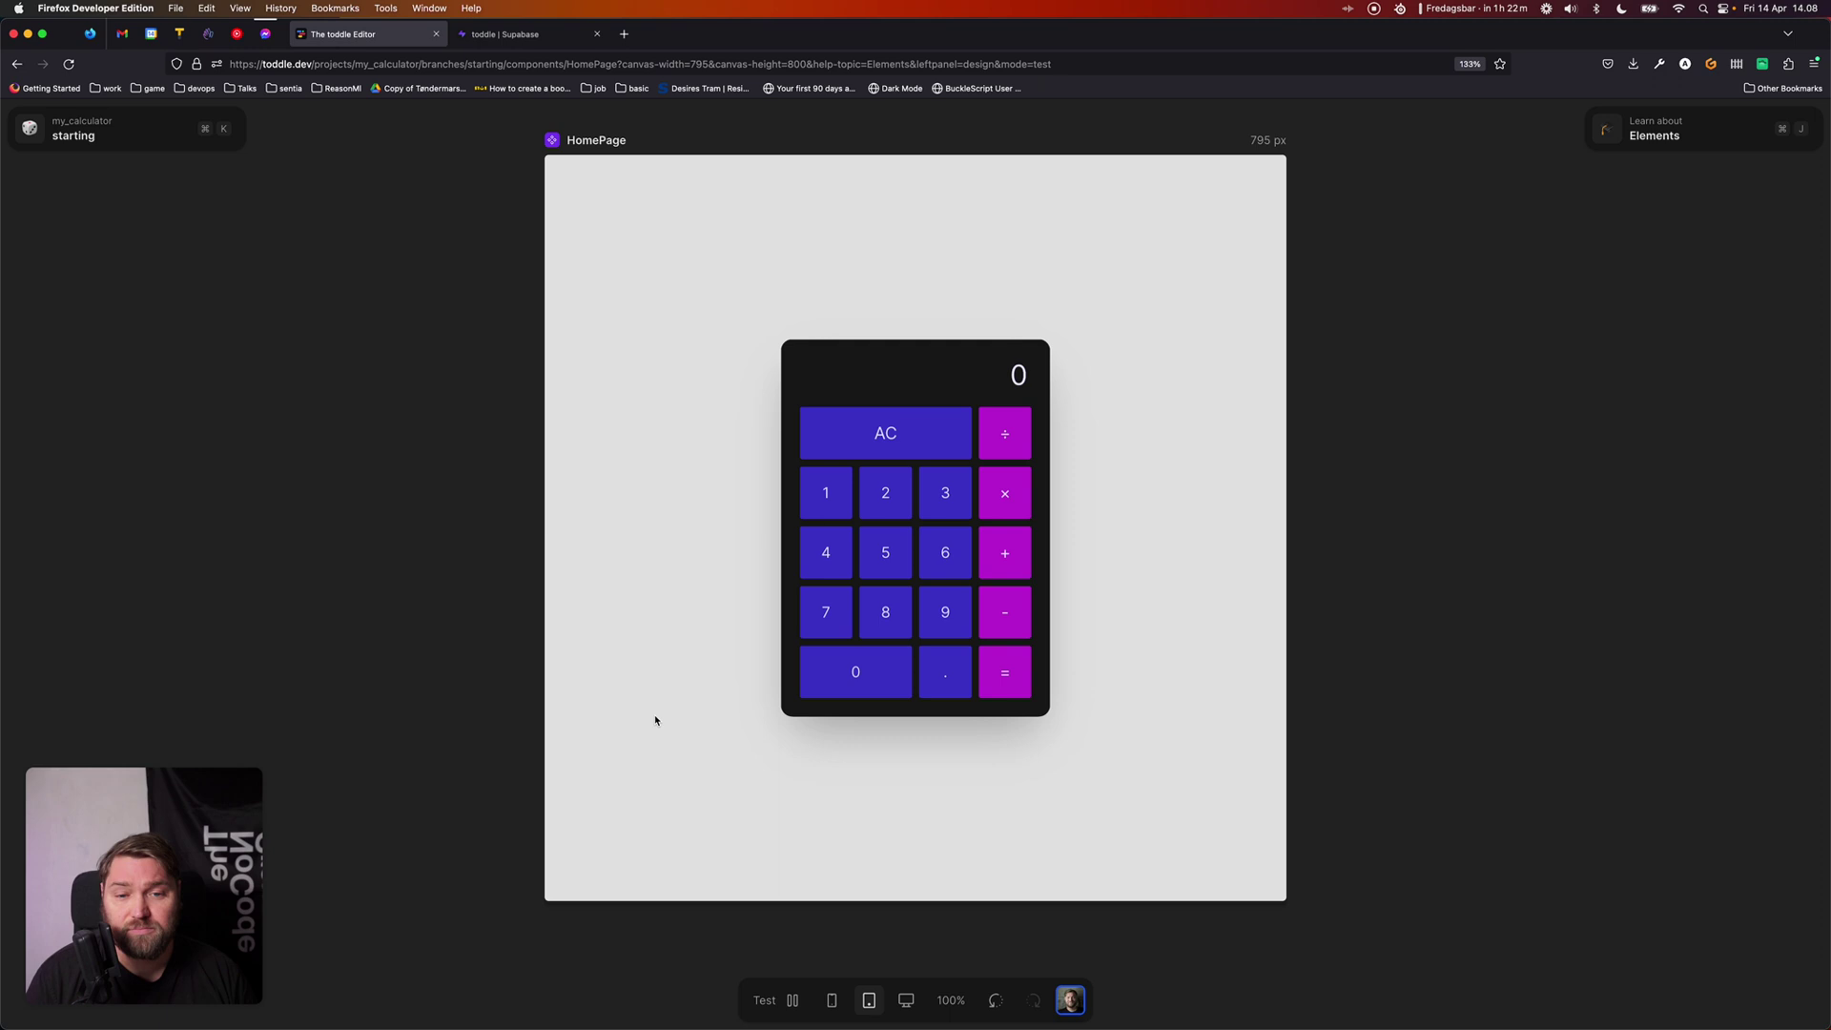
{"action": "left_click", "coordinate": [815, 501]}
{"action": "left_click", "coordinate": [892, 500]}
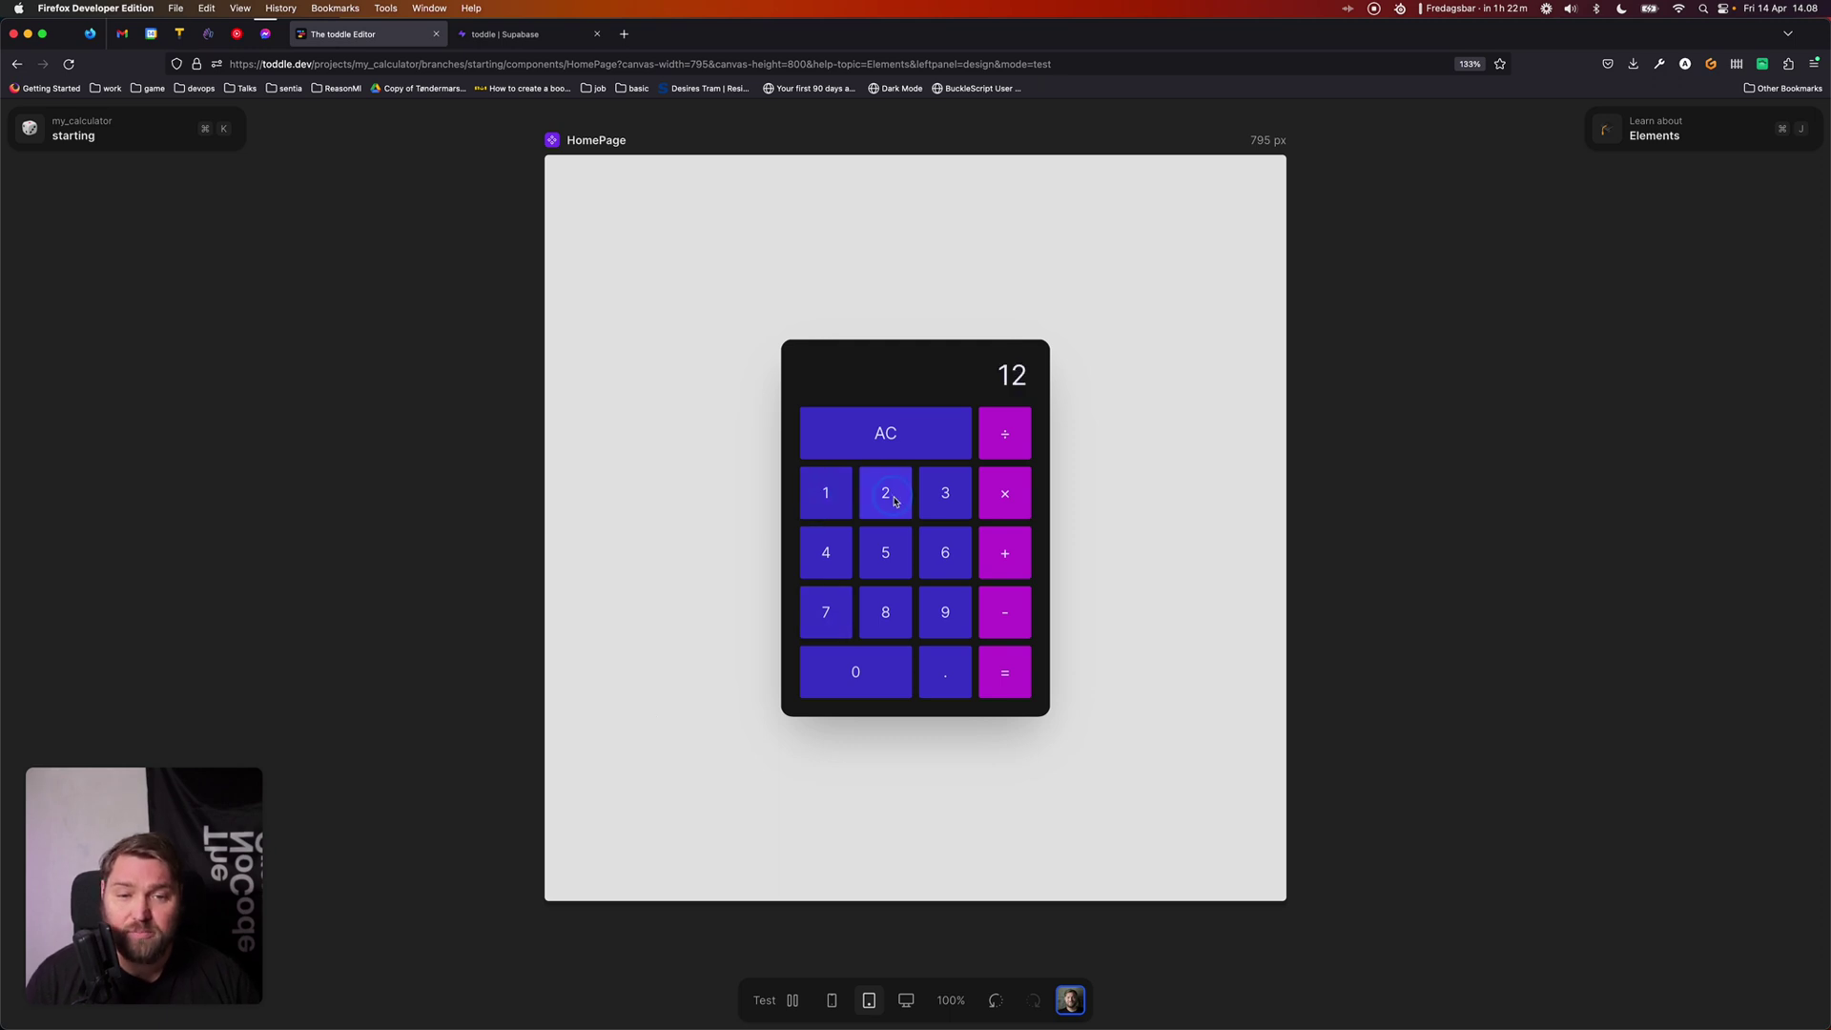
{"action": "left_click", "coordinate": [1013, 565]}
{"action": "left_click", "coordinate": [944, 553]}
{"action": "left_click", "coordinate": [1001, 672]}
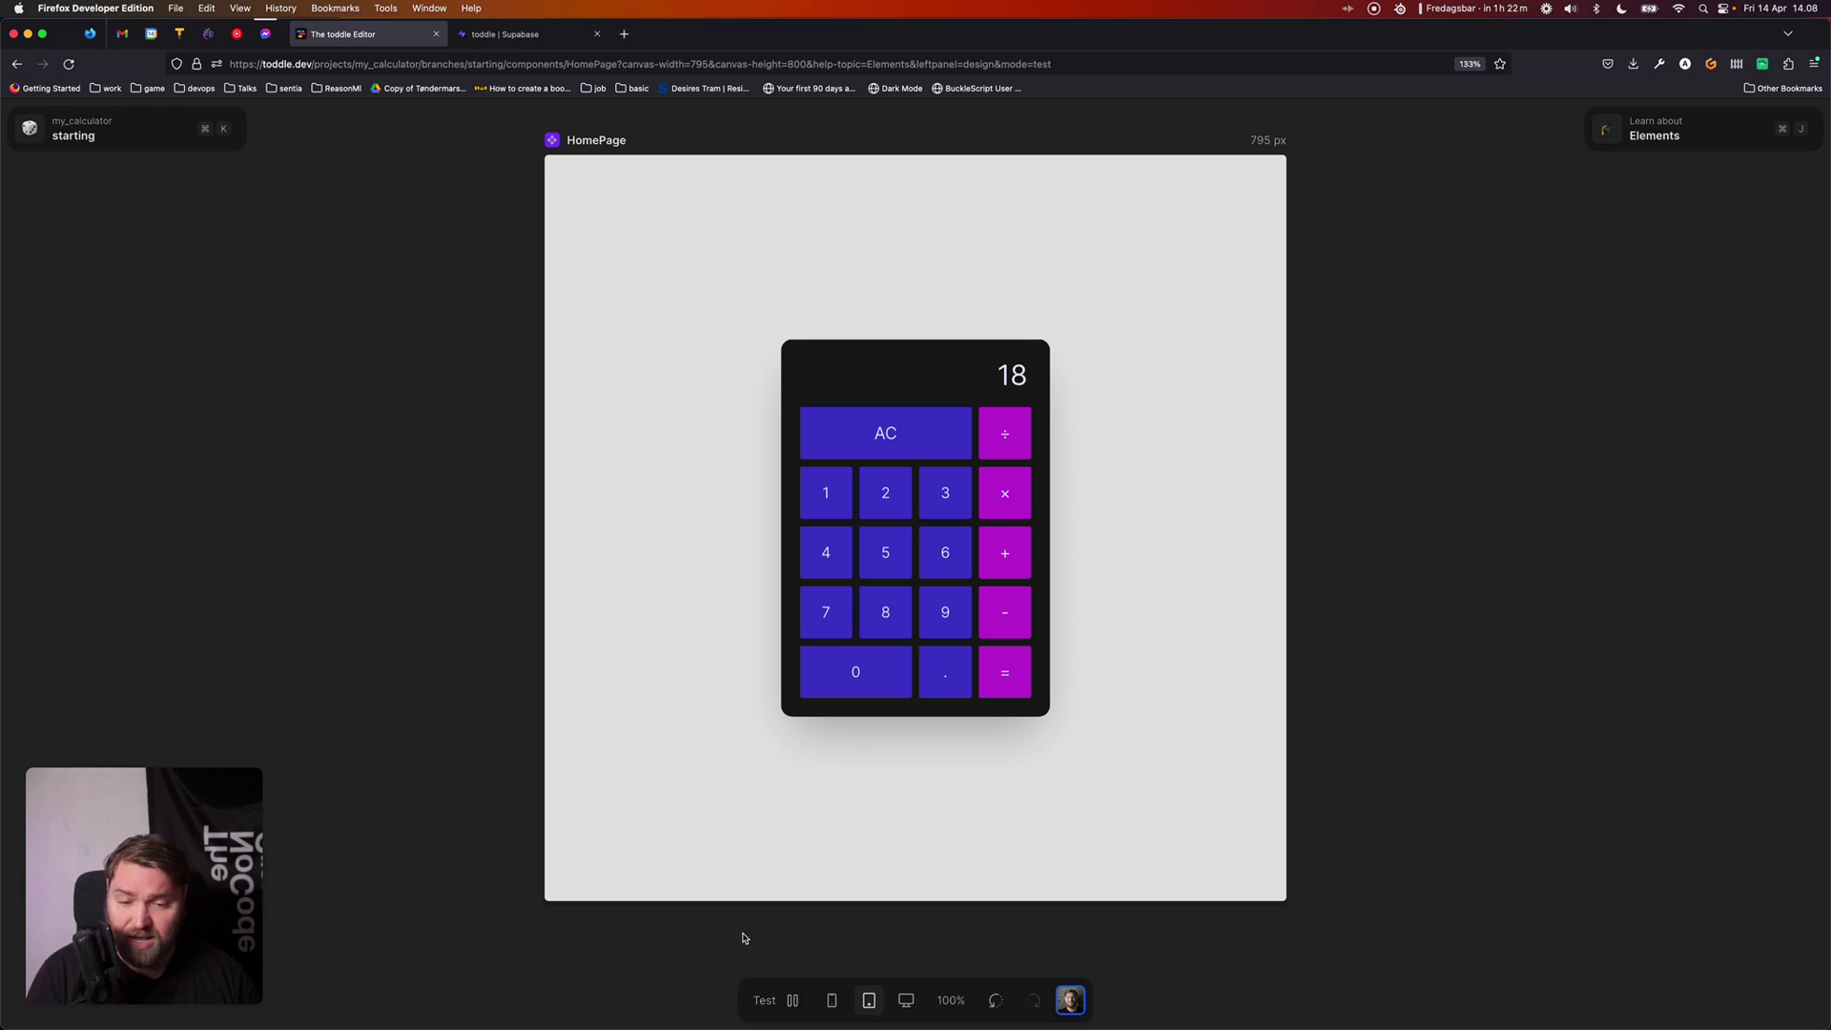
{"action": "left_click", "coordinate": [774, 1000]}
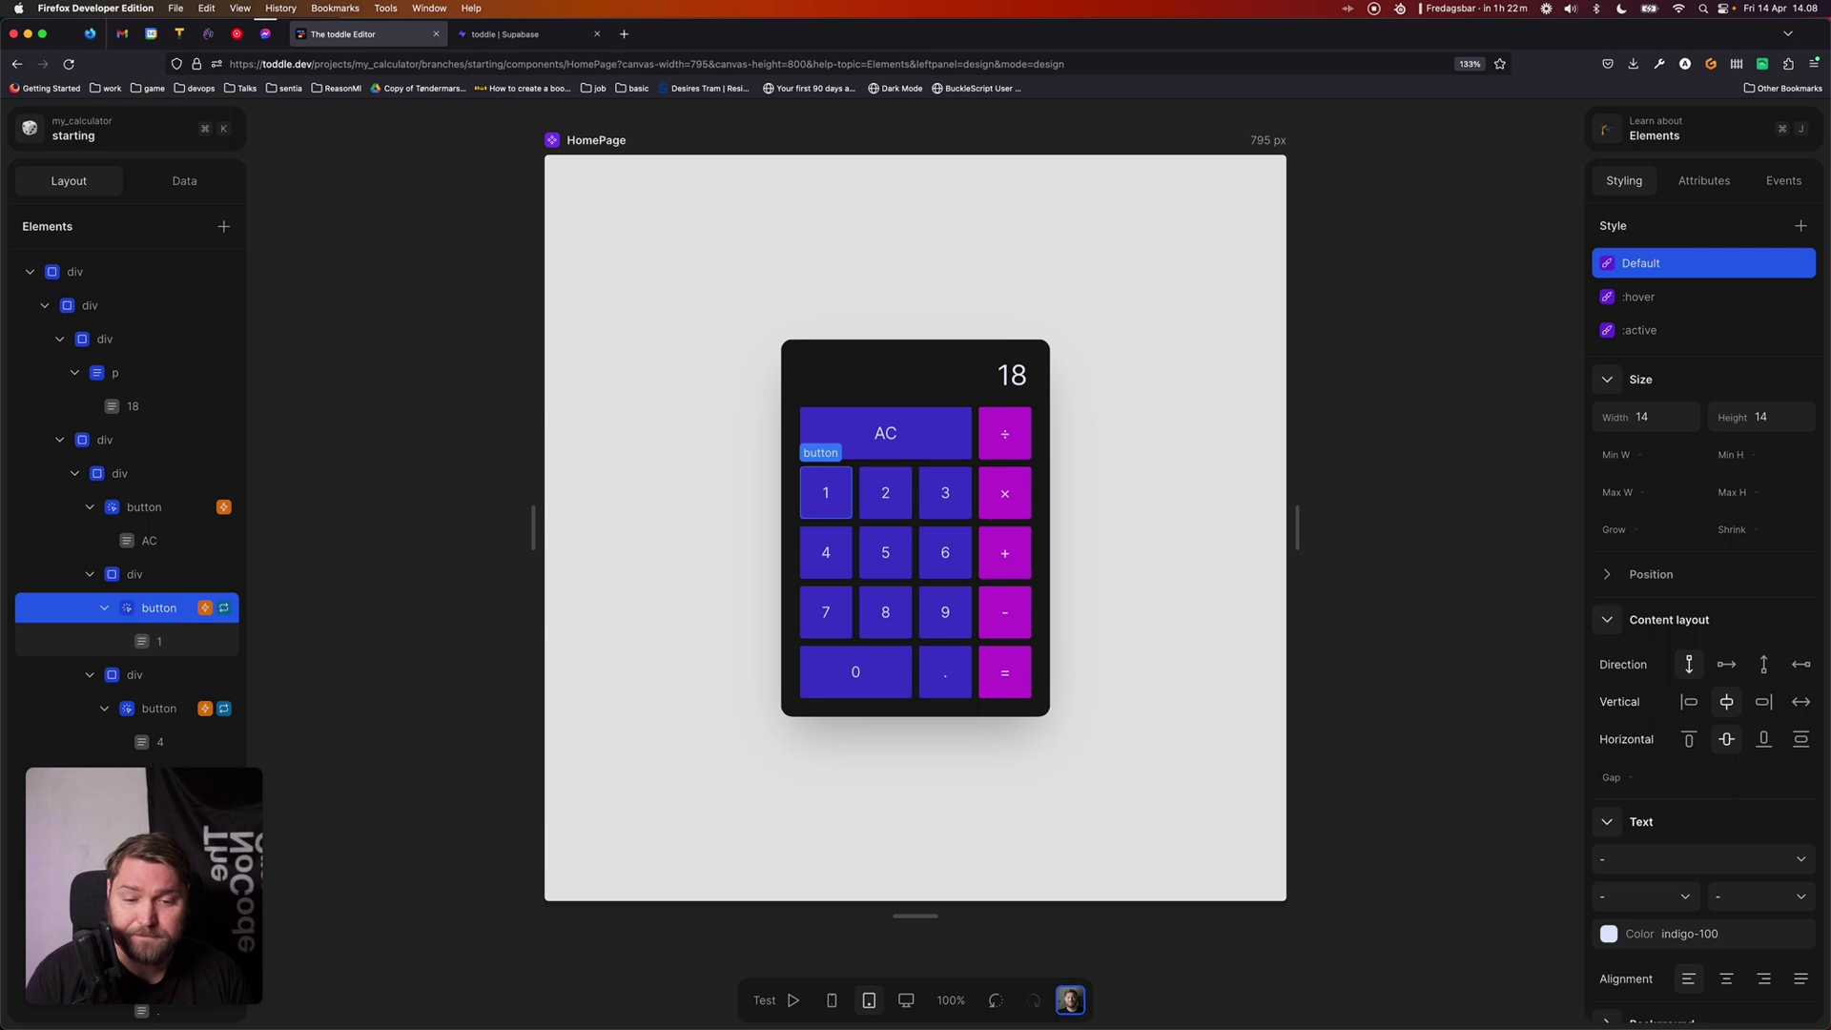
- Switch the canvas between 300 px mobile and 800 px tablet widths, finishing at 800 px
{"action": "left_click", "coordinate": [832, 999]}
{"action": "left_click", "coordinate": [869, 999]}
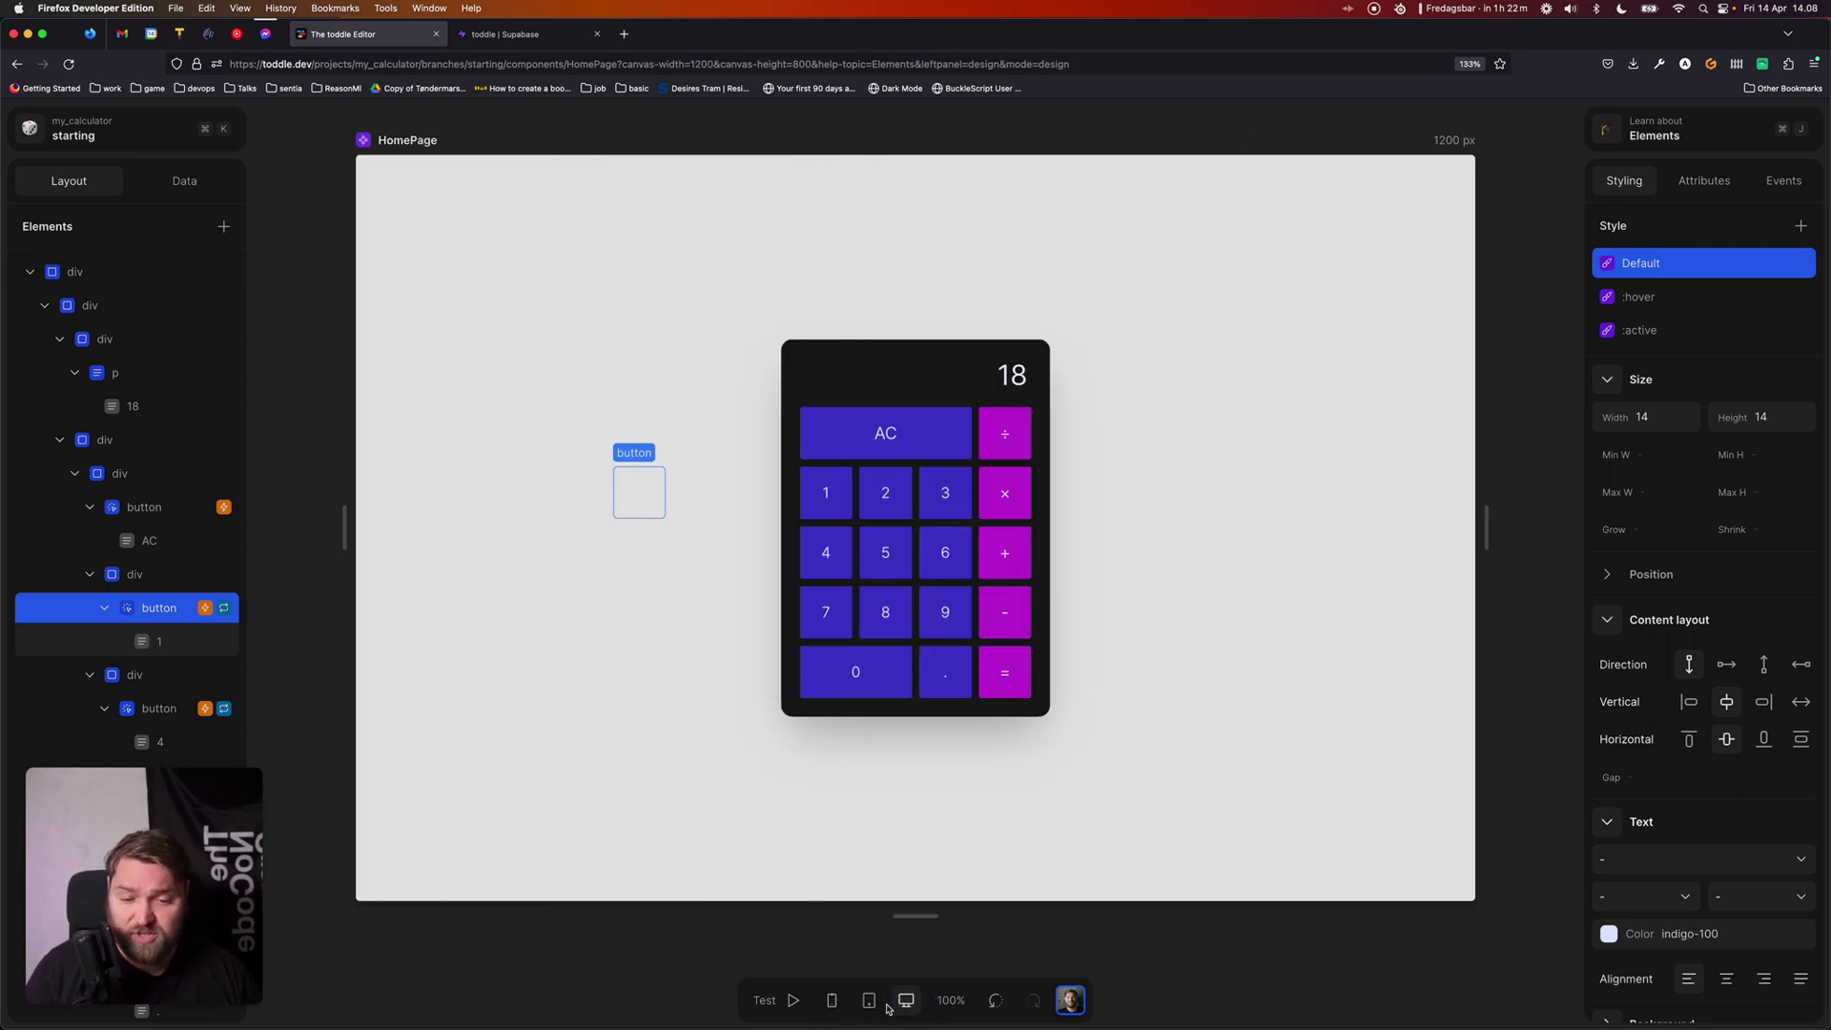
{"action": "left_click", "coordinate": [831, 999]}
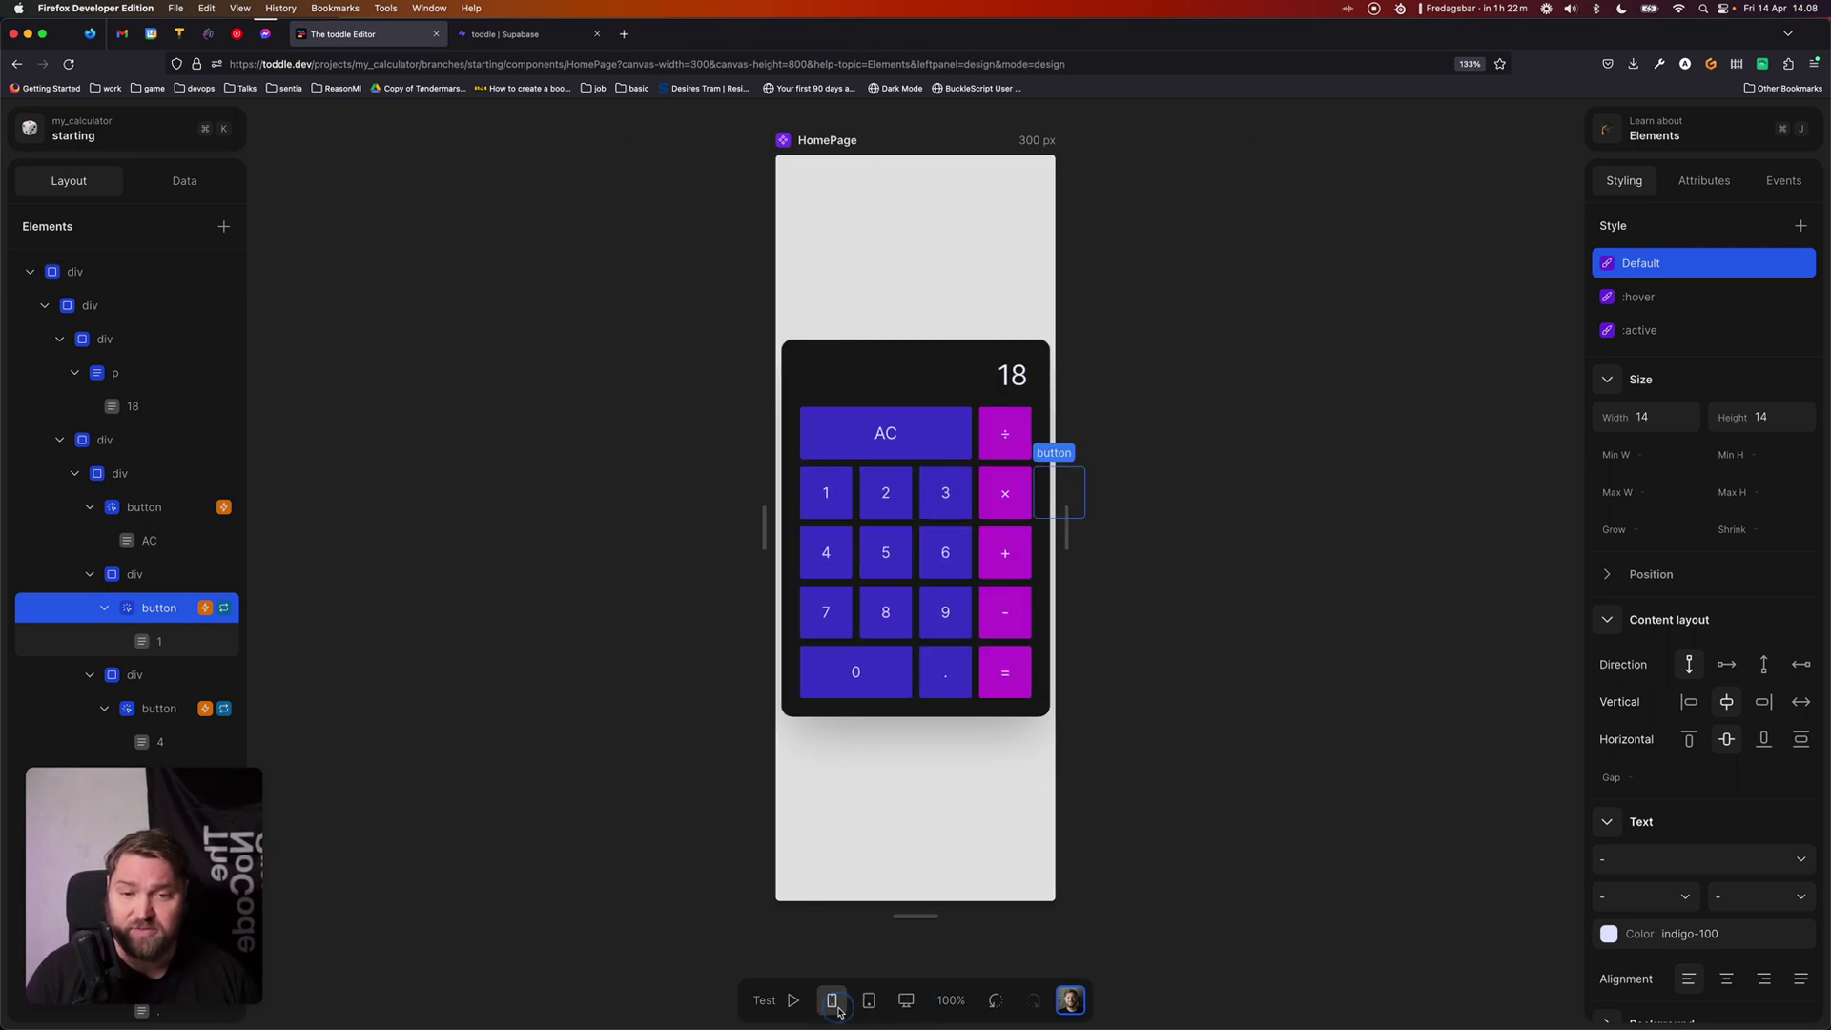
{"action": "left_click", "coordinate": [563, 908]}
{"action": "left_click", "coordinate": [868, 999]}
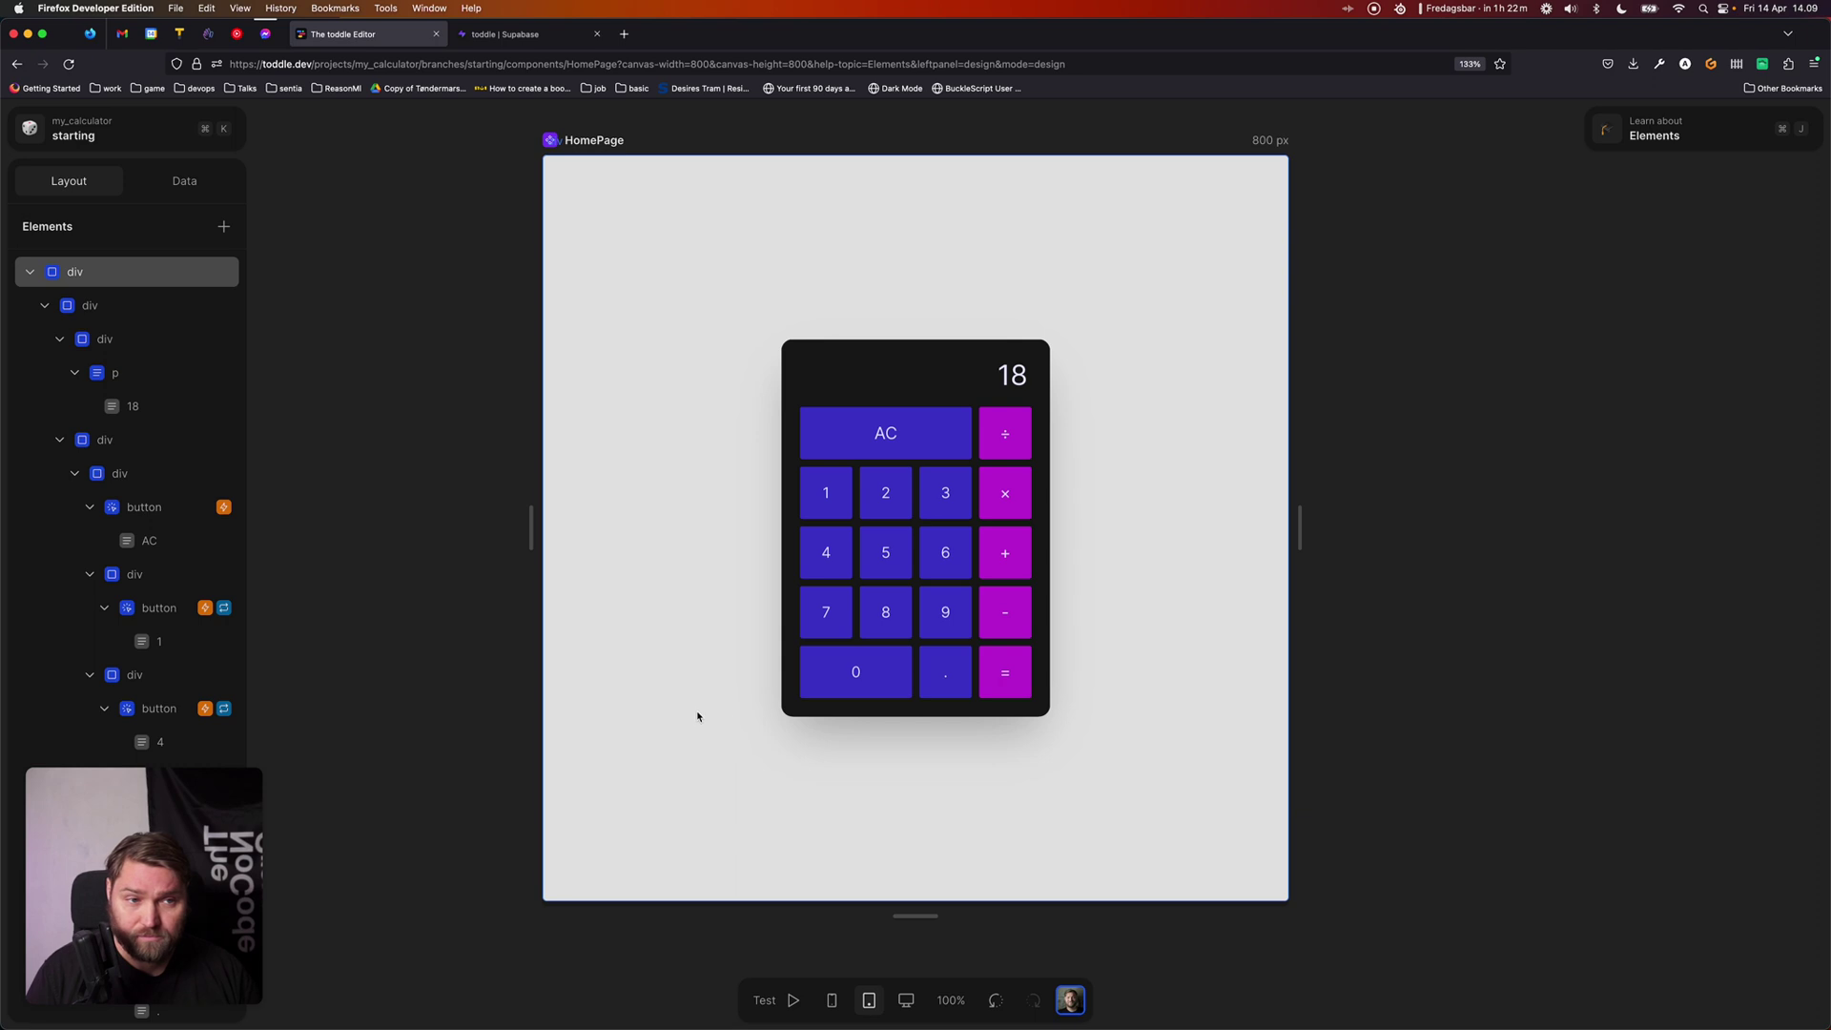
- Glance at the Elements help, then switch to the HomePage Data view and its help guide
{"action": "left_click", "coordinate": [1739, 141]}
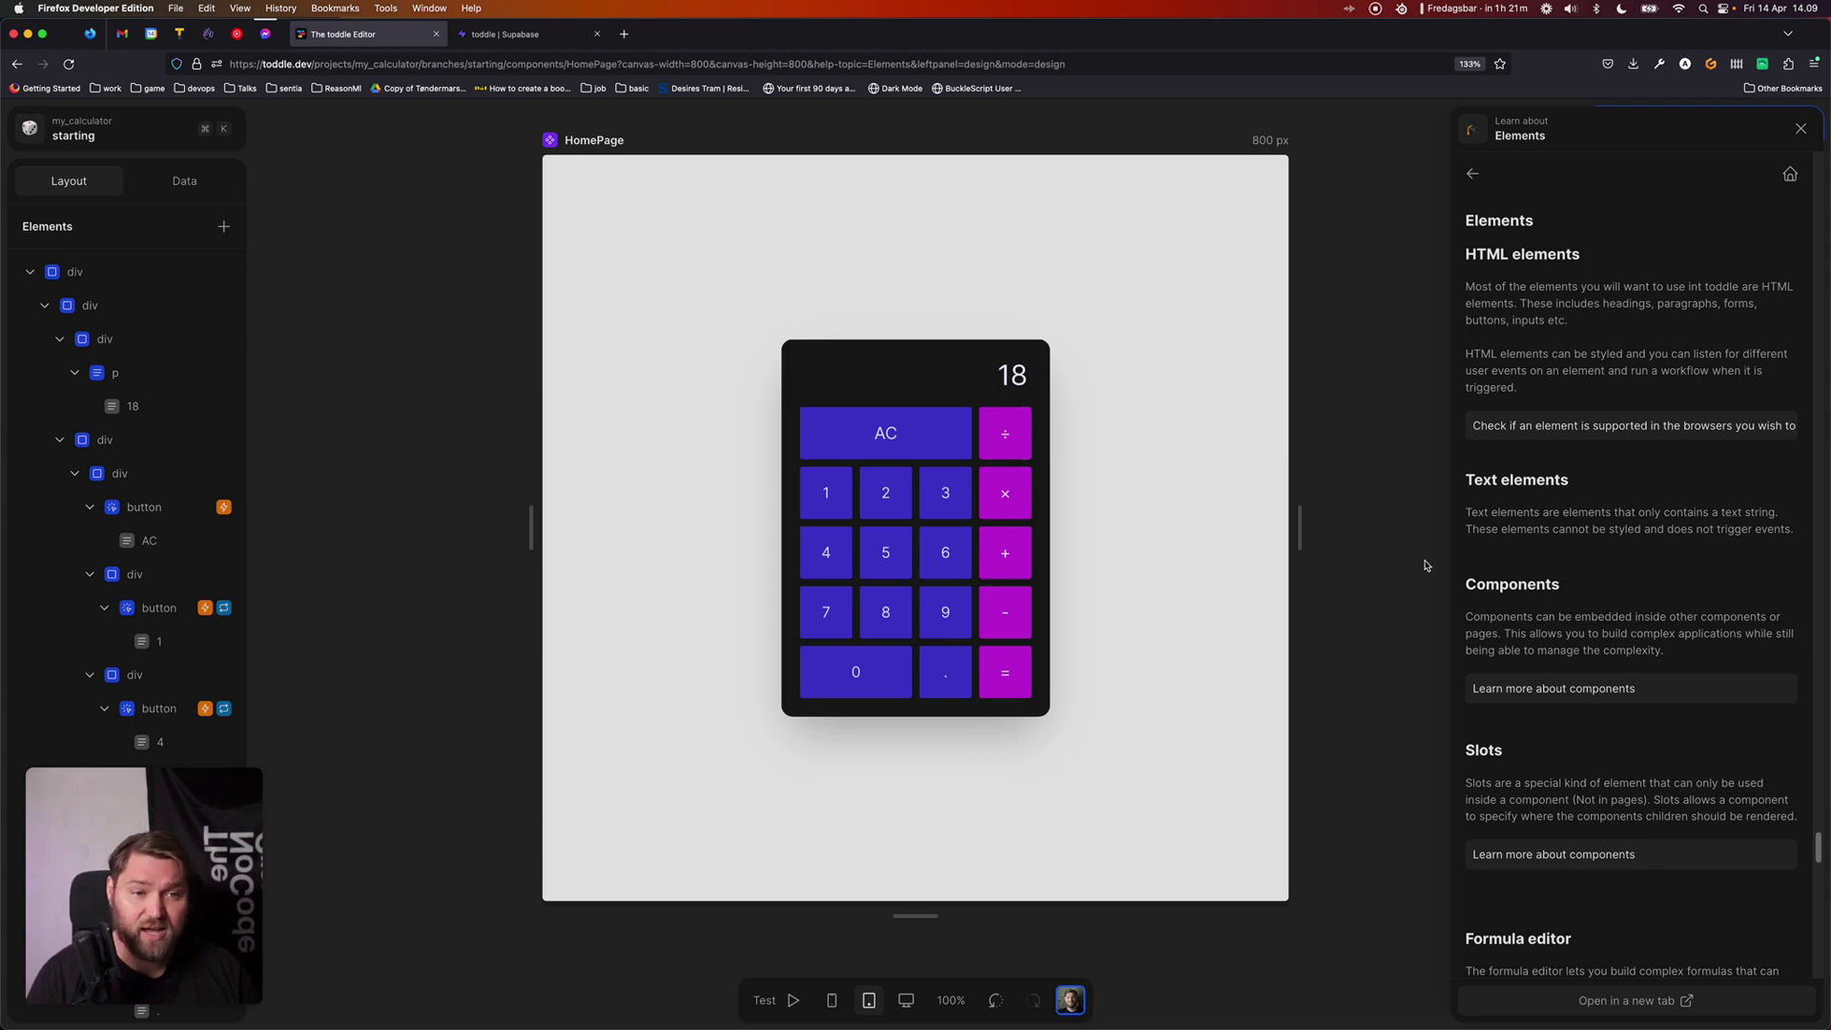
{"action": "key", "text": "super+j"}
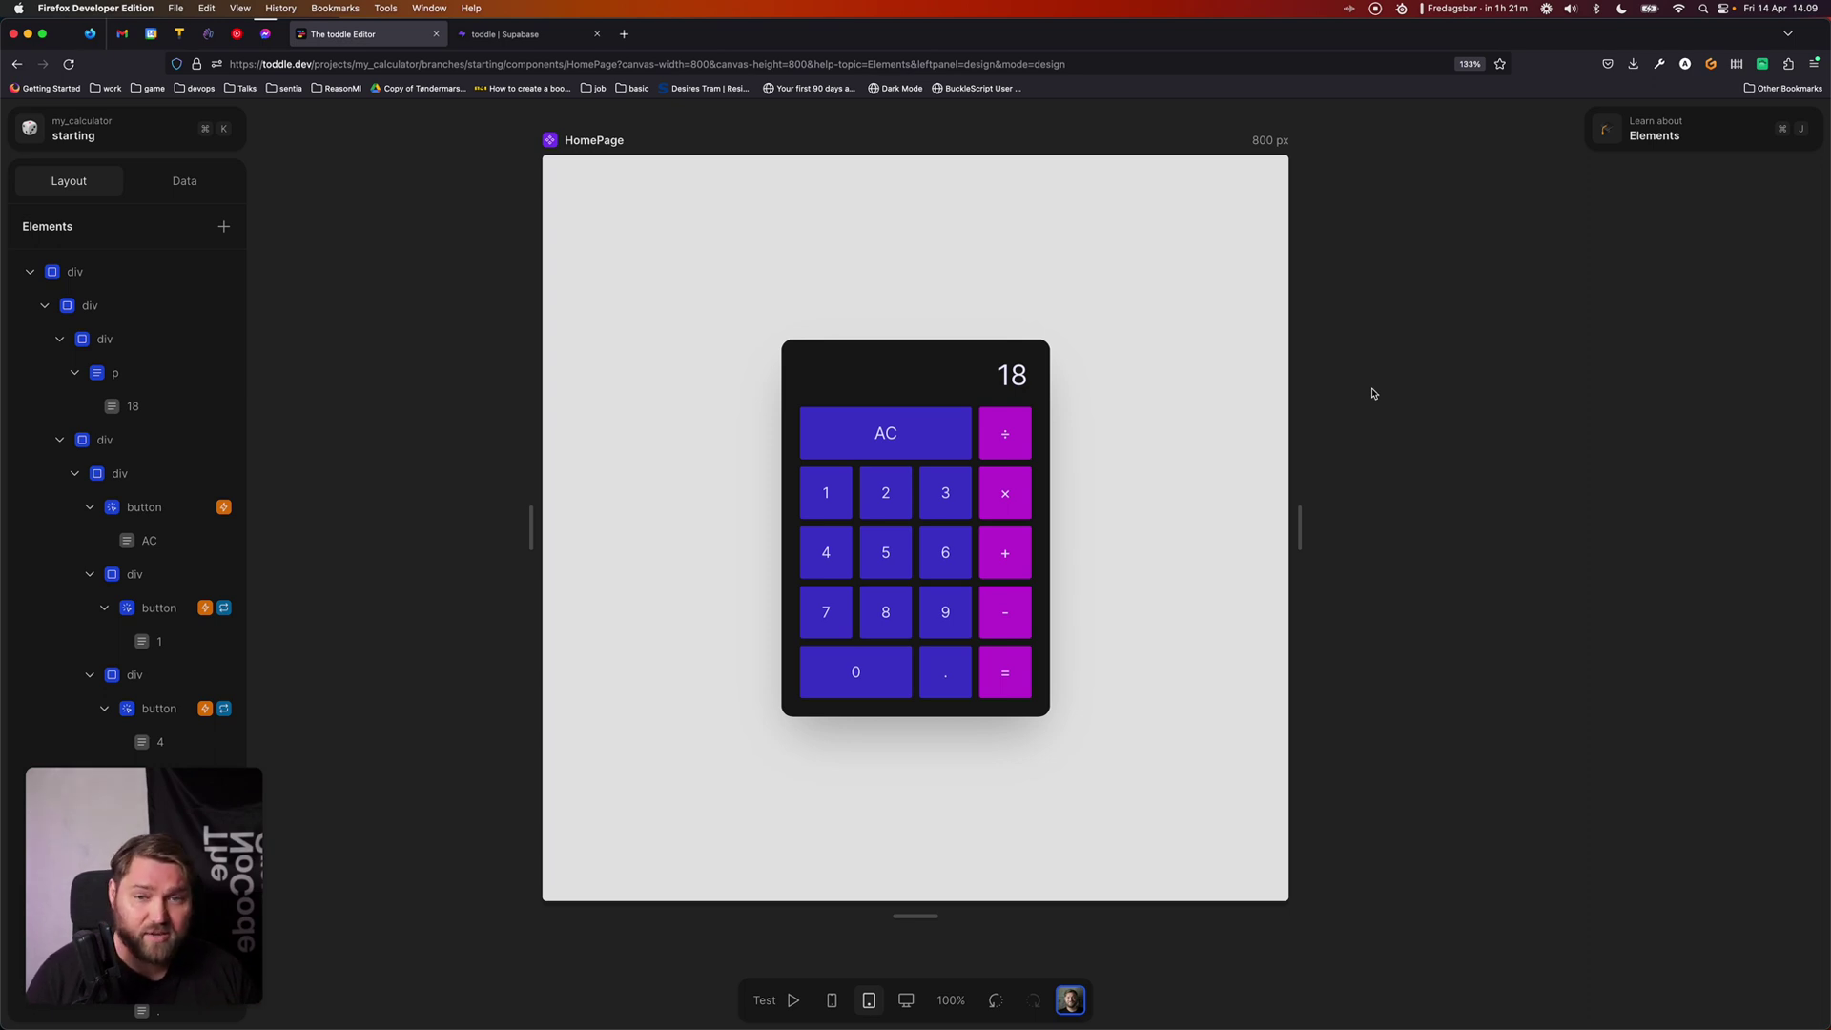
{"action": "left_click", "coordinate": [172, 181]}
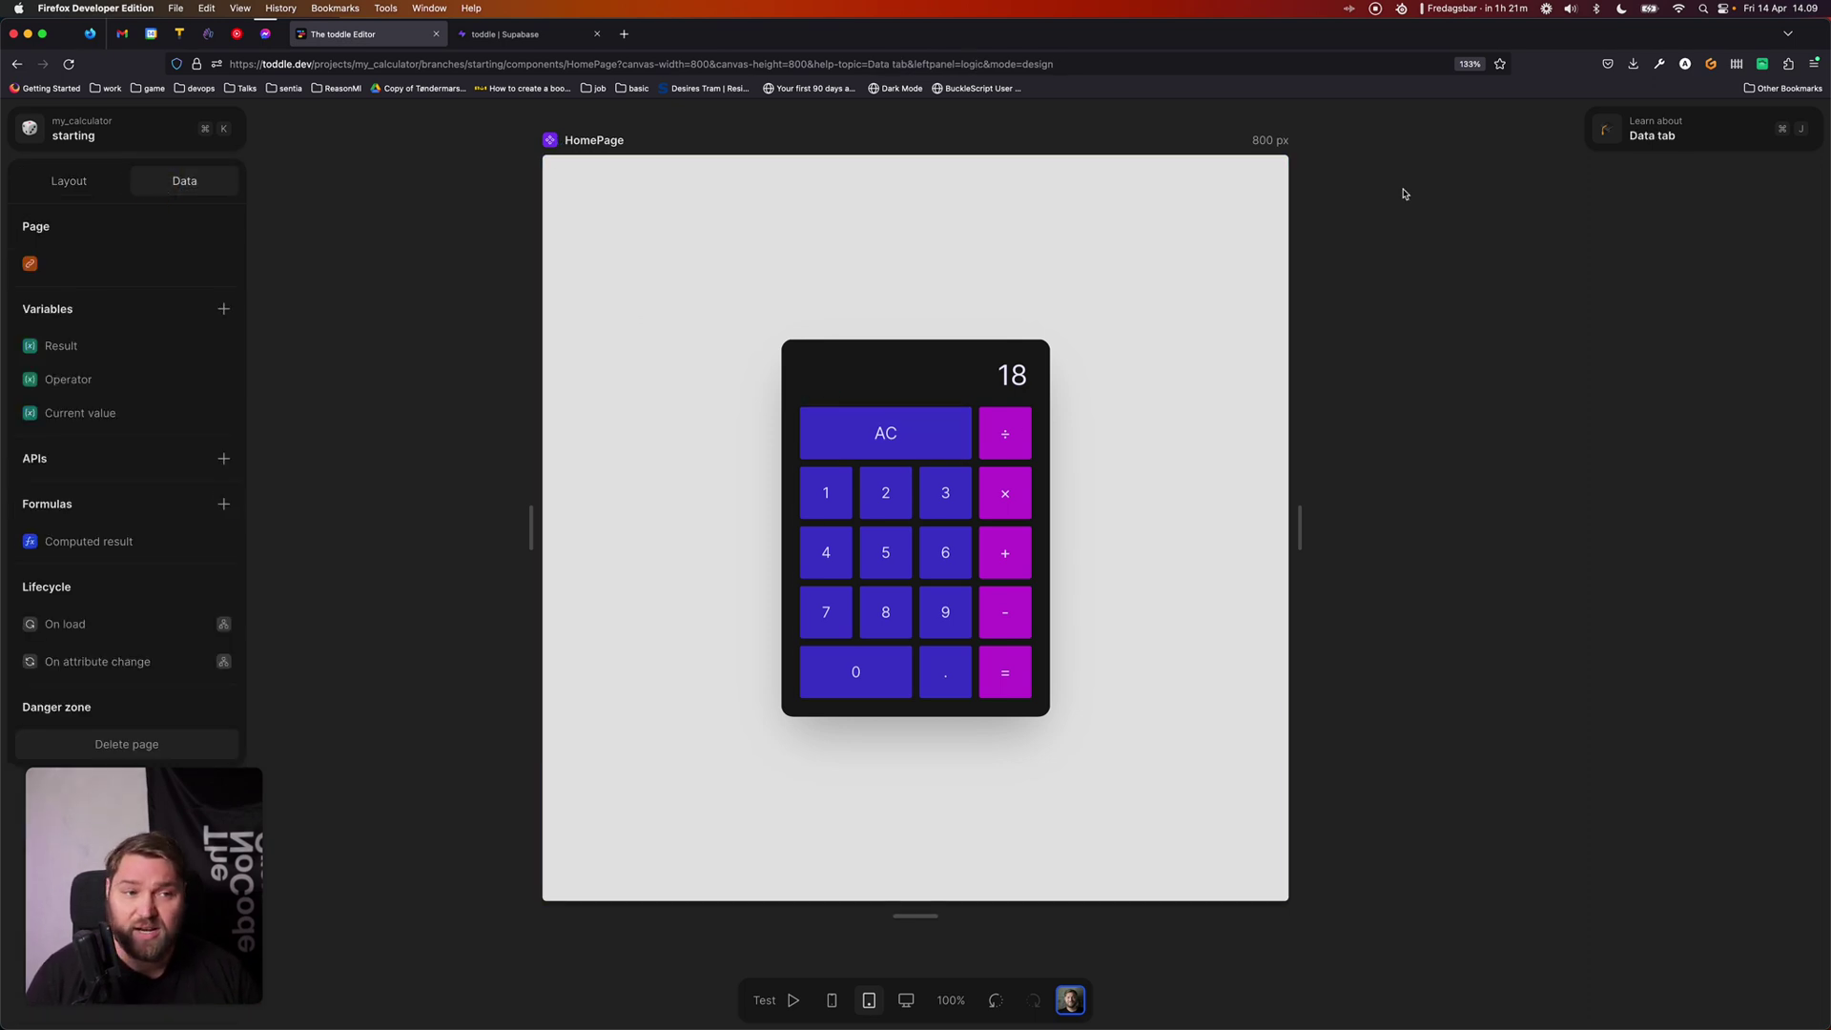
{"action": "left_click", "coordinate": [1674, 131]}
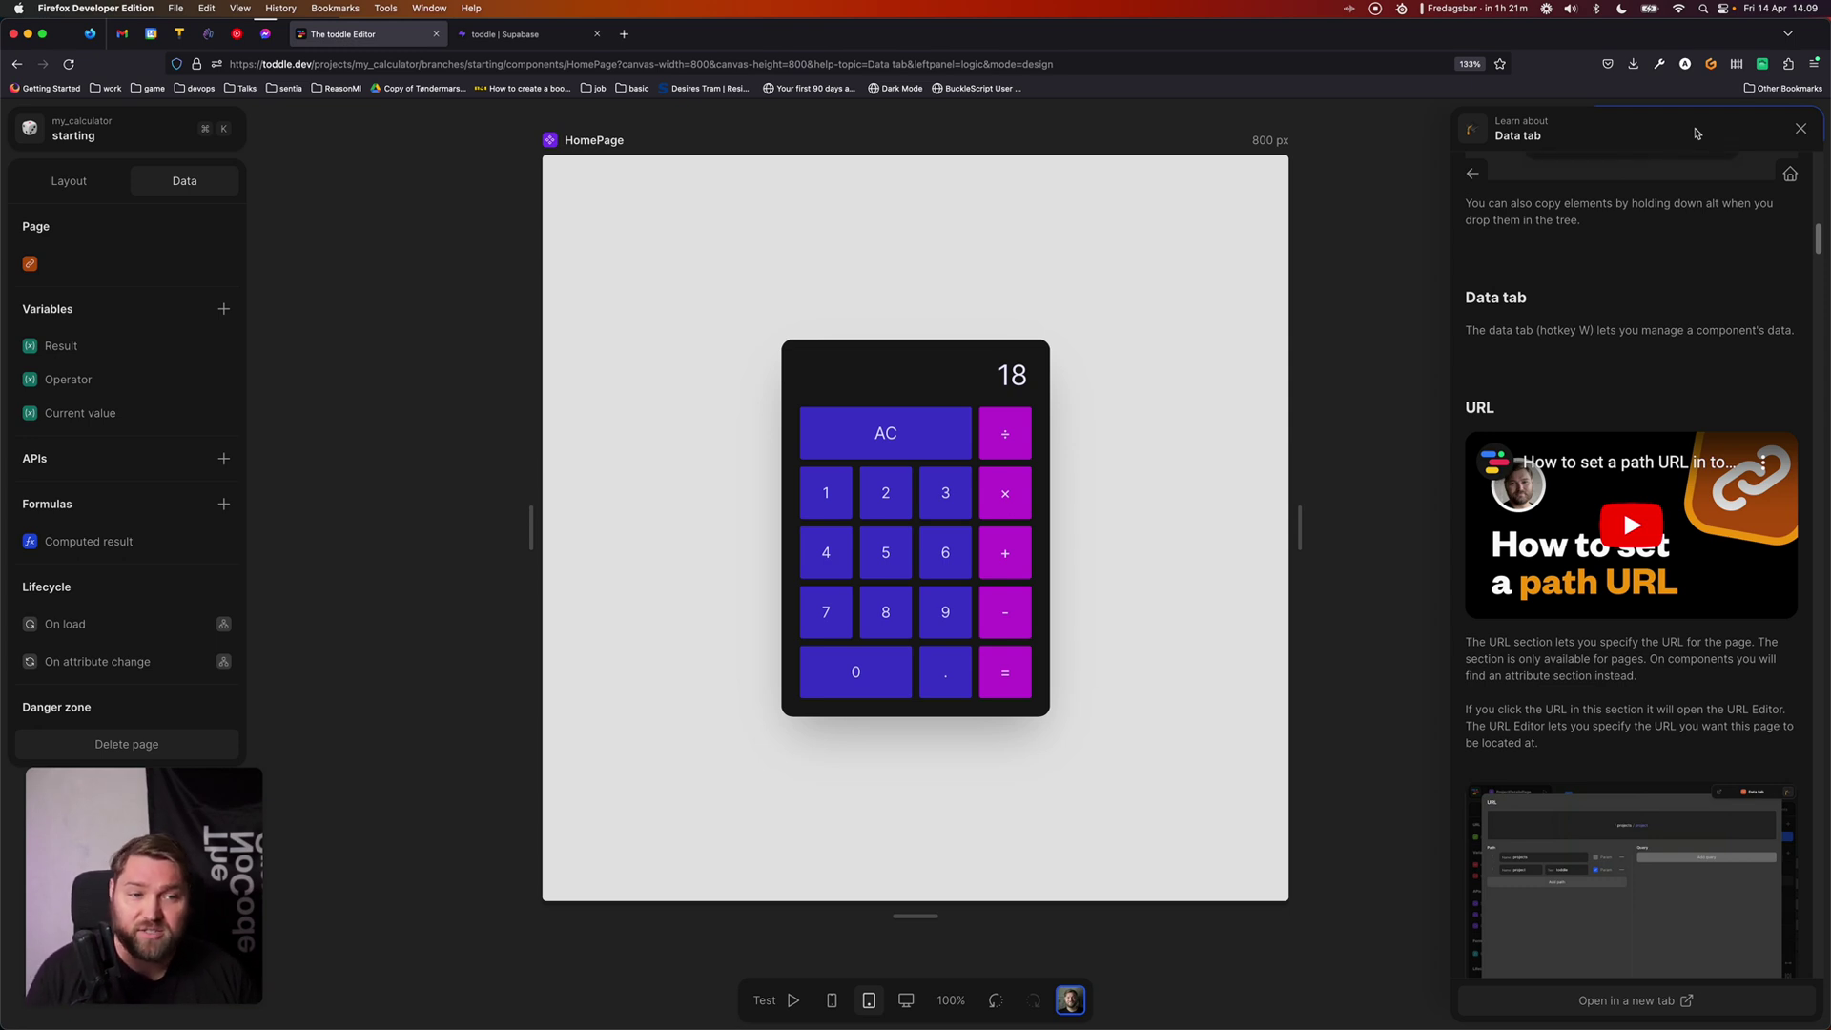
{"action": "key", "text": "super+j"}
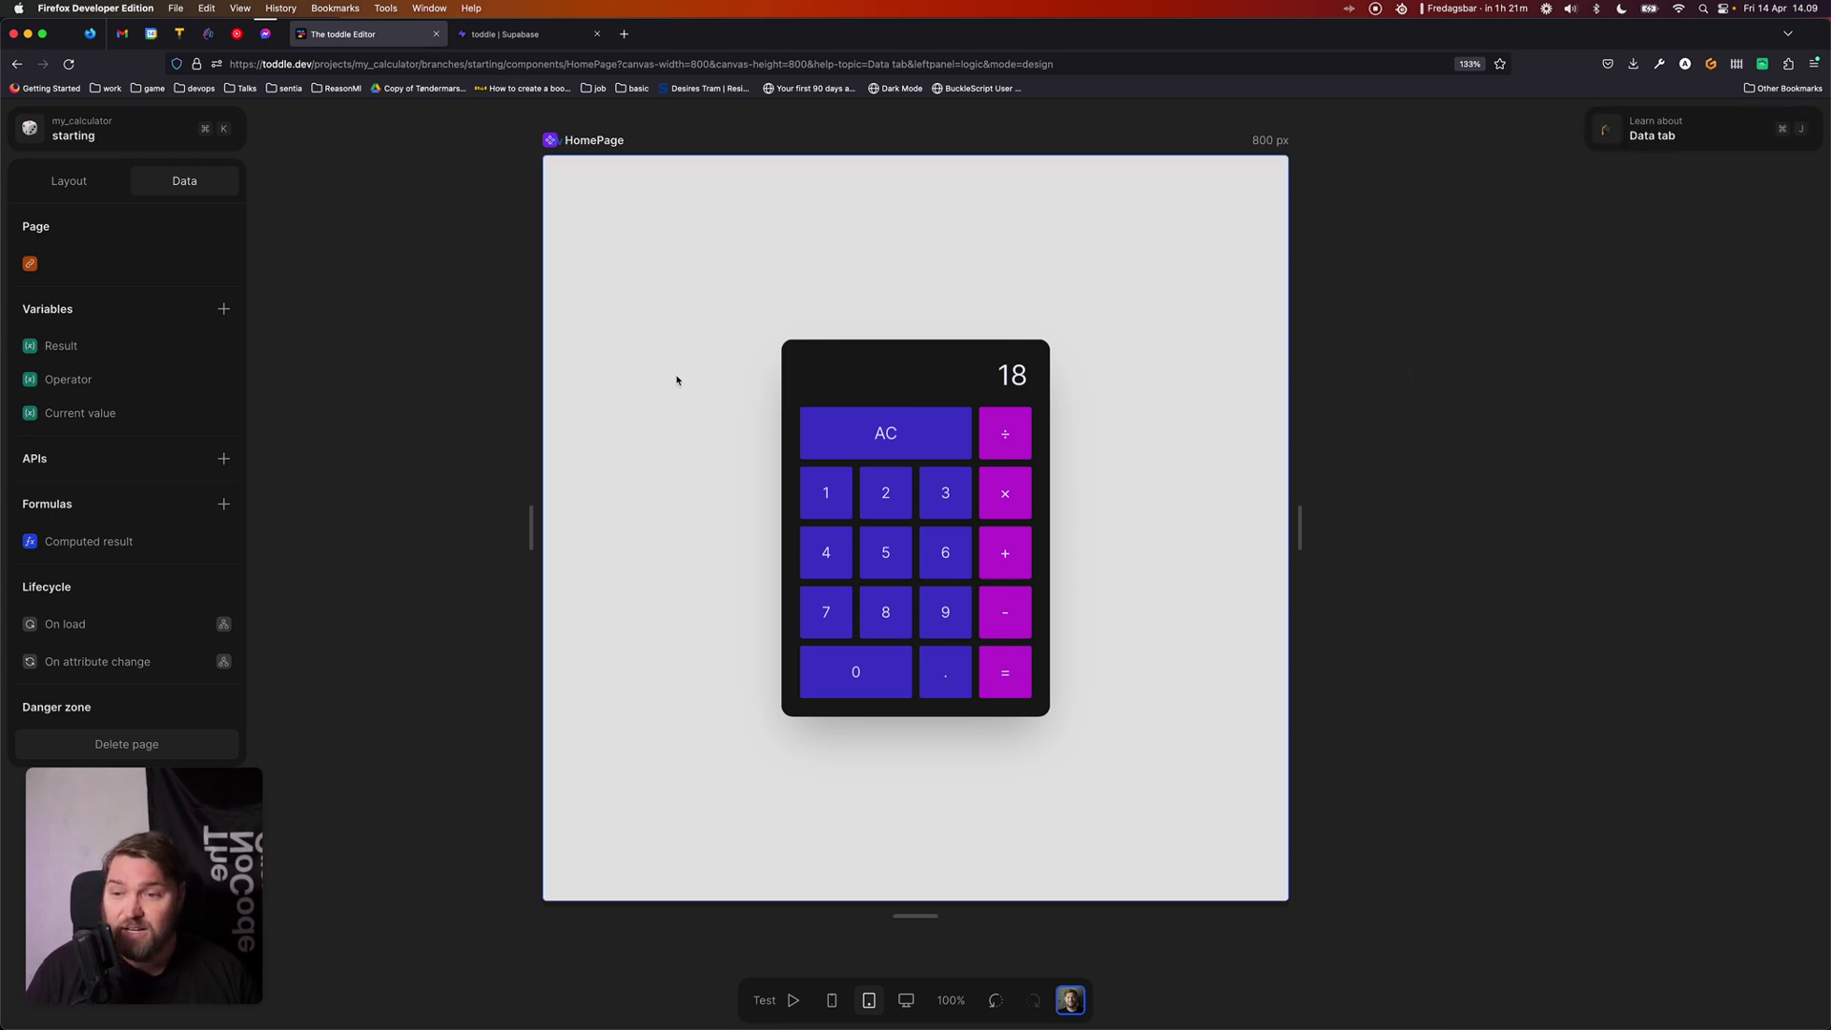
- Select the outer calculator container div and review its size and content layout styles
{"action": "left_click", "coordinate": [100, 183]}
{"action": "left_click", "coordinate": [152, 351]}
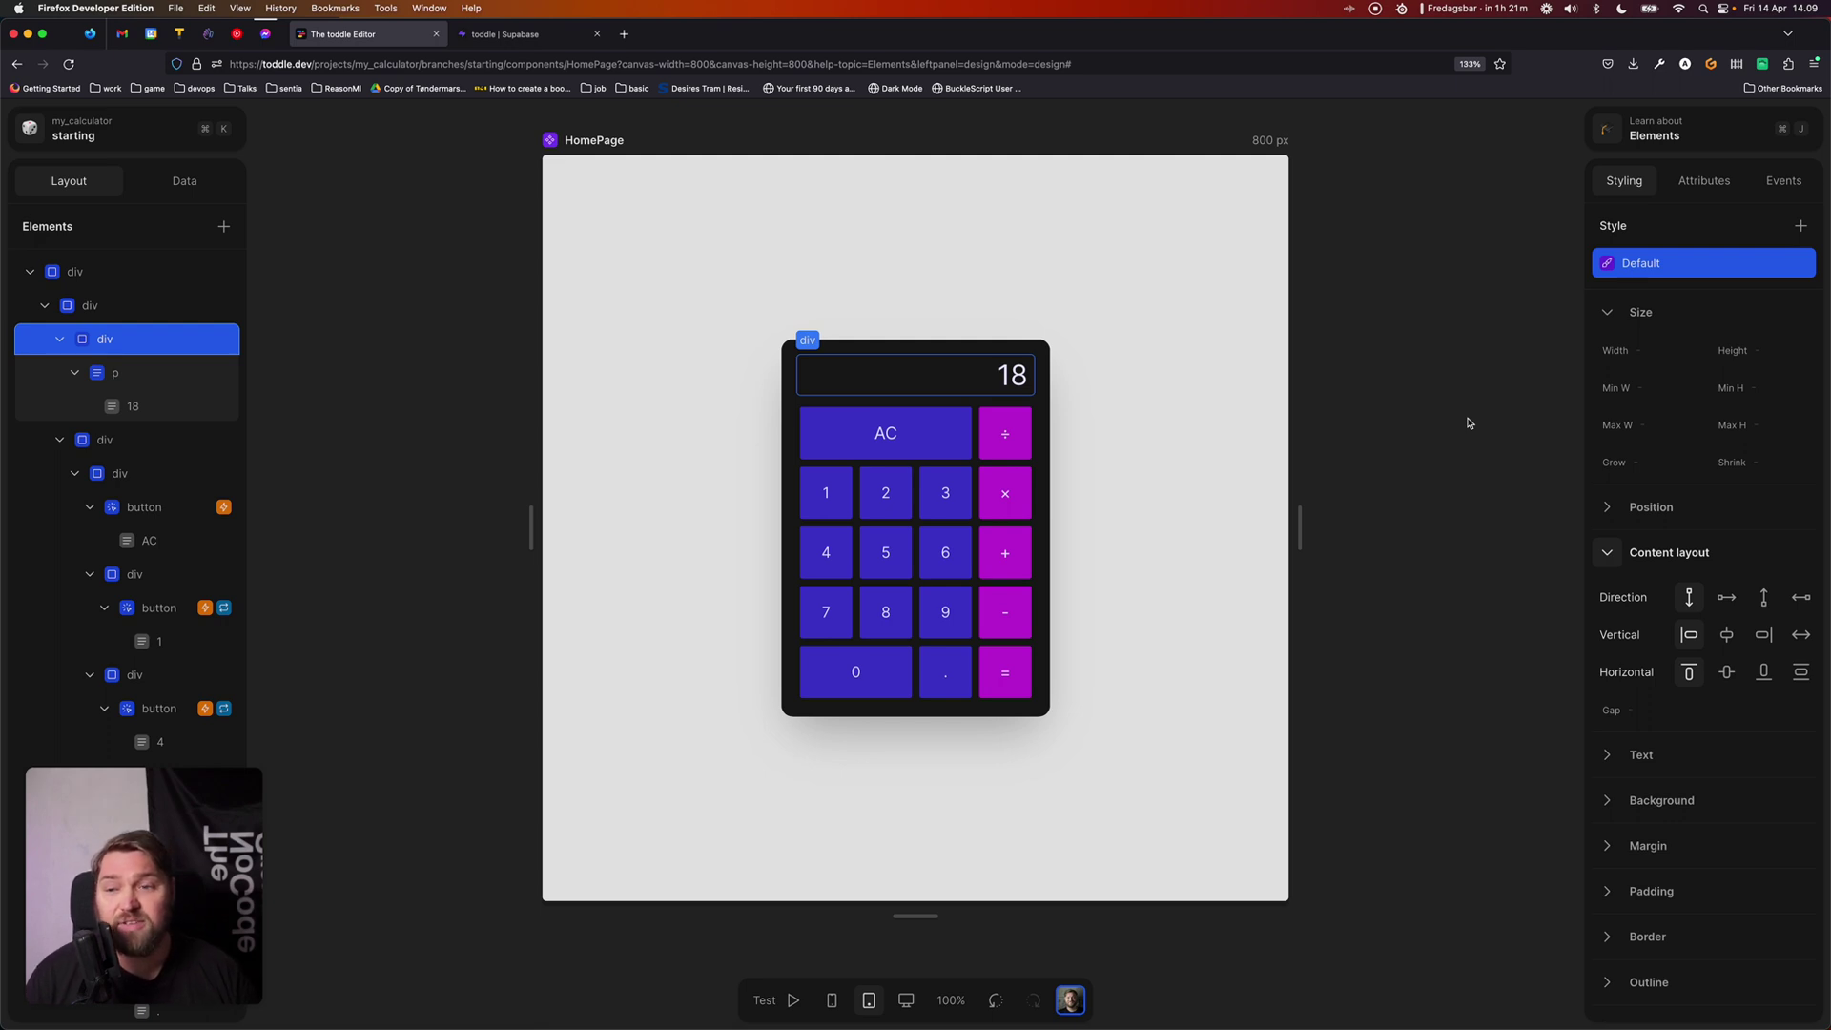
{"action": "left_click", "coordinate": [143, 310]}
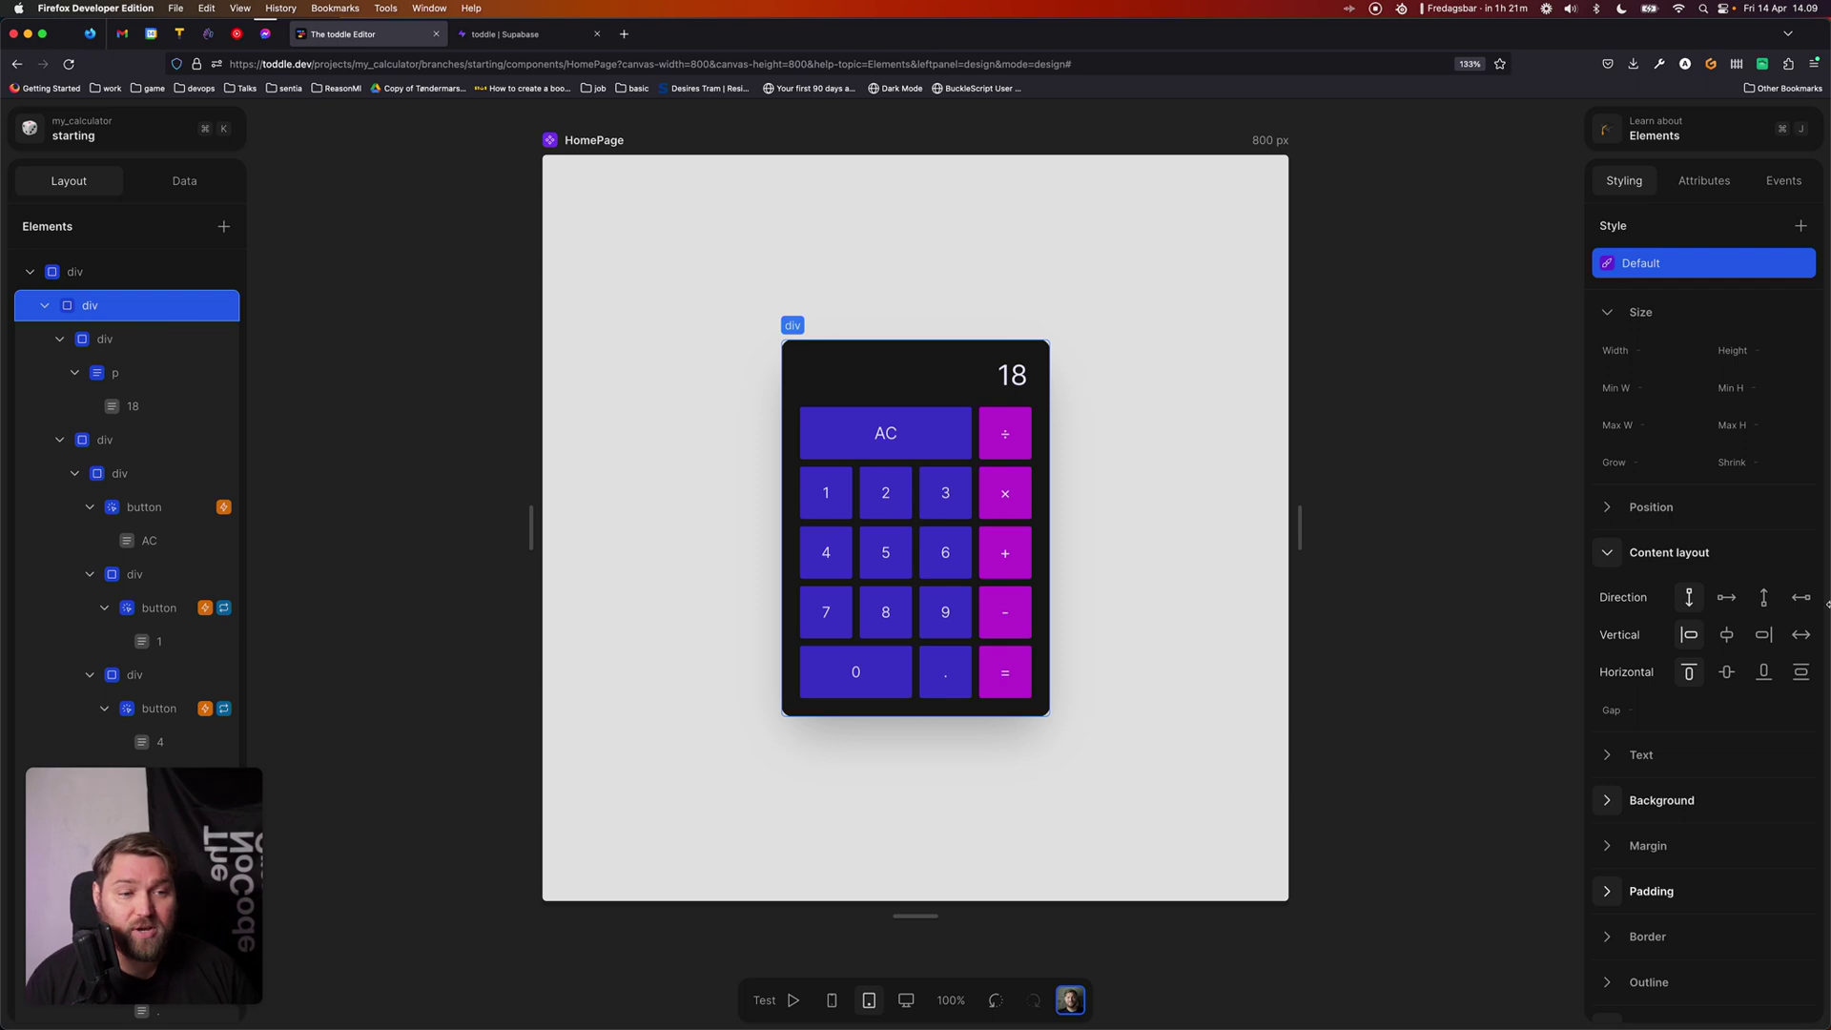
{"action": "scroll", "coordinate": [1743, 721], "scroll_direction": "down", "scroll_amount": 3}
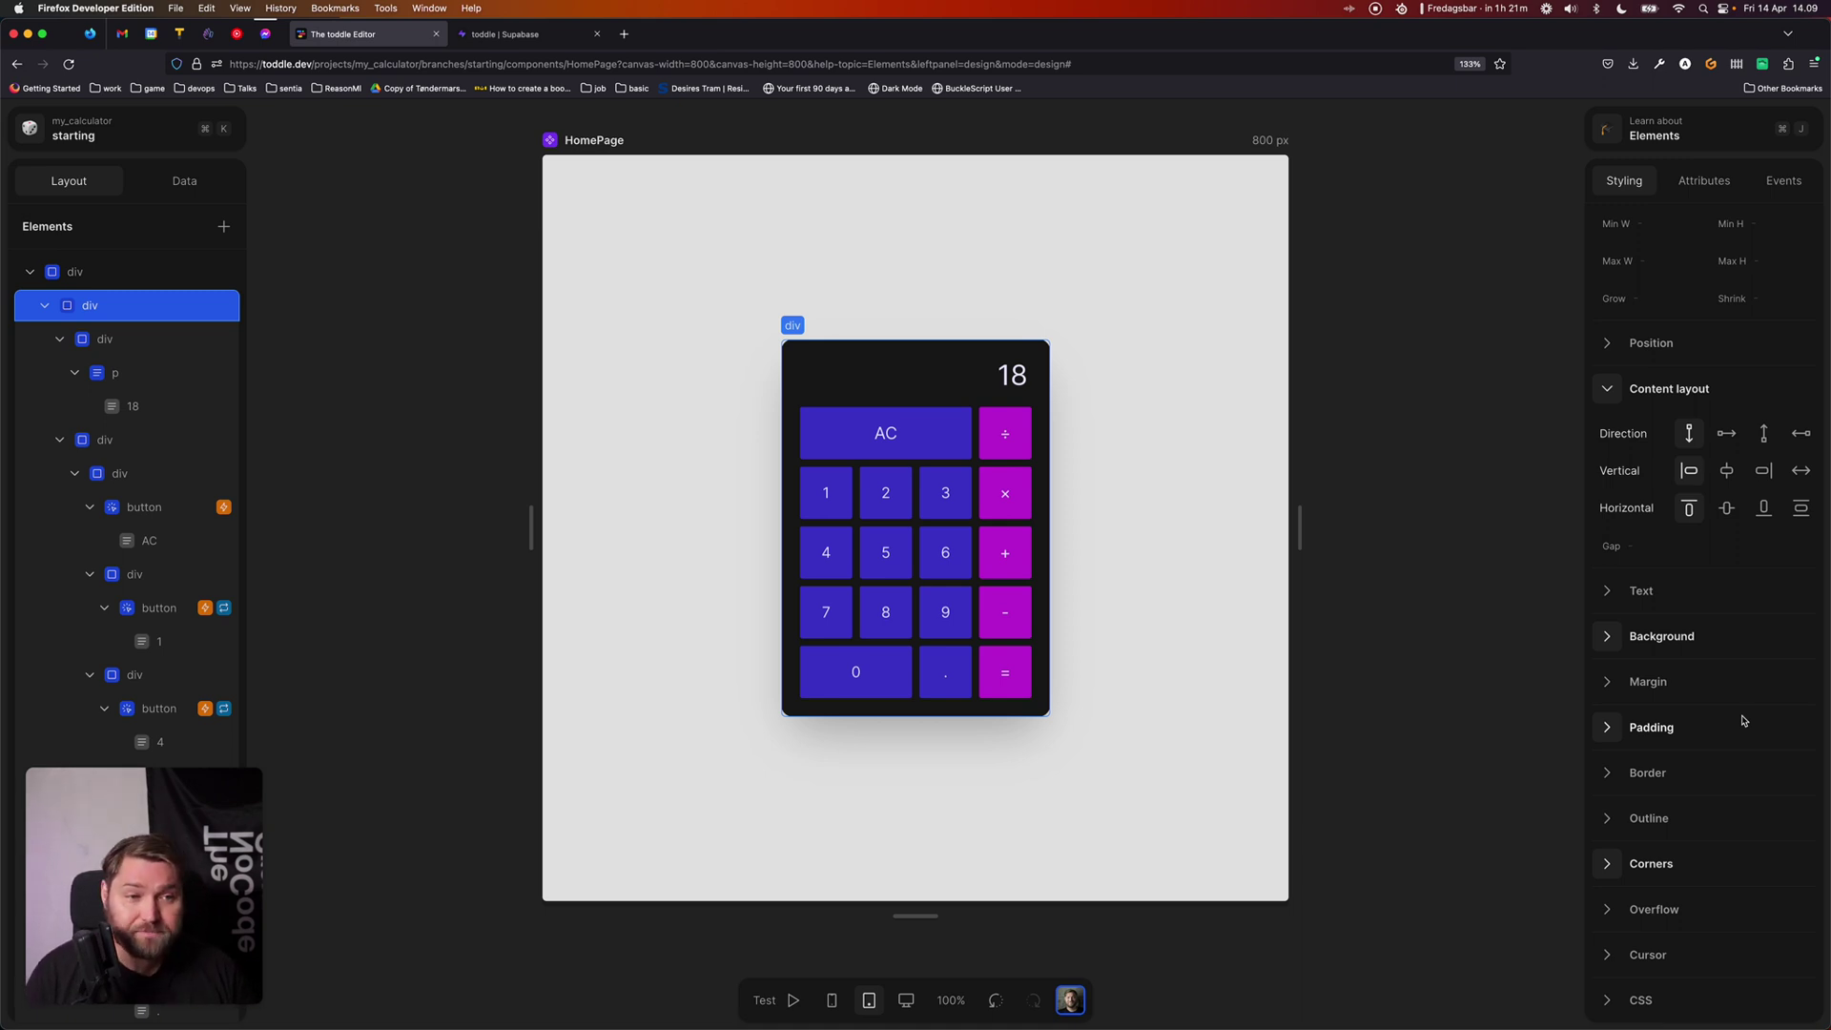
- Show the container's attributes: div tag, id attribute, Classes, Show and Repeat
{"action": "left_click", "coordinate": [1704, 180]}
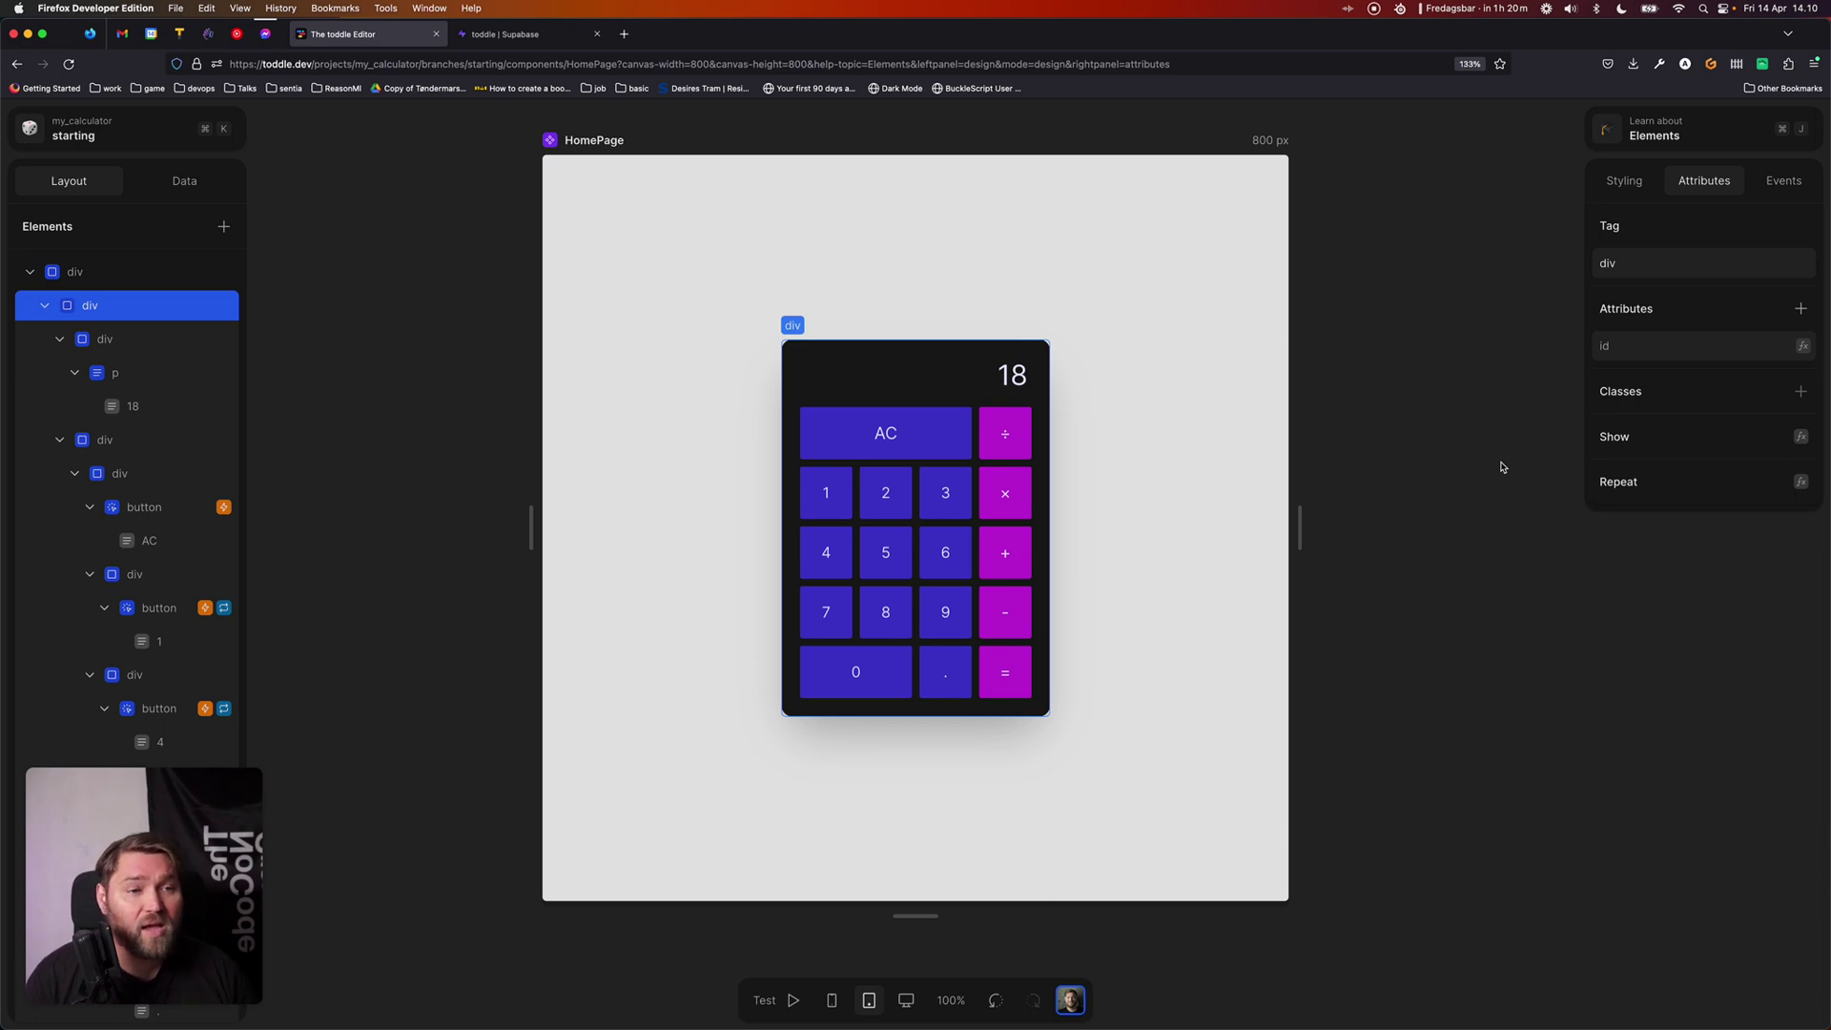
- Display the AC button's events, revealing its active click event
{"action": "left_click", "coordinate": [1801, 186]}
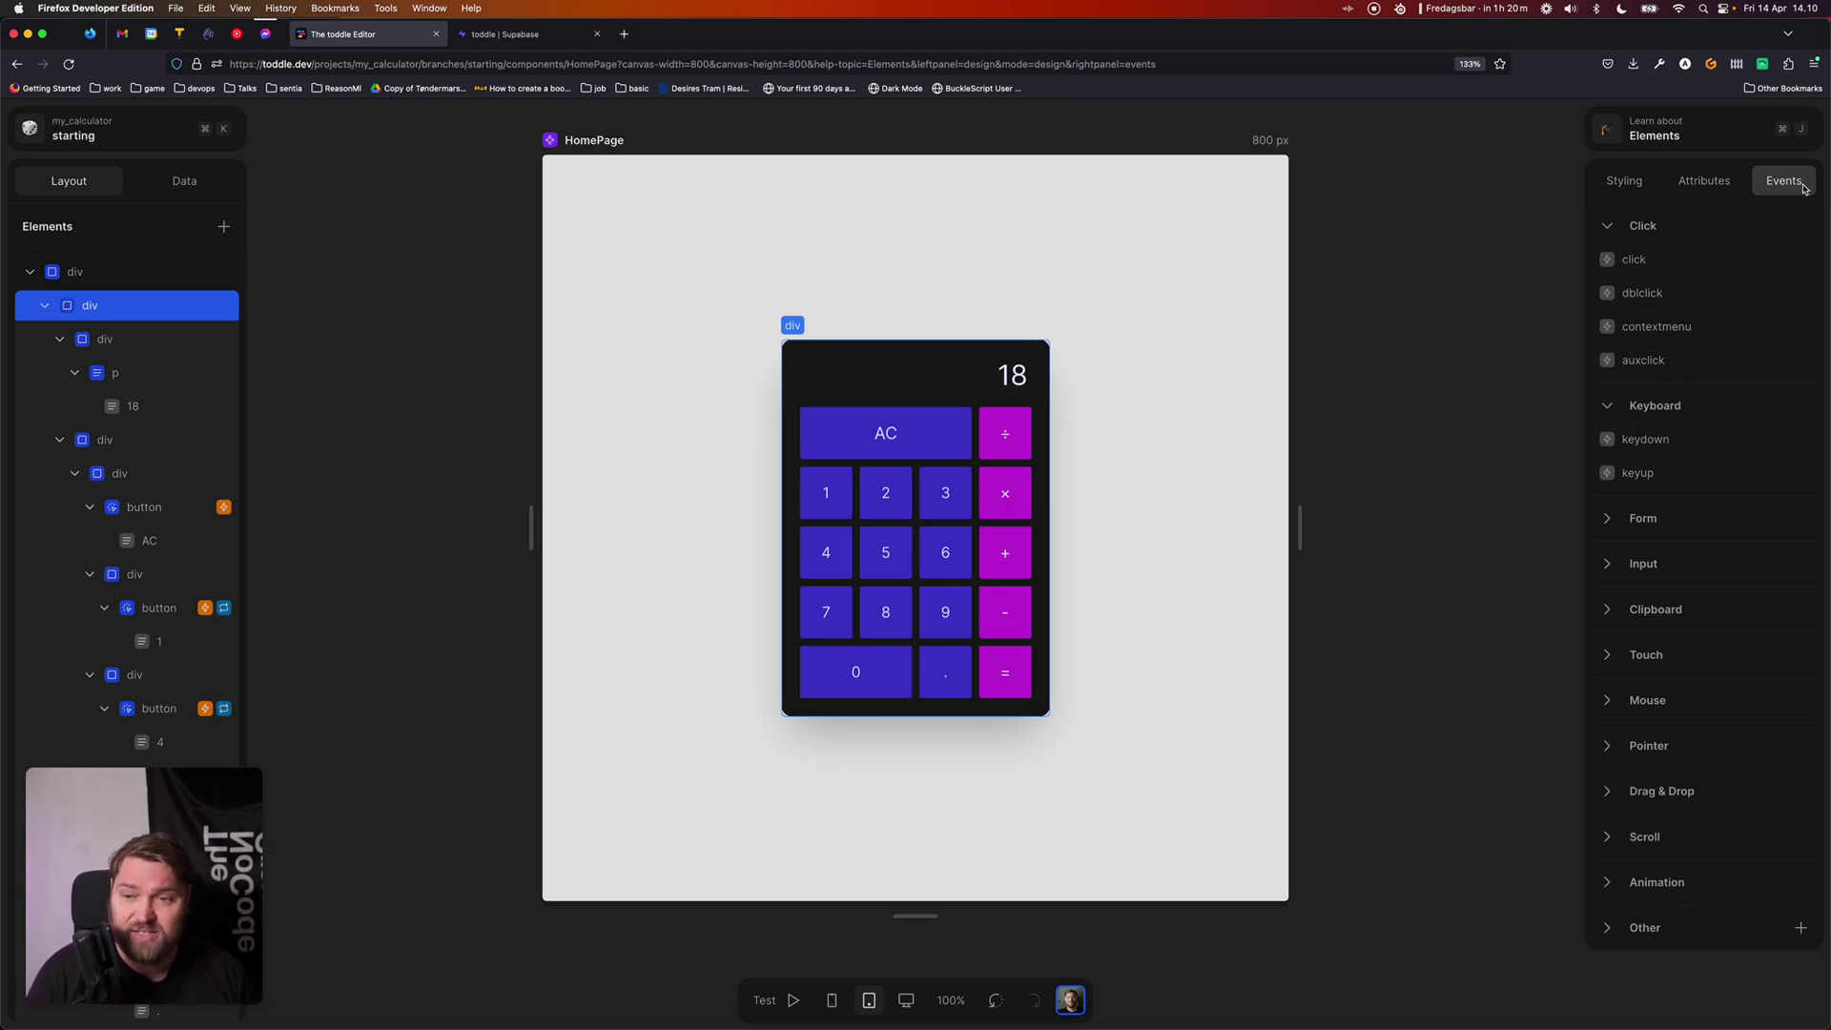
{"action": "left_click", "coordinate": [178, 512]}
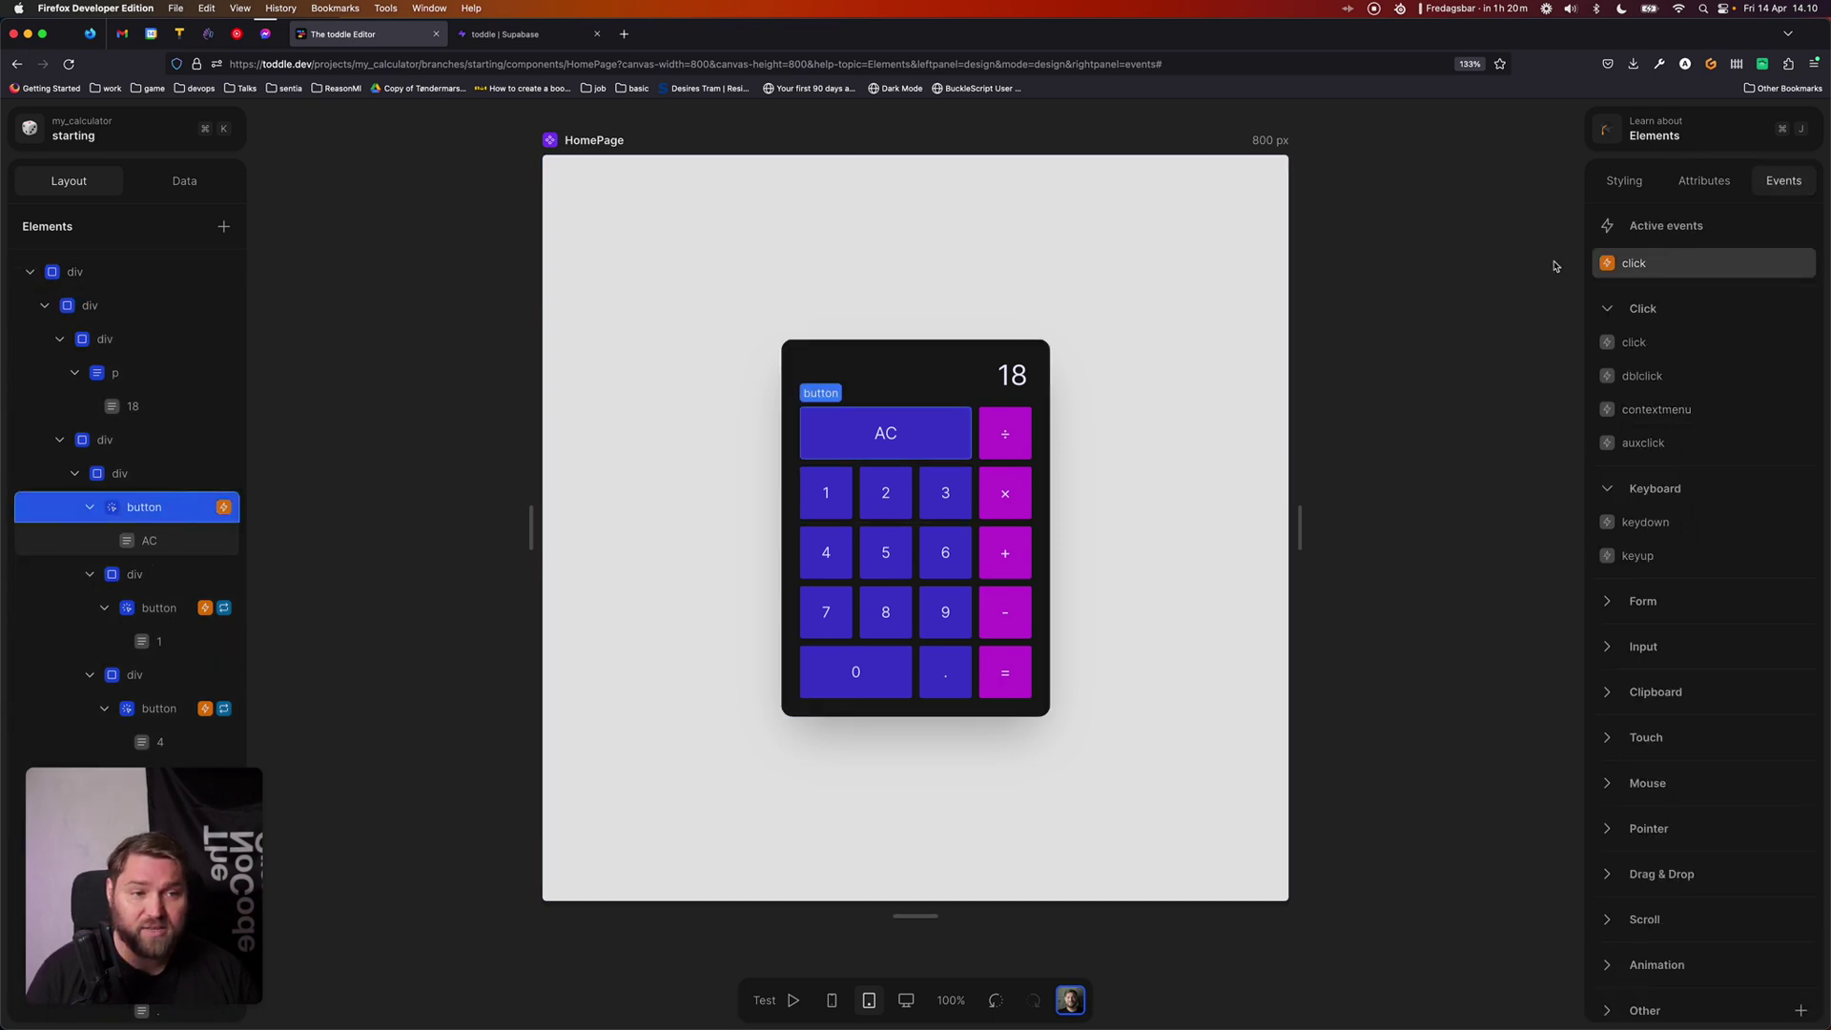